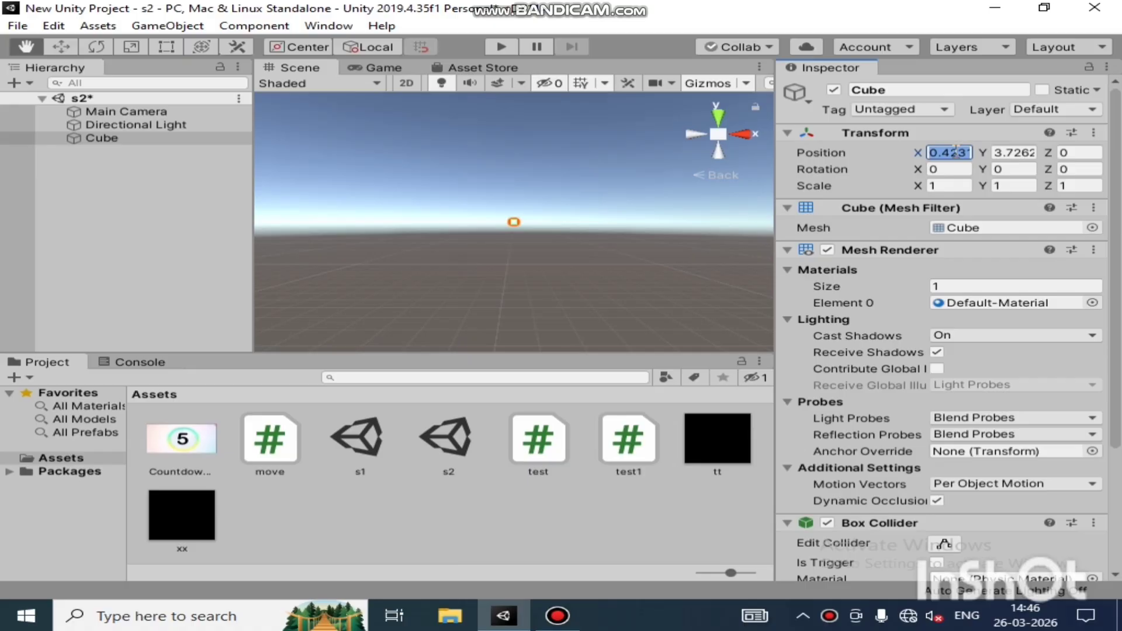
Set the cube's position to 0 on X, Y and Z
text(0)
key(Tab)
text(0)
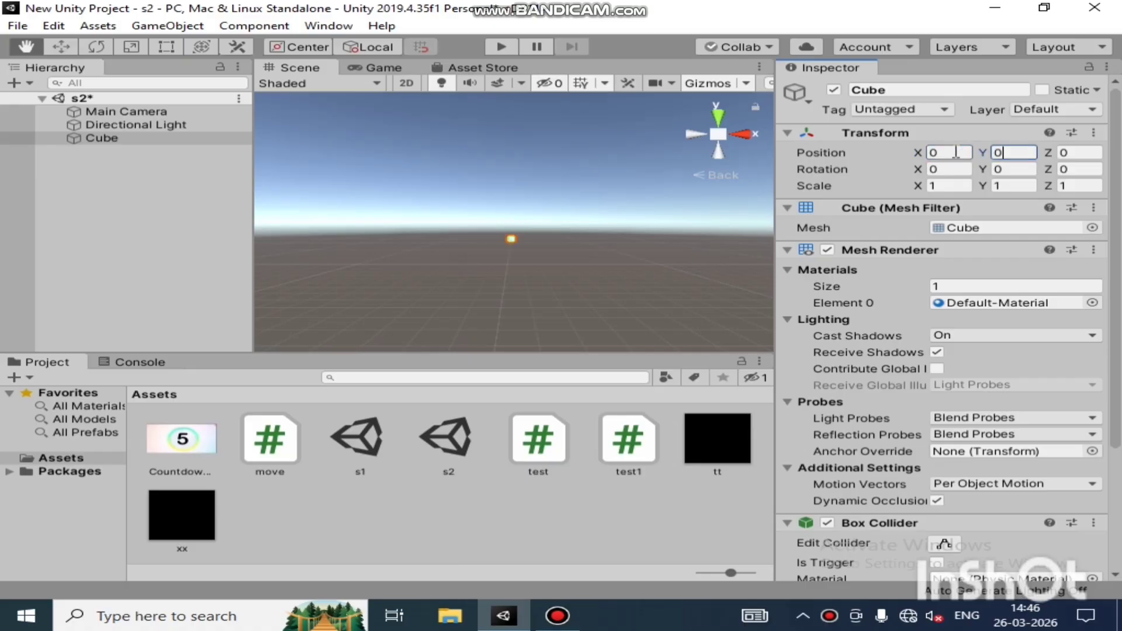
key(Tab)
text(0)
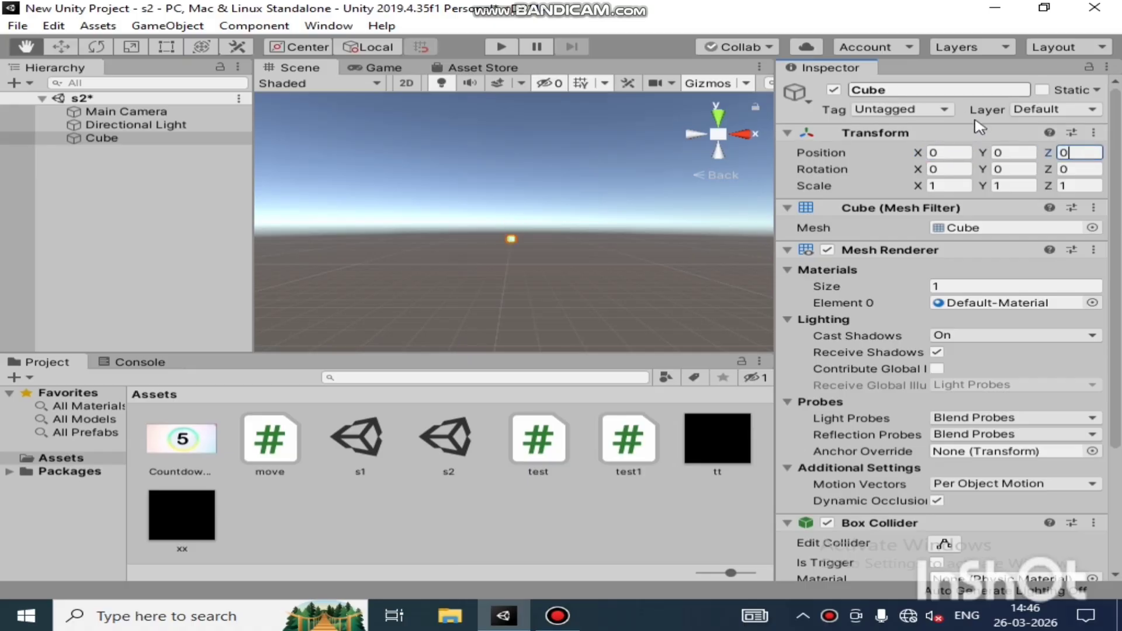
Stretch the cube into a long platform with scale Z 50 and scale X 8
click(1074, 186)
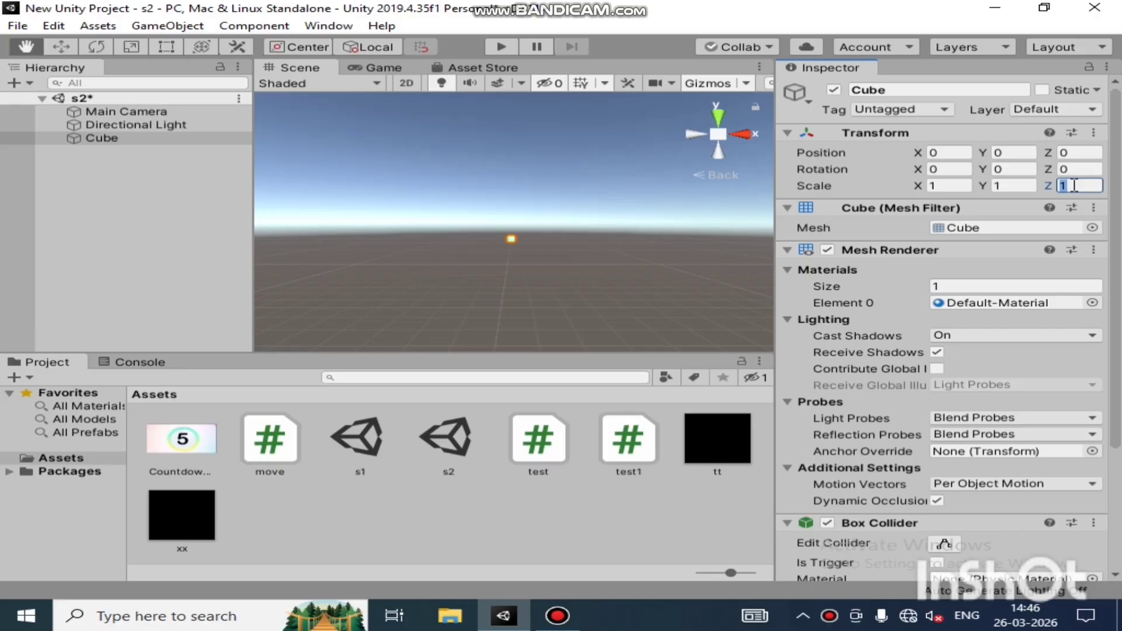
text(50)
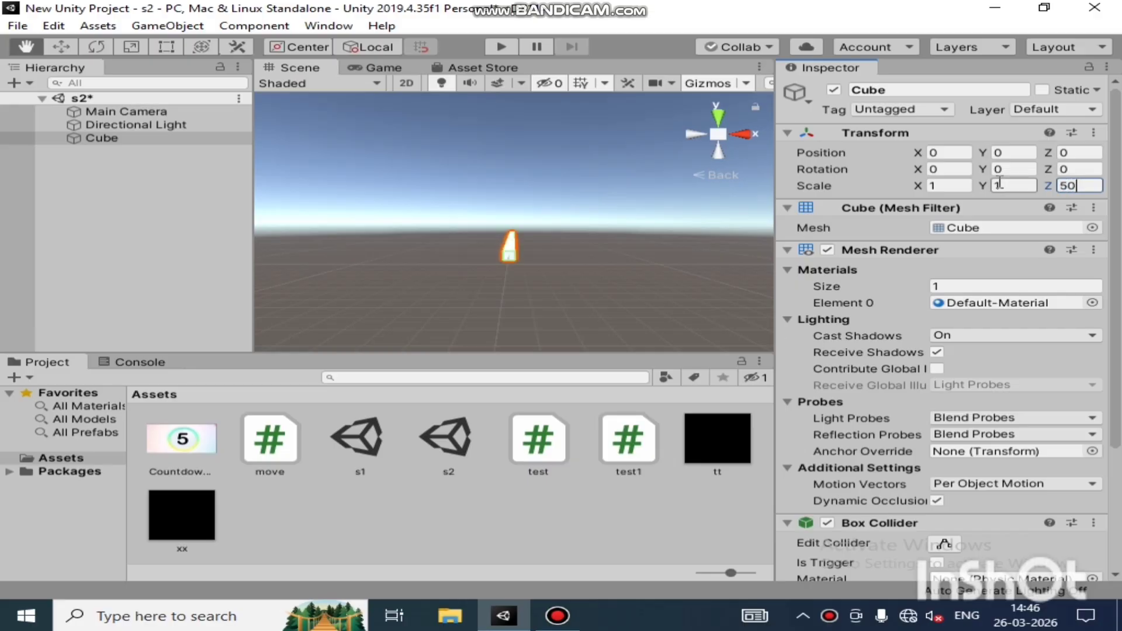
click(938, 184)
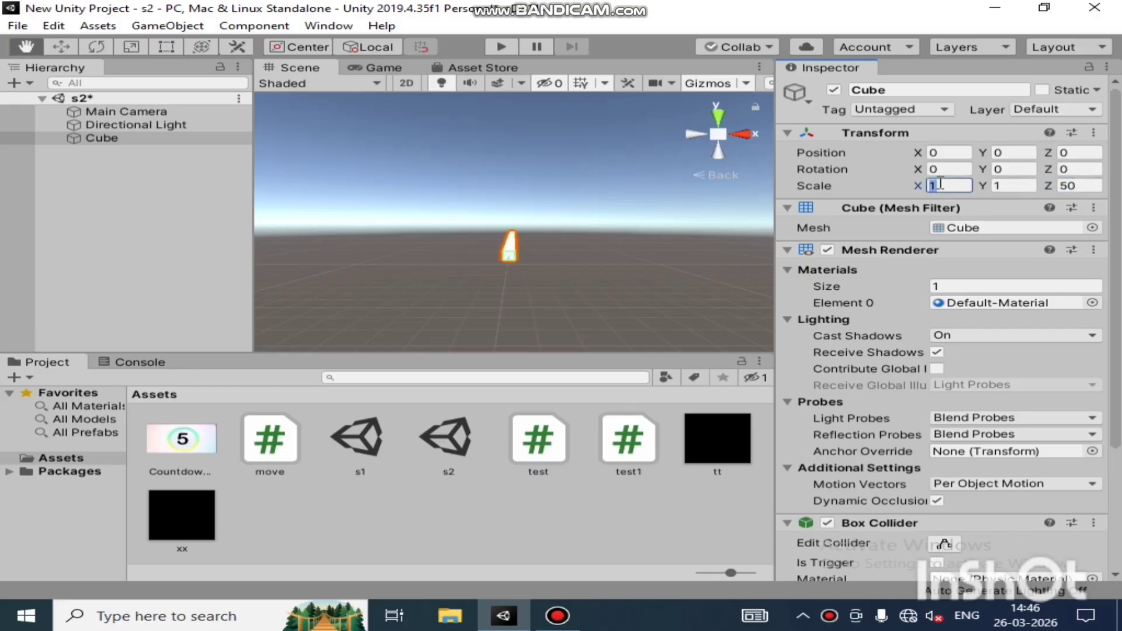
key(BackSpace)
text(8)
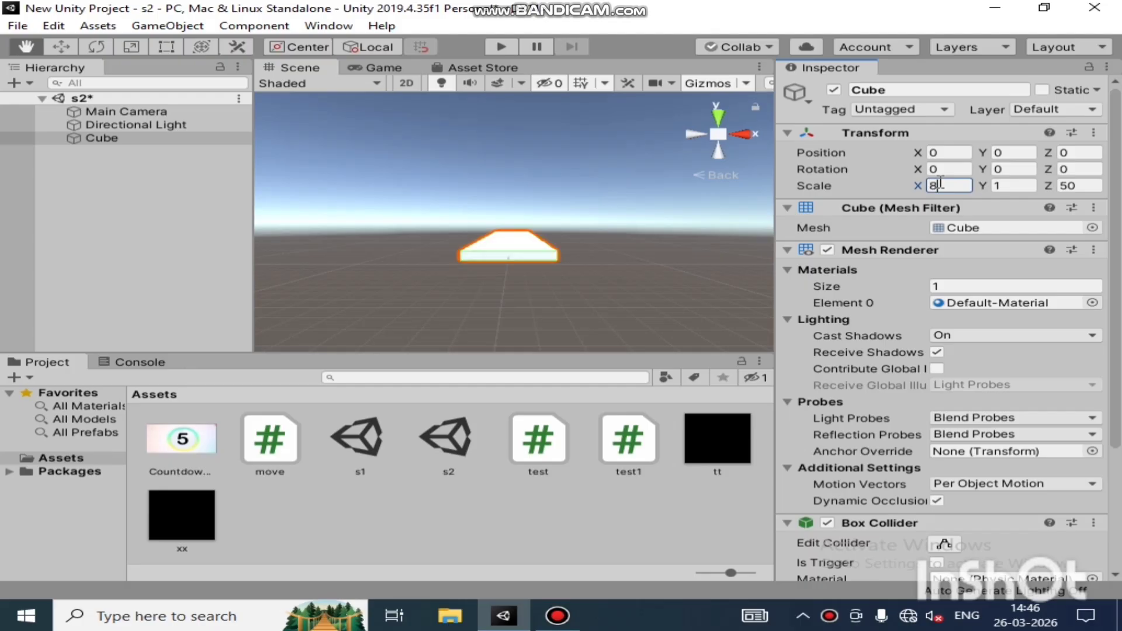
scroll(608, 313, up, 5)
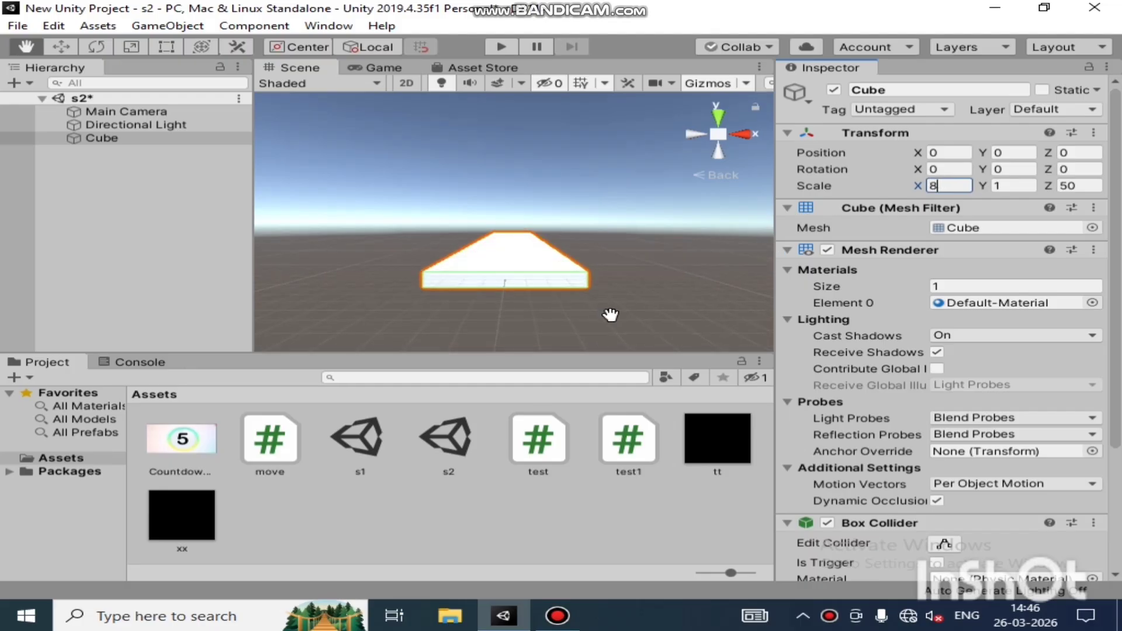
mouse_move(610, 315)
mouse_down()
mouse_move(623, 277)
mouse_move(611, 315)
mouse_up()
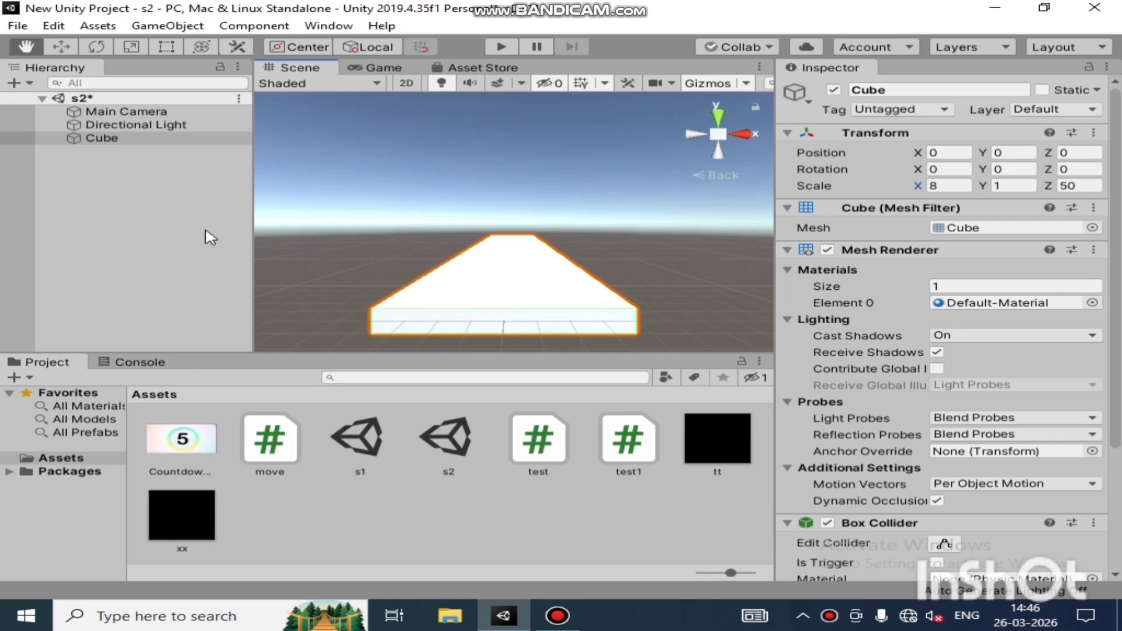
Add a second 3D cube to the s2 scene as a separate object
click(82, 215)
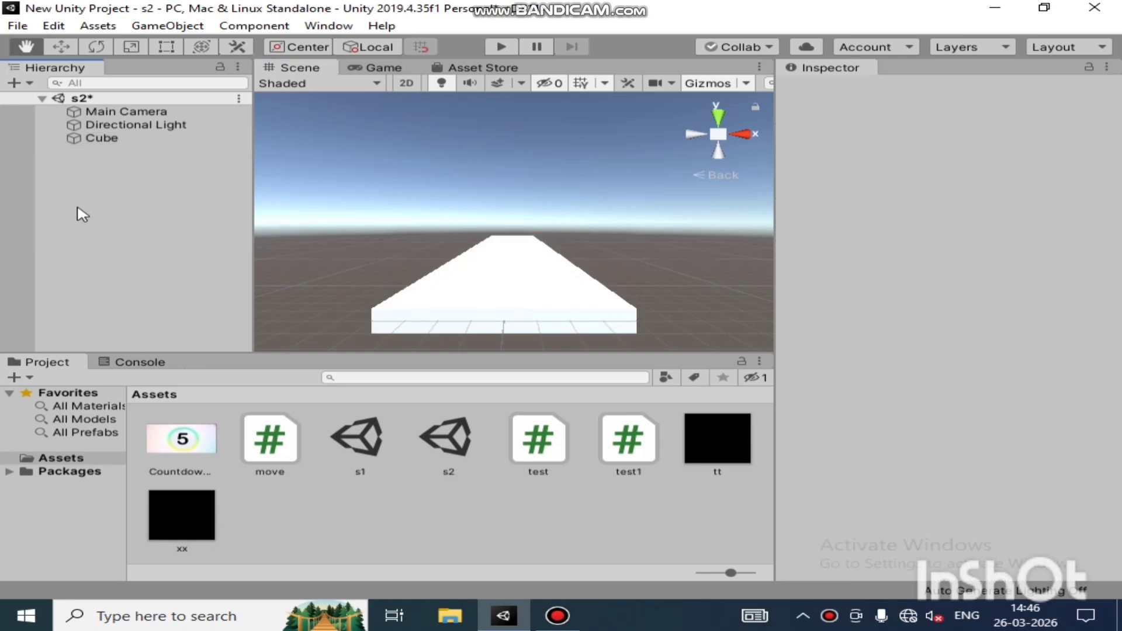
right_click(82, 214)
mouse_move(260, 383)
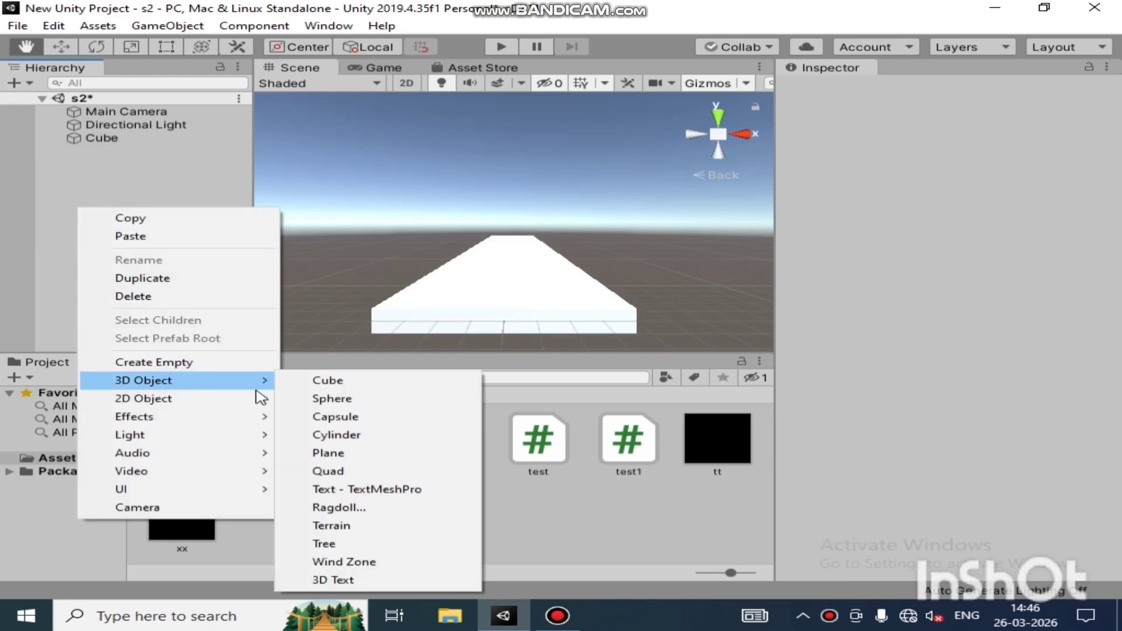
click(313, 388)
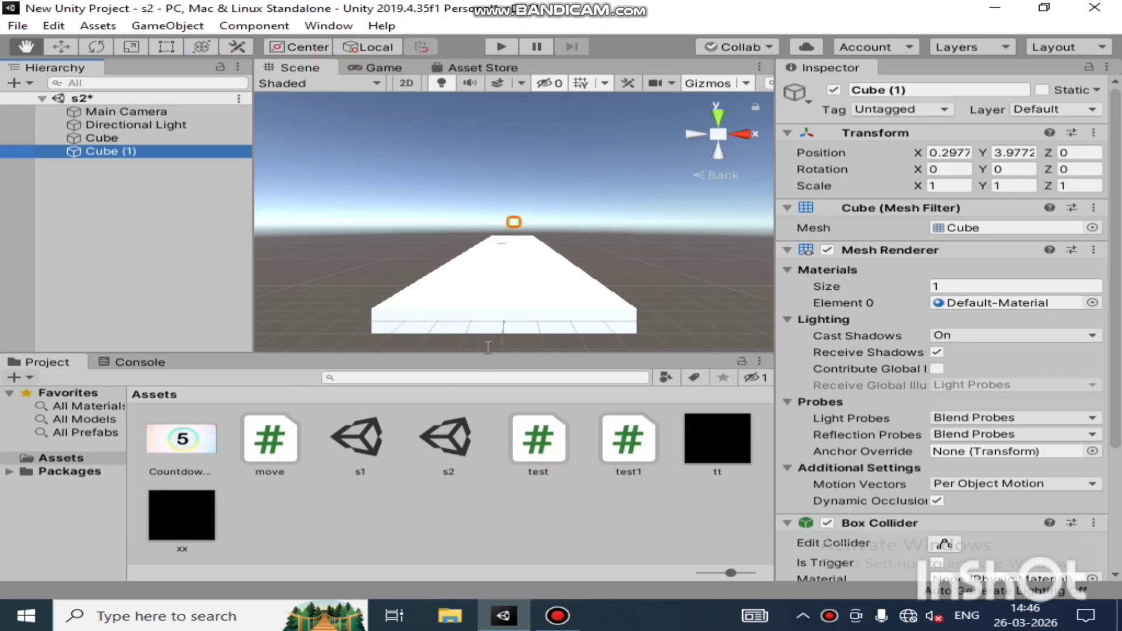
Set the second cube's position to 0 on X, Y and Z
click(946, 153)
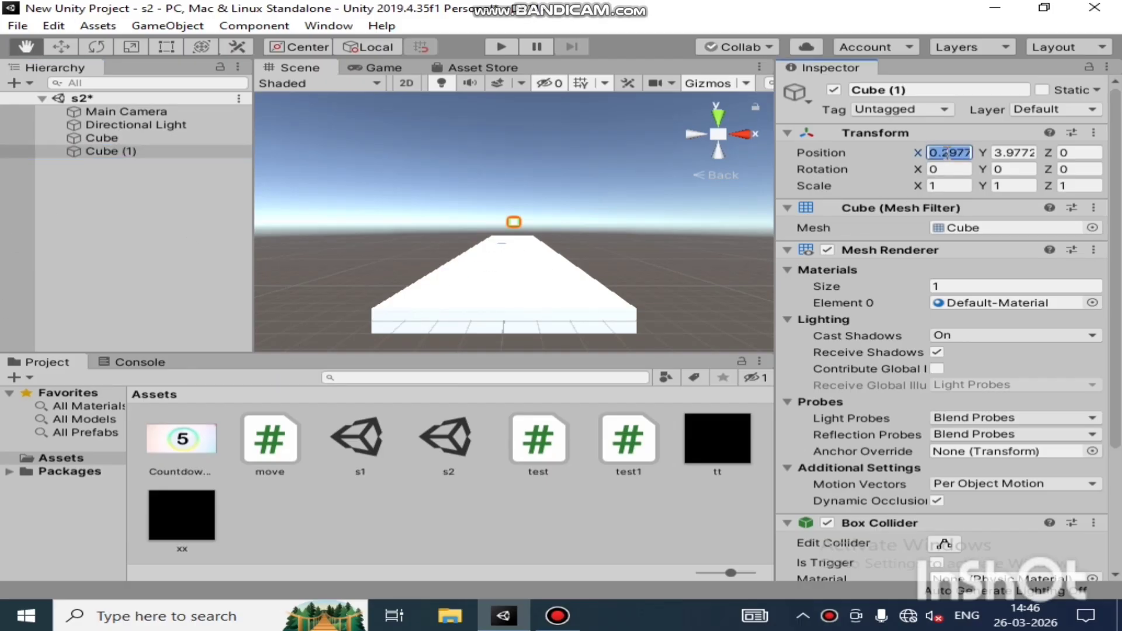
text(0)
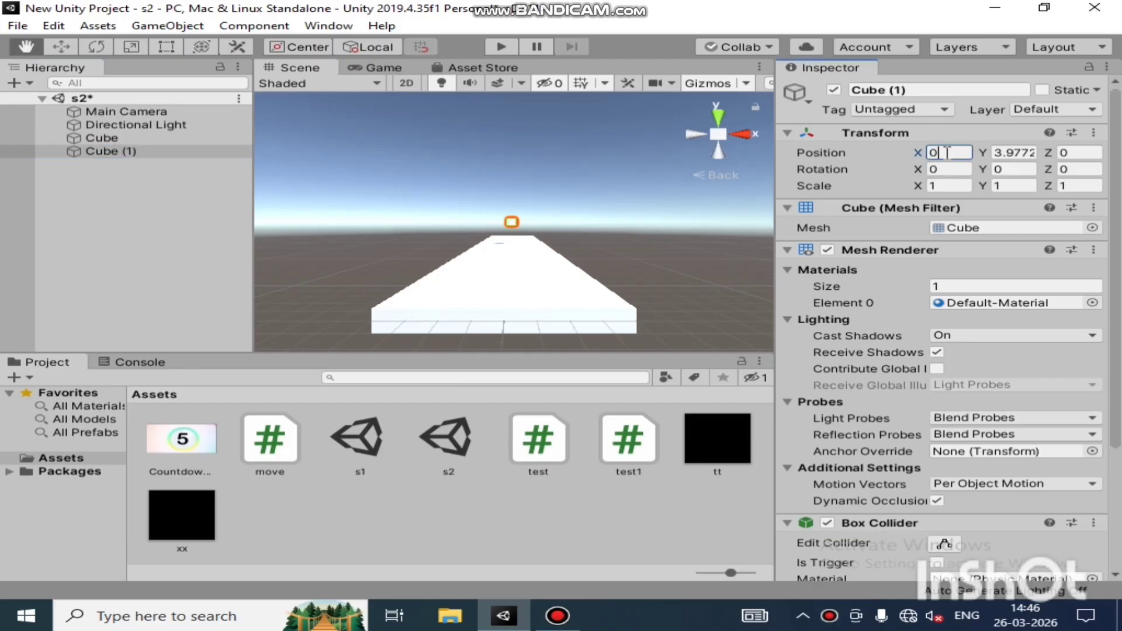
key(Tab)
text(0)
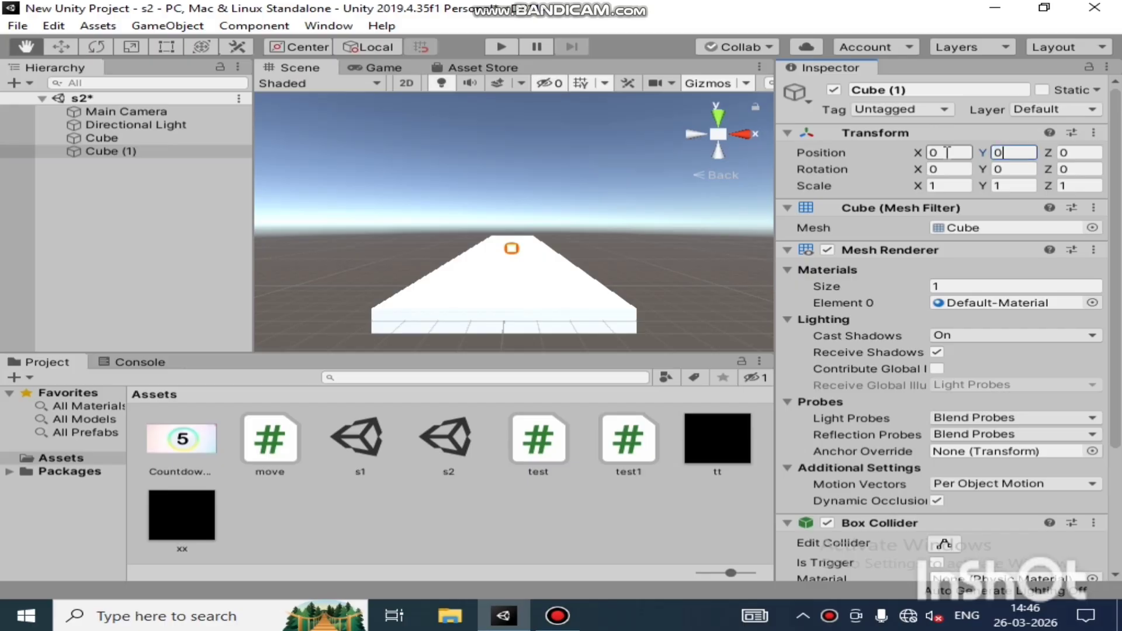
key(Tab)
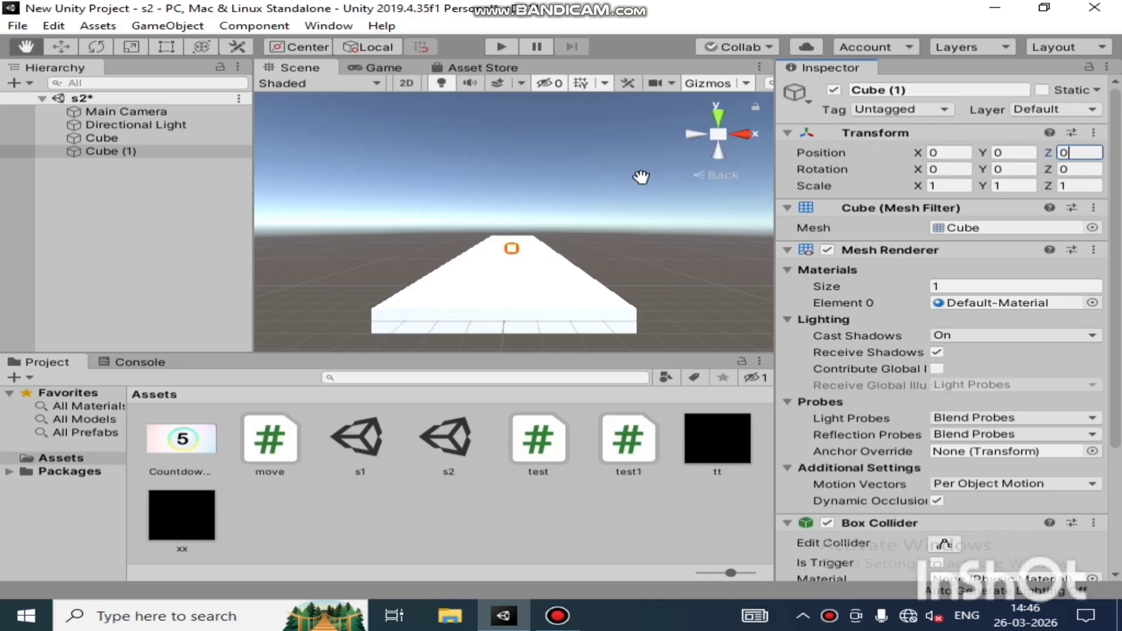
Set the second cube's Z position to -25, at the near end of the platform
click(694, 135)
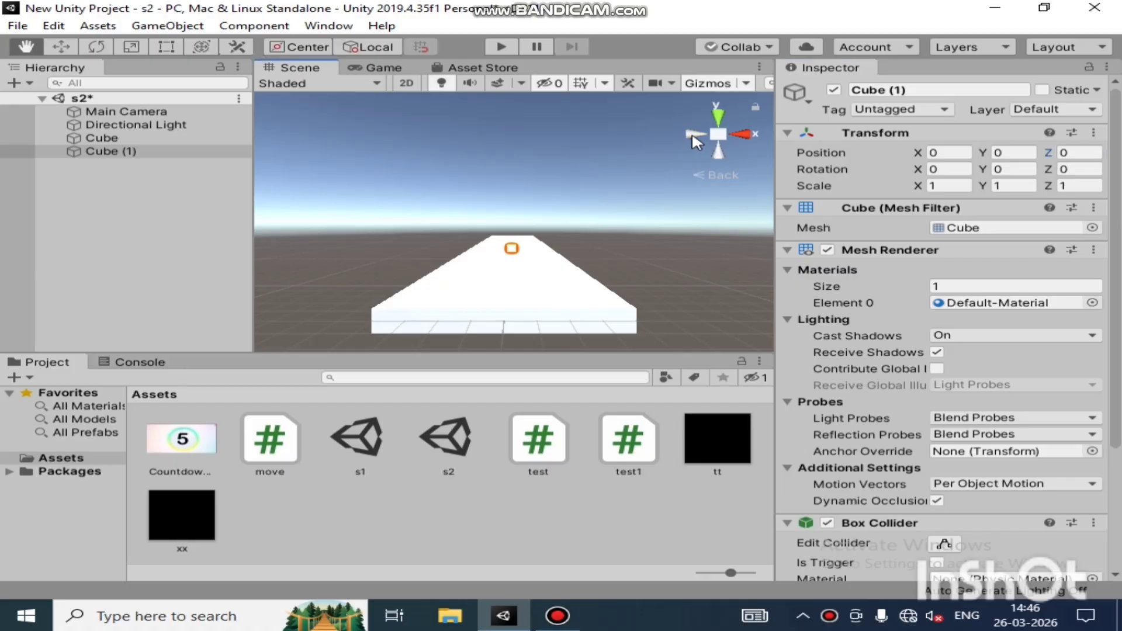
click(694, 135)
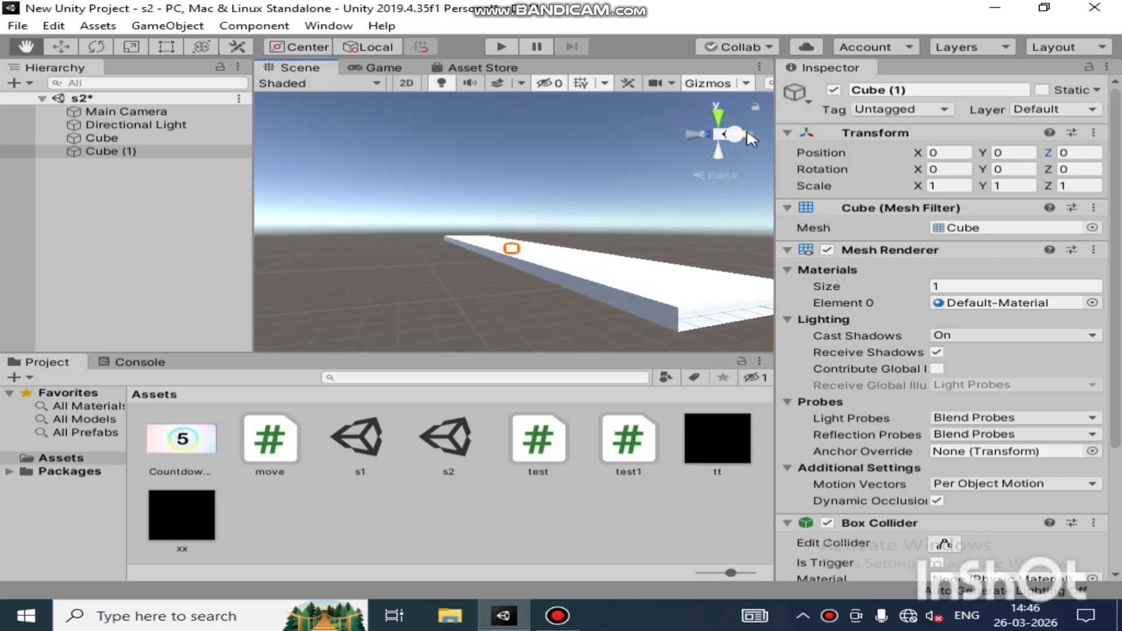
click(693, 138)
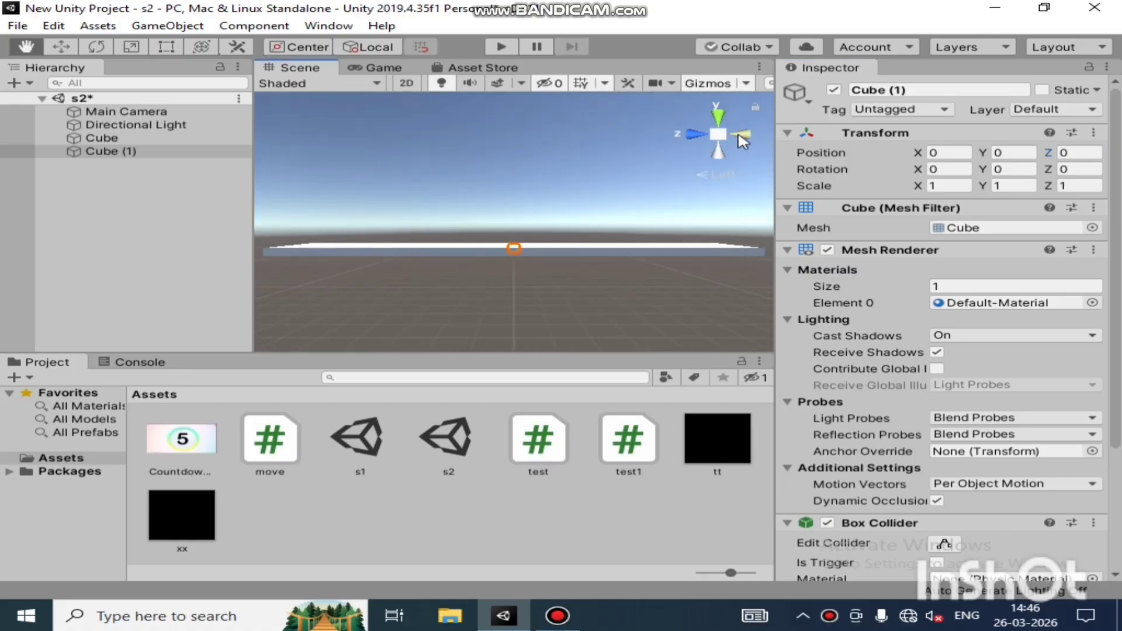
click(741, 135)
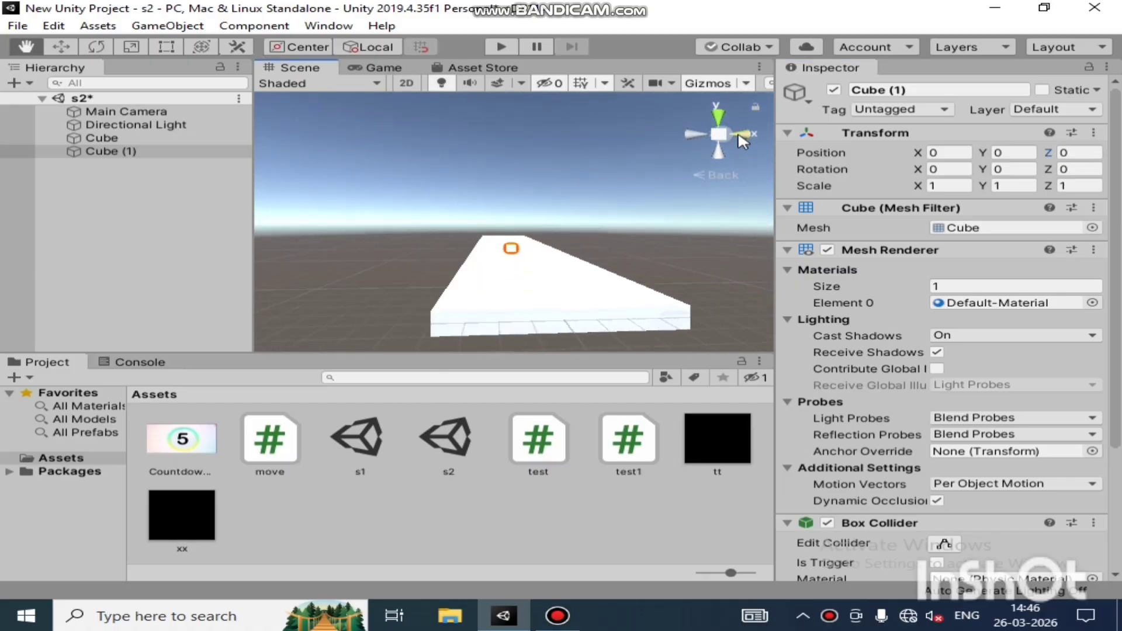
click(1072, 151)
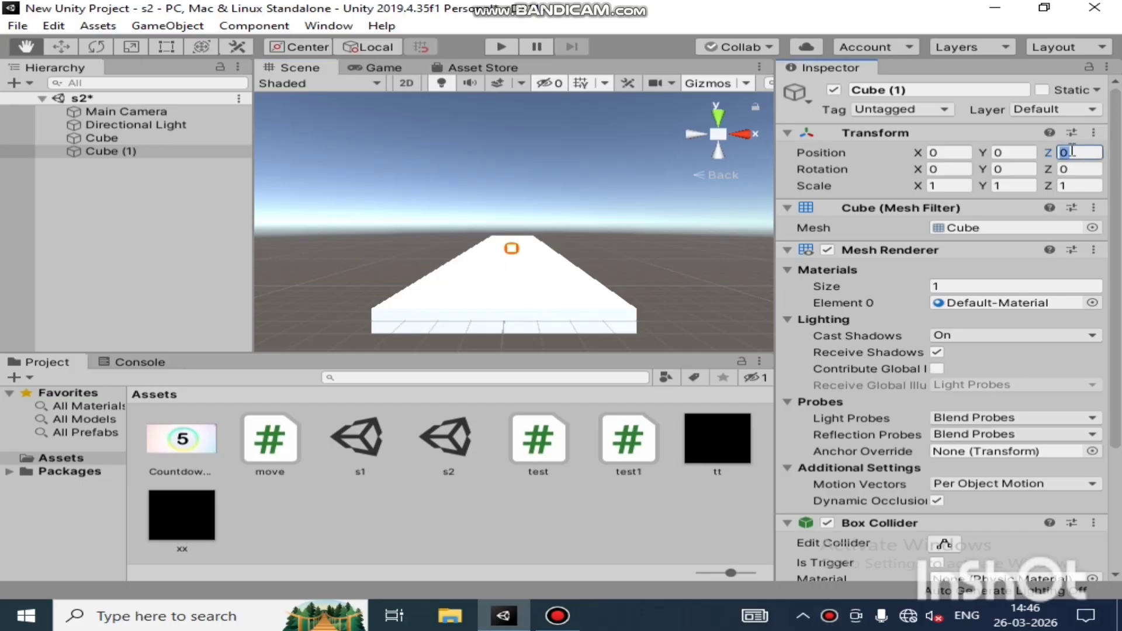
text(-25)
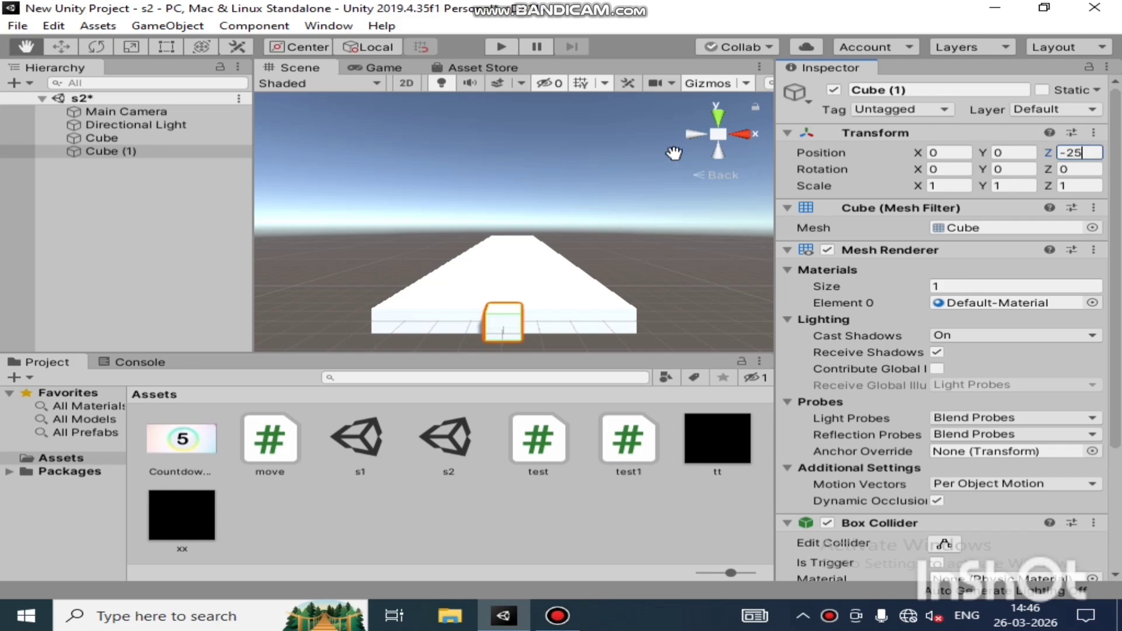
Move the second cube up to about Y 1.6 and inward along the platform to about Z -22.4
click(697, 137)
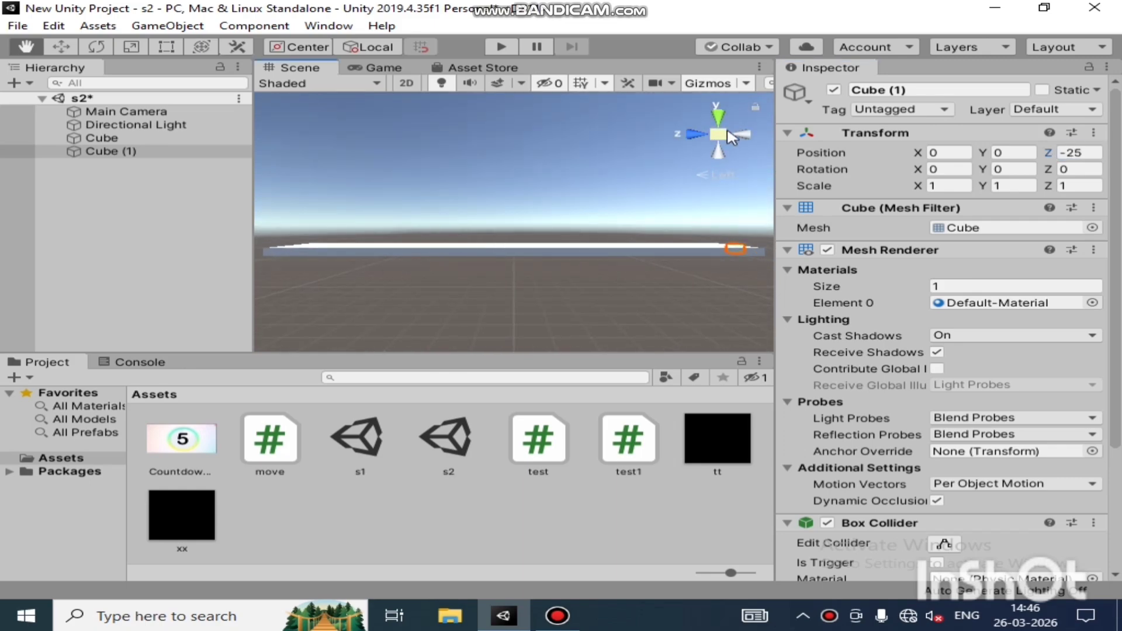
click(61, 46)
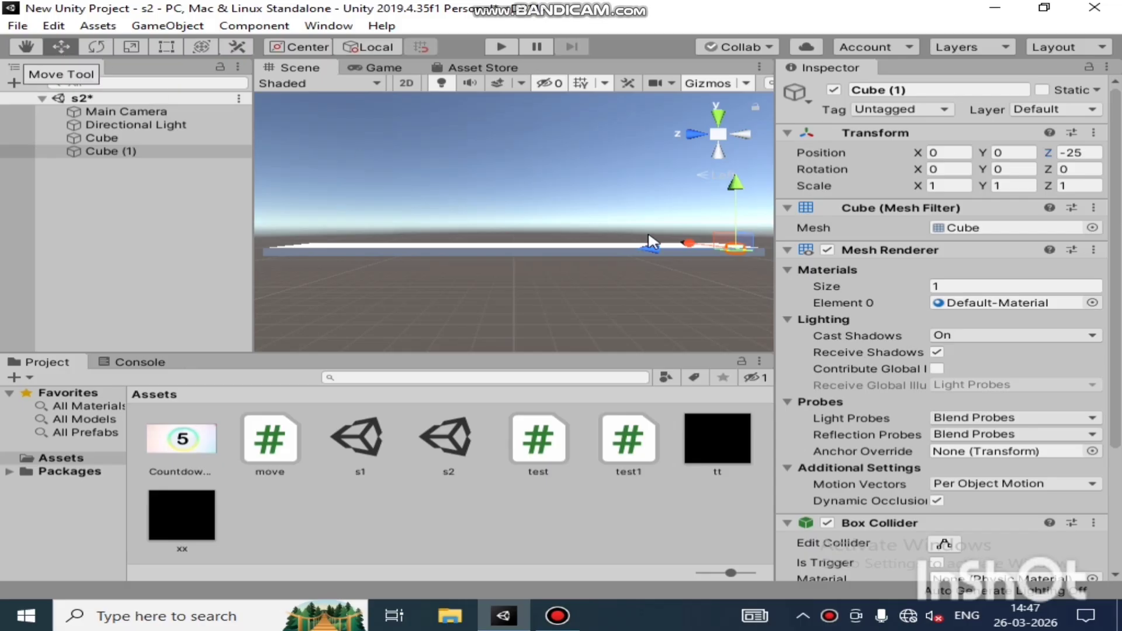
mouse_move(740, 210)
mouse_down()
mouse_move(738, 180)
mouse_move(737, 199)
mouse_up()
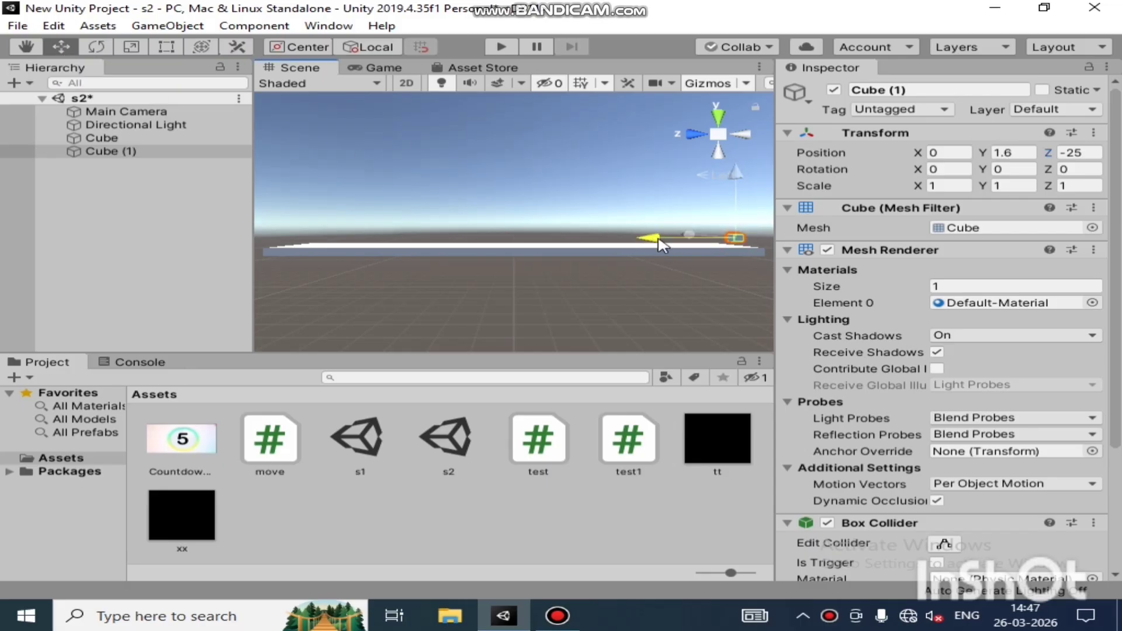
drag(662, 243, 636, 246)
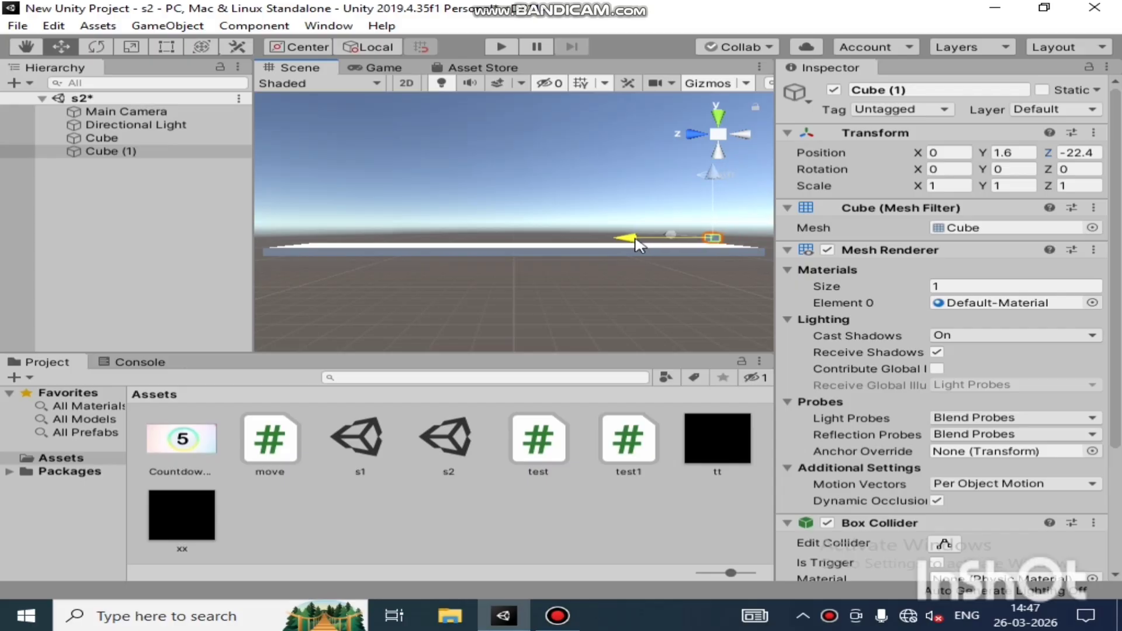
Lower the second cube toward the platform surface, to about Y 0.57
click(738, 138)
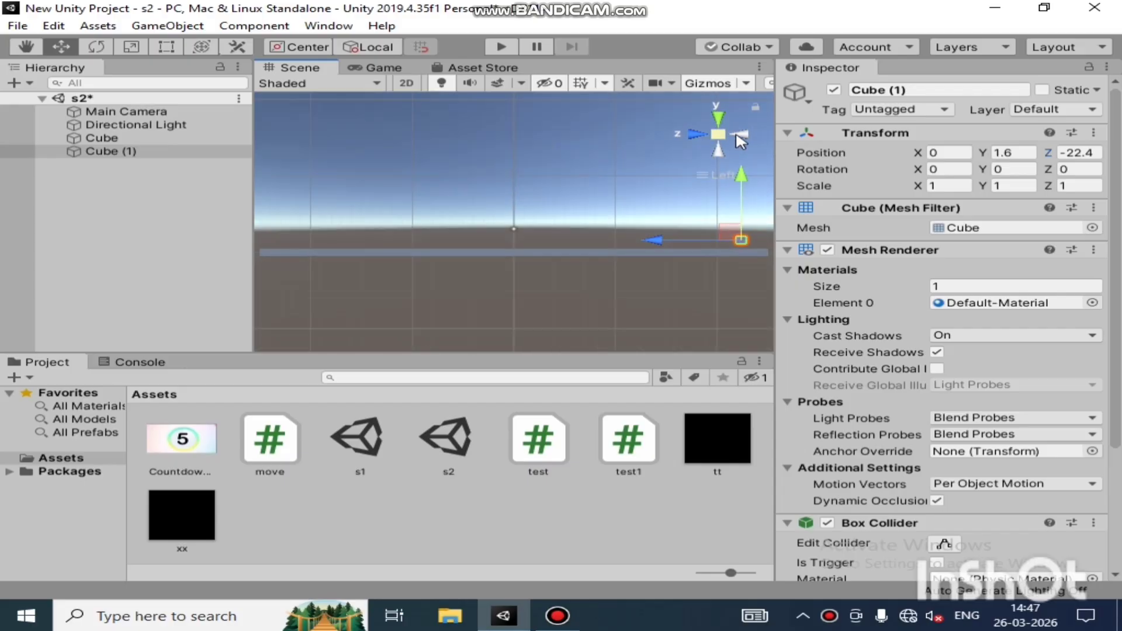
click(739, 139)
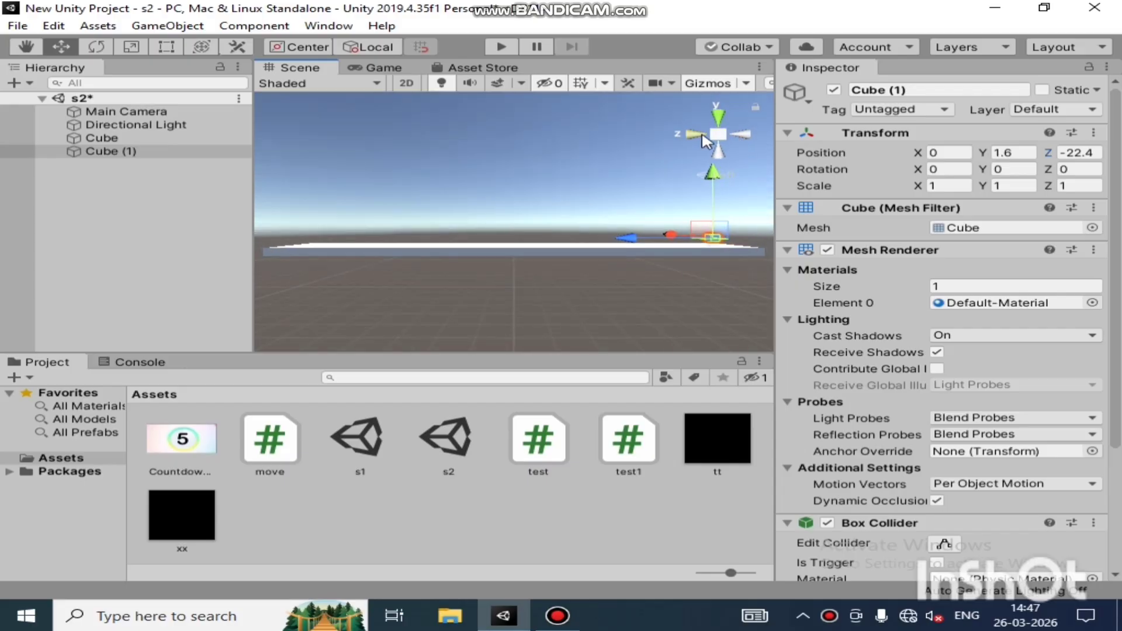
click(746, 135)
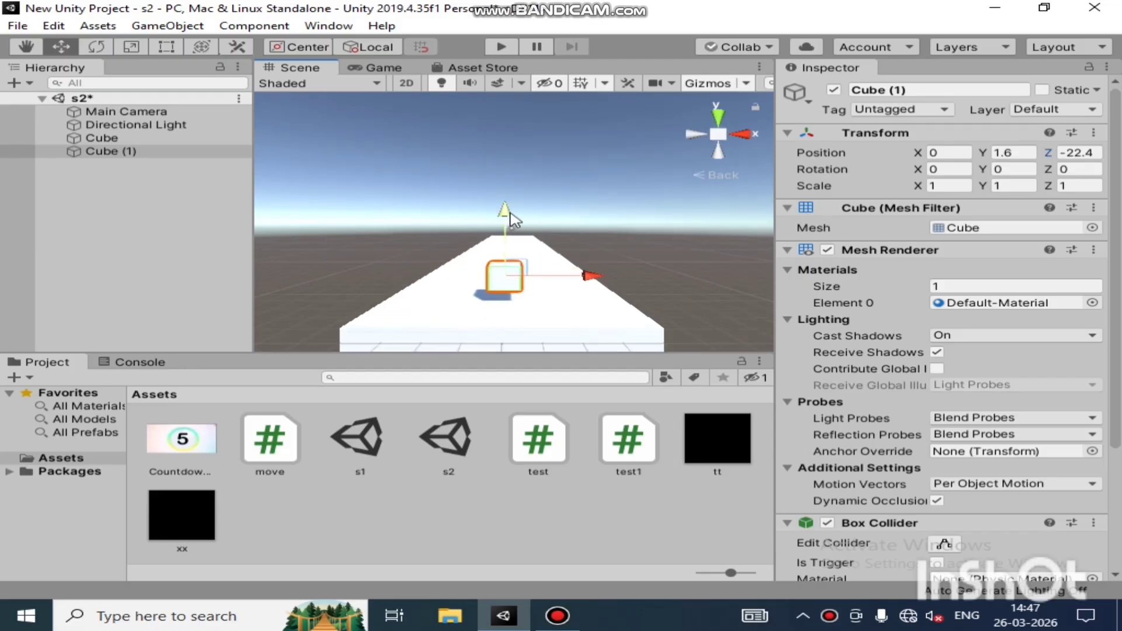
drag(513, 222, 514, 242)
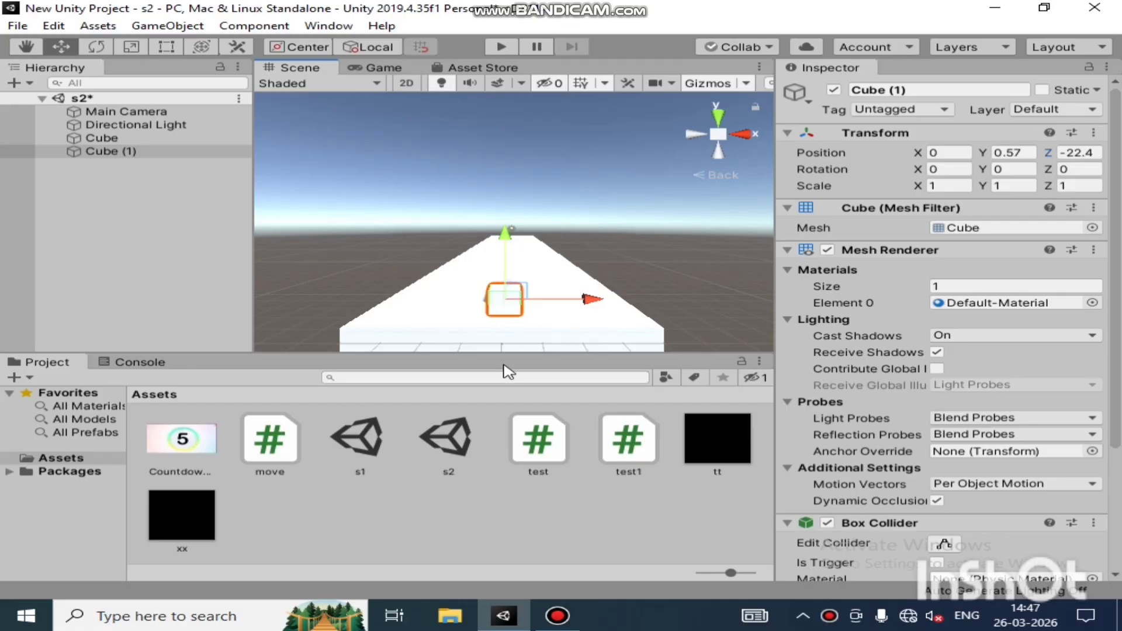
Create a new material in the Assets folder and name it cube
right_click(313, 531)
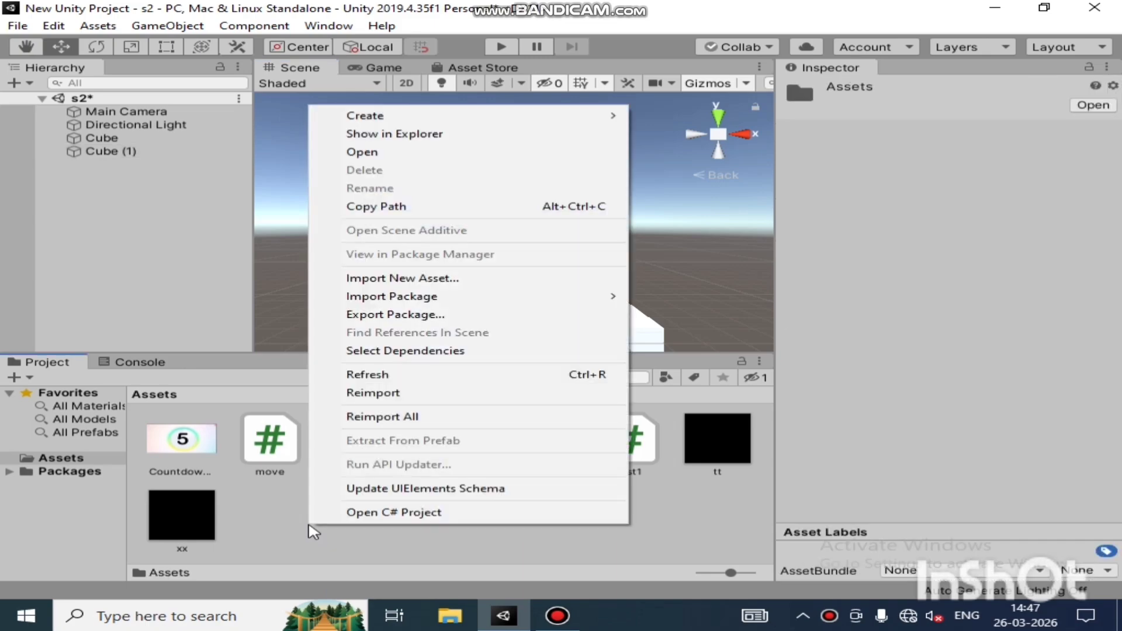
mouse_move(394, 117)
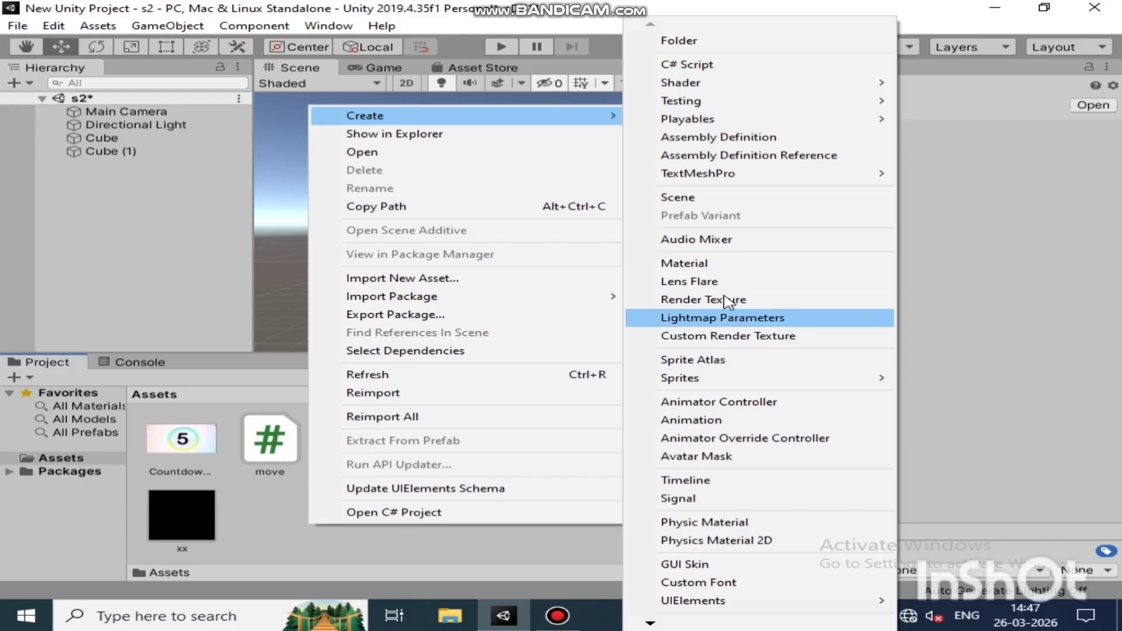
click(710, 263)
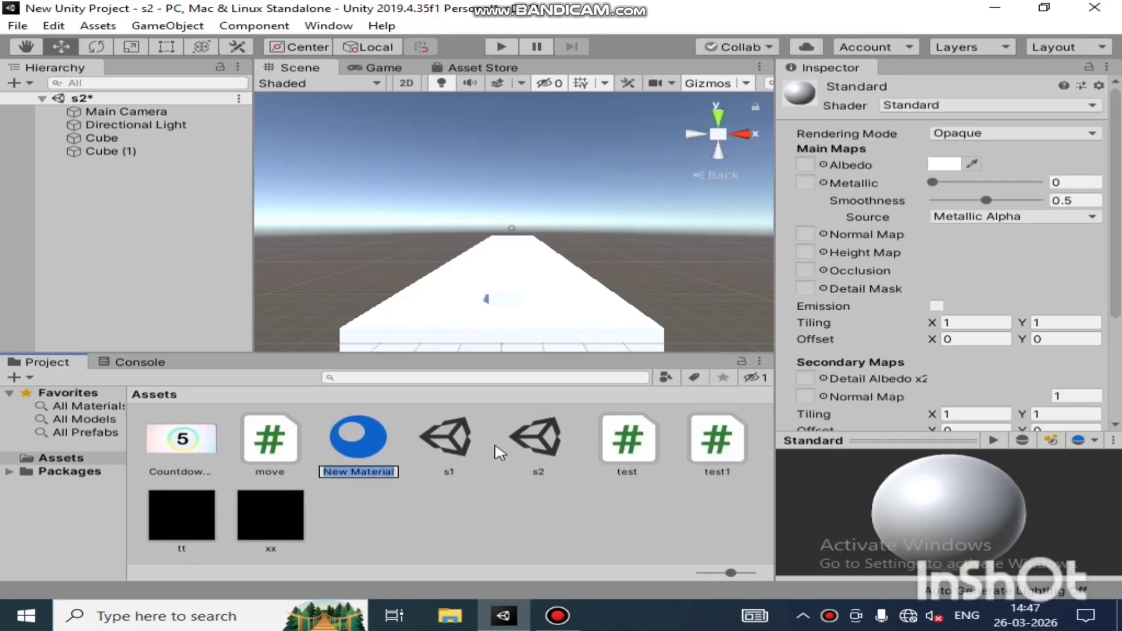
text(cu)
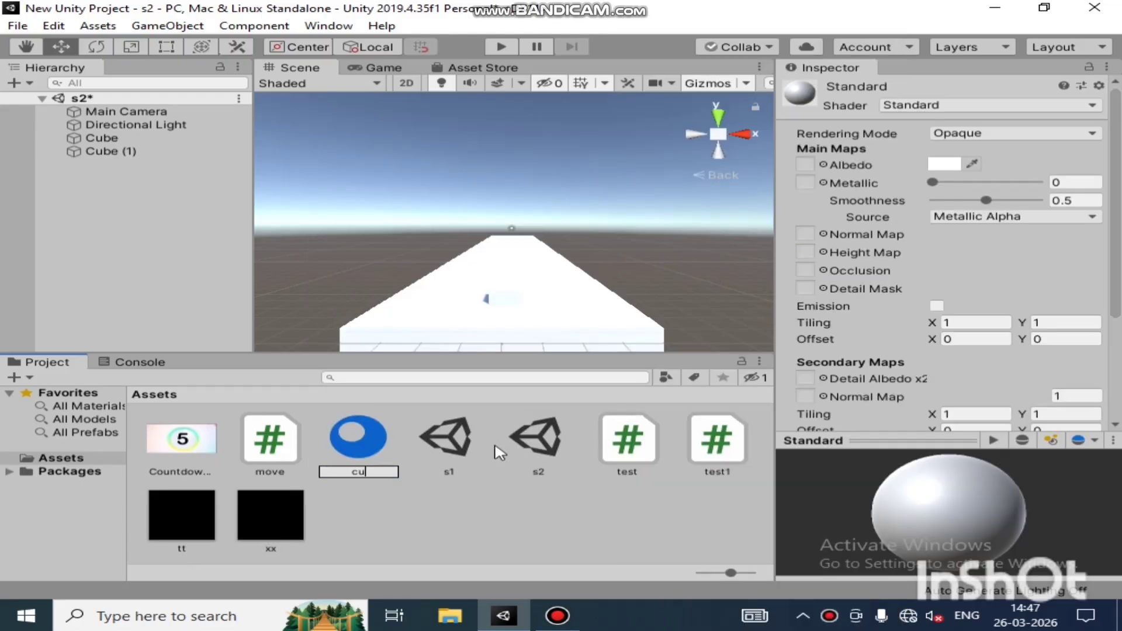
text(be)
key(Return)
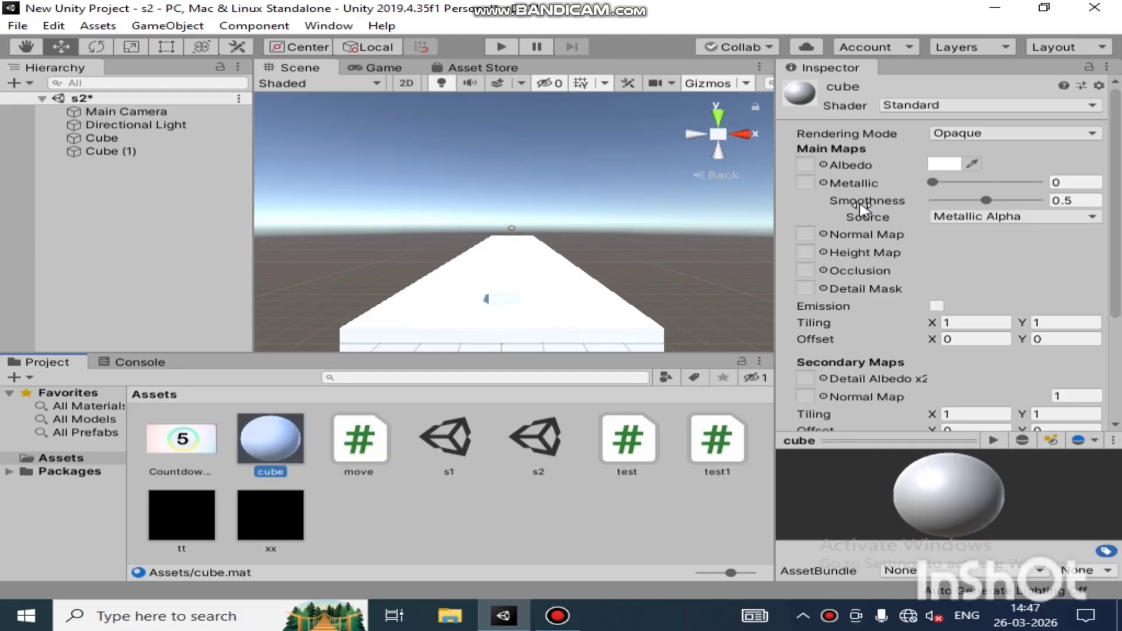
Set the cube material's albedo colour to red EC1A1A and apply the material to the small cube on the platform
click(941, 165)
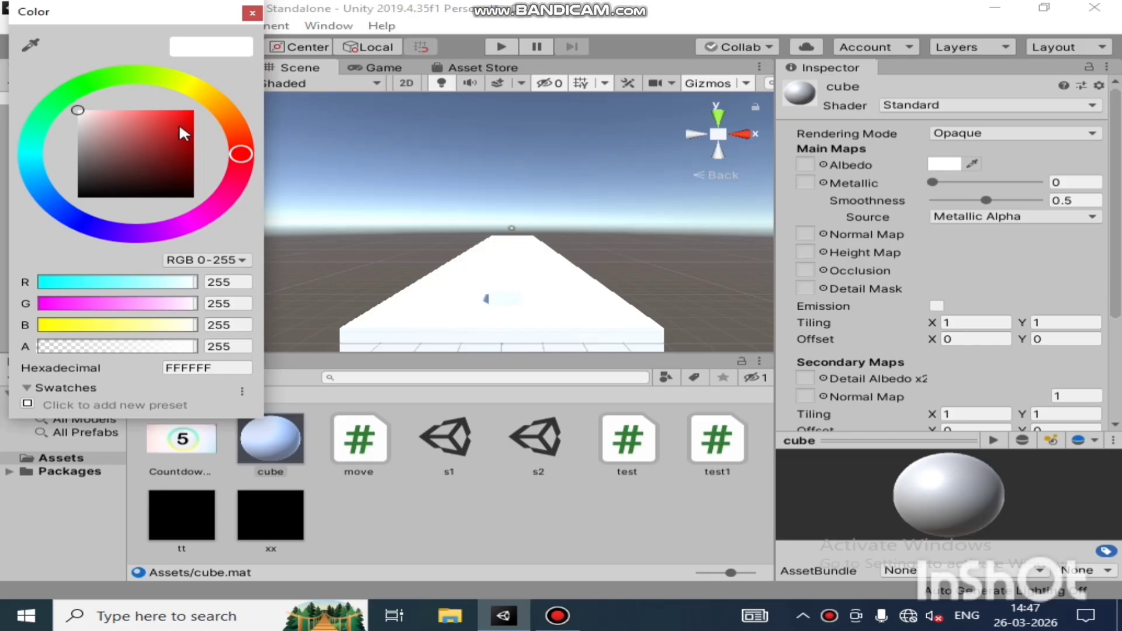
click(182, 118)
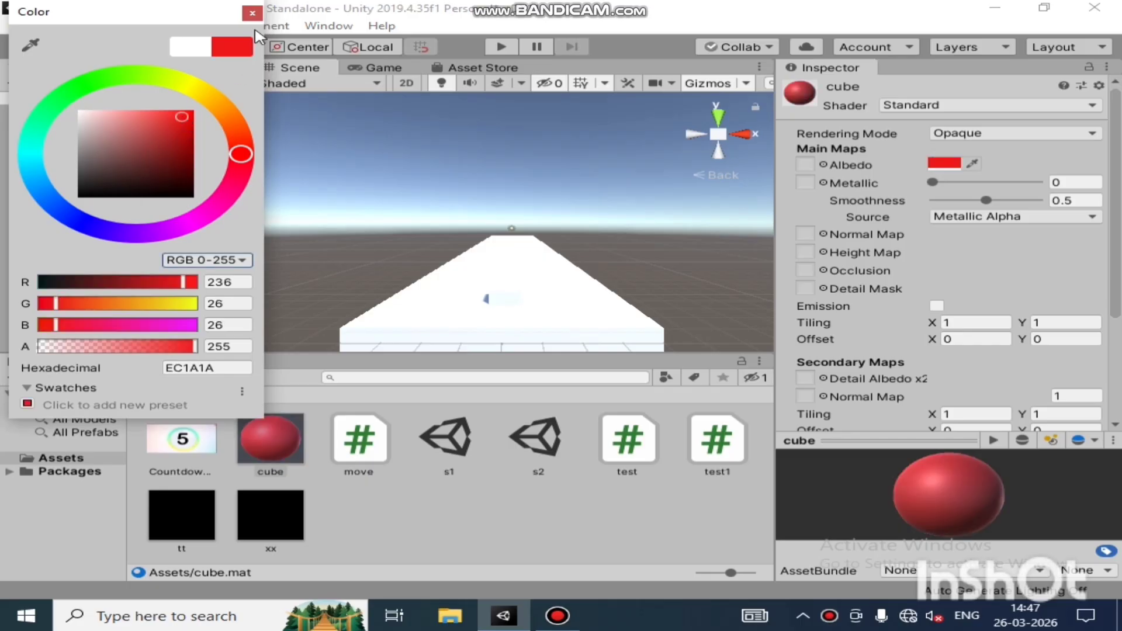
click(252, 13)
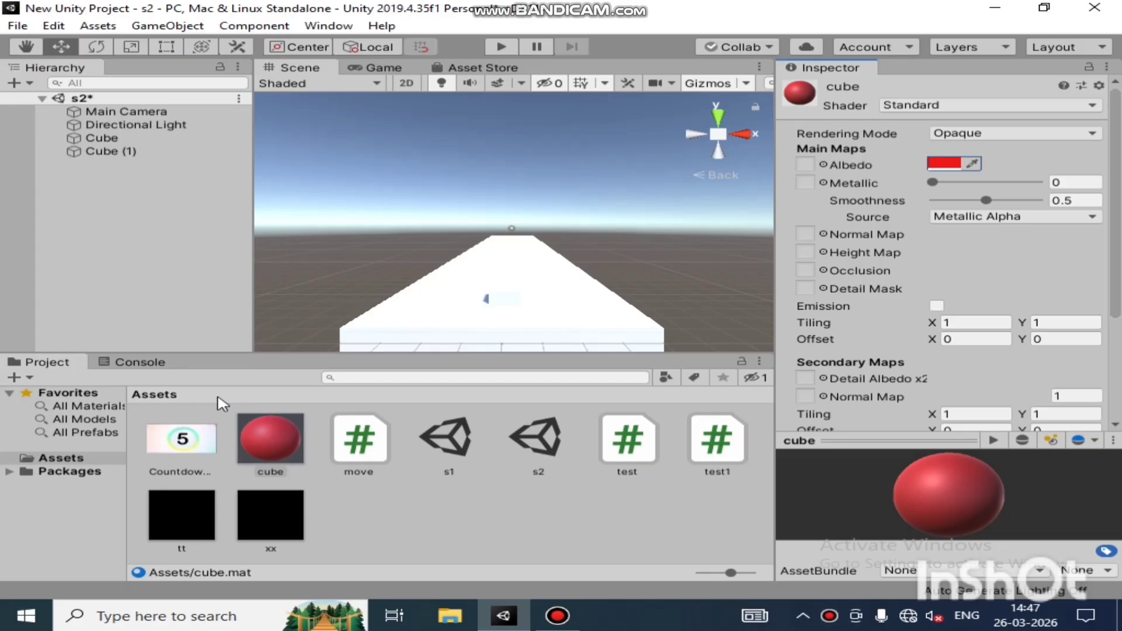
drag(272, 449, 502, 299)
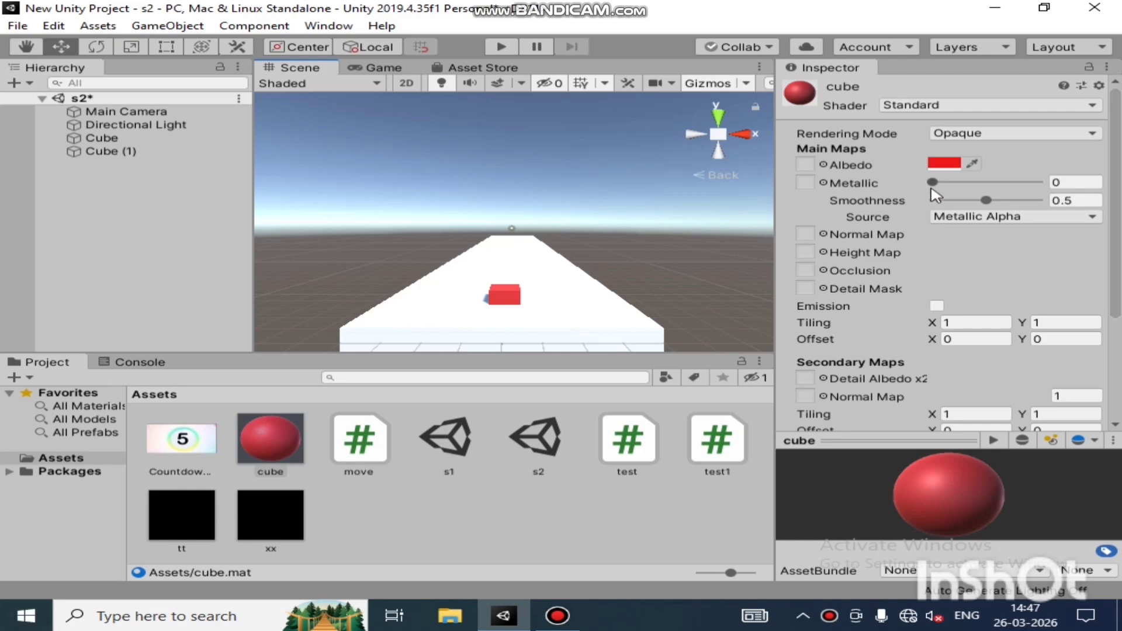
Raise the small red cube, Cube (1), to about Y 1.01 so it sits on top of the platform
scroll(934, 188, down, 3)
scroll(934, 188, up, 3)
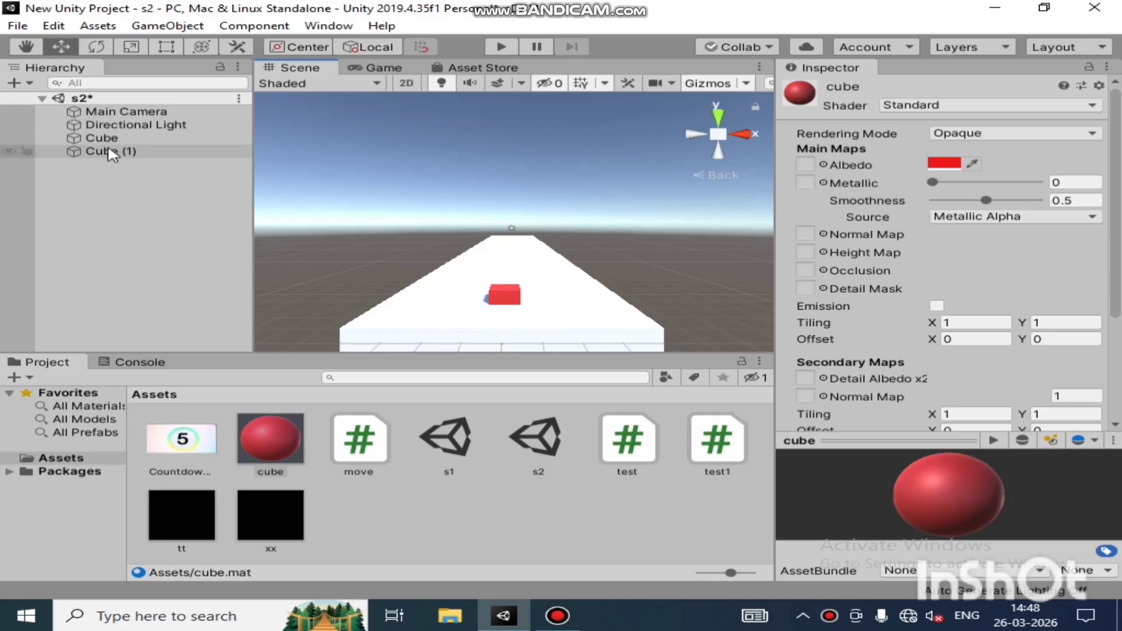
click(109, 152)
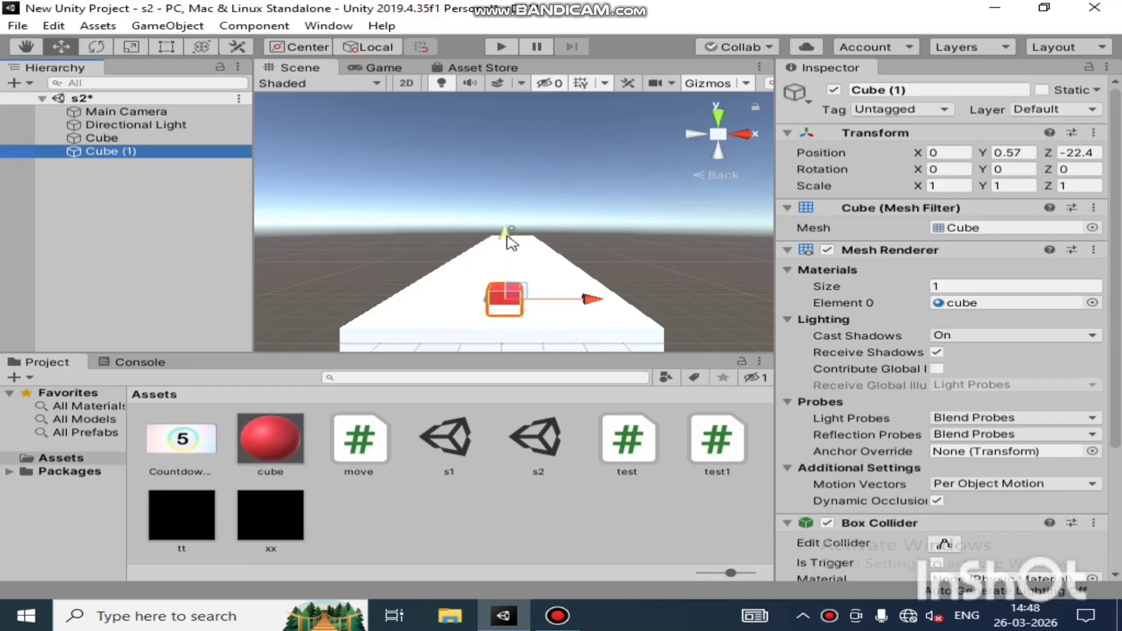
drag(511, 242, 507, 231)
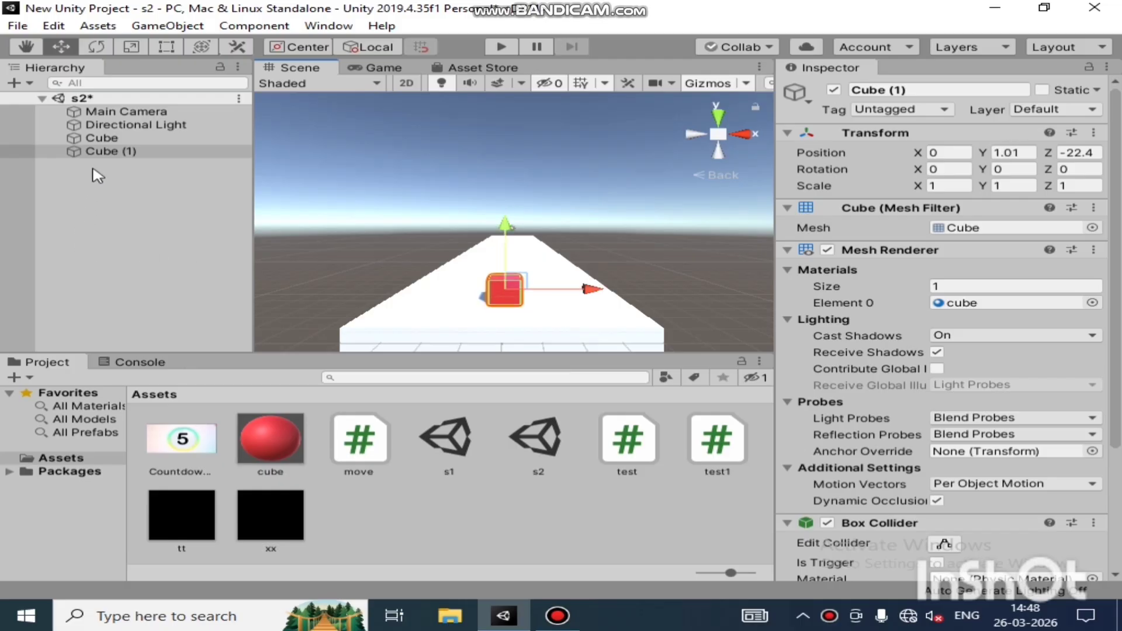
Duplicate Cube (1) and place the copy at Z 0 and about X -2.6
click(118, 153)
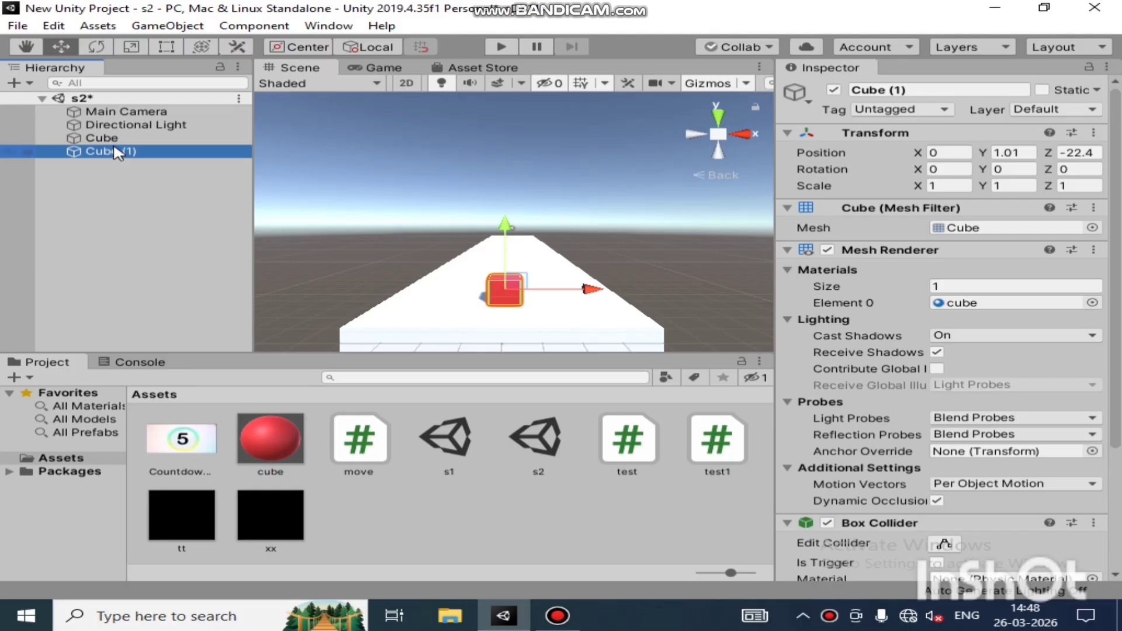
key(ctrl+d)
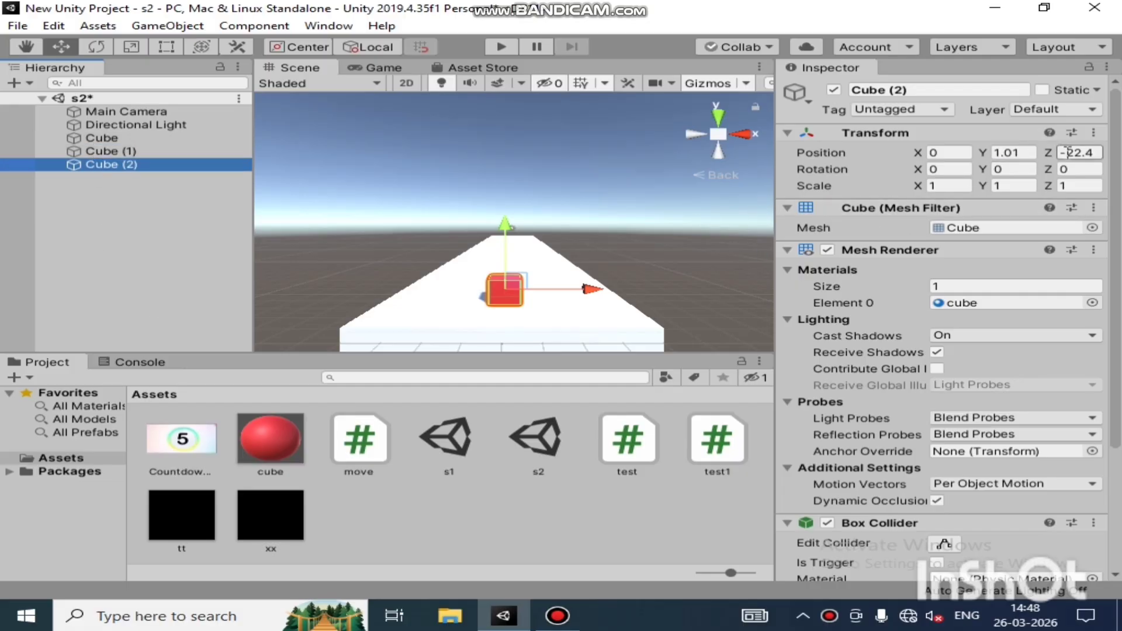
click(1093, 153)
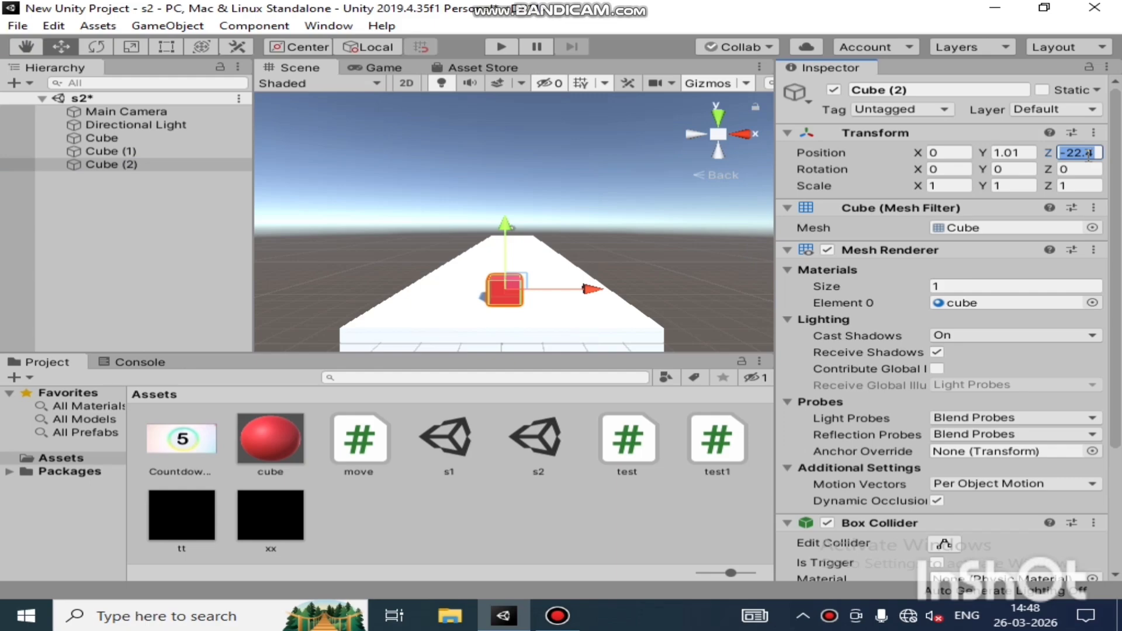
key(BackSpace)
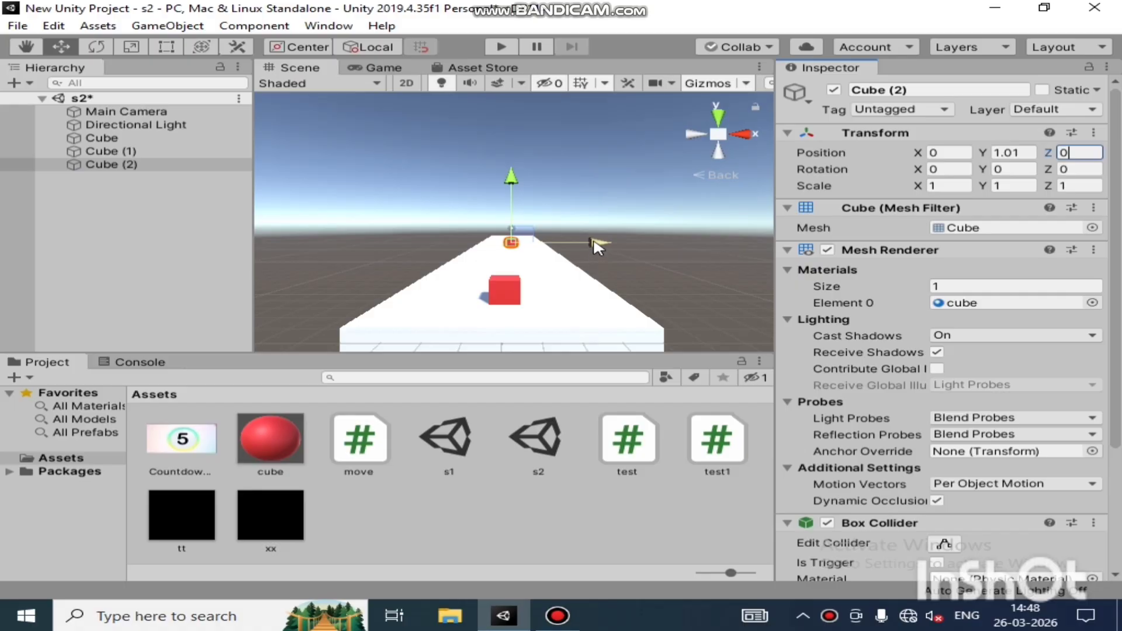
drag(595, 246, 574, 248)
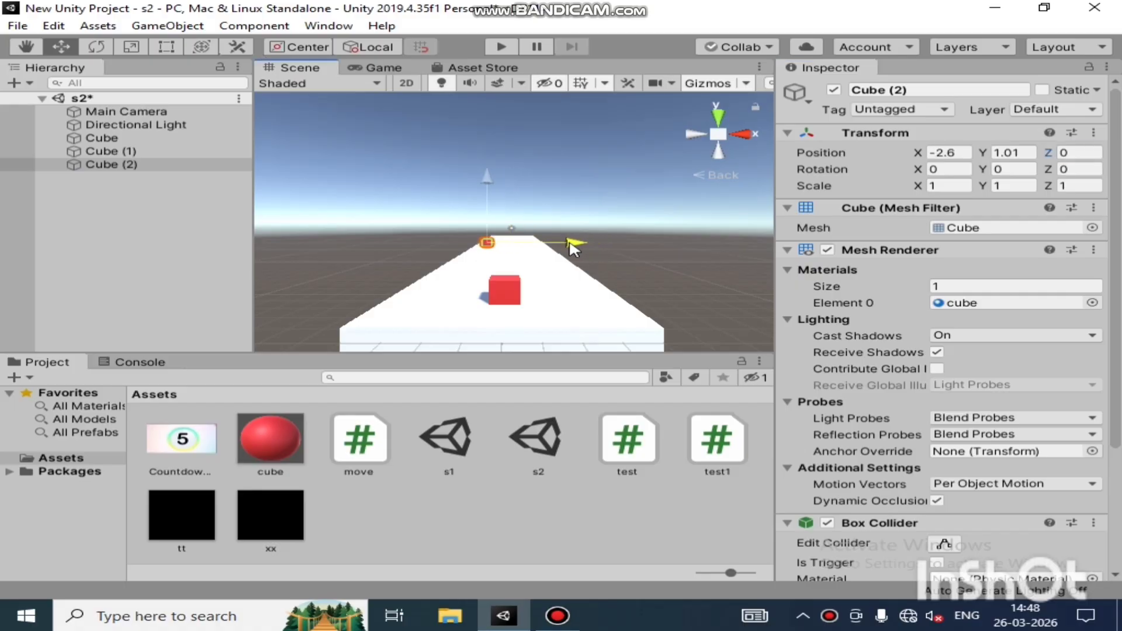
Duplicate Cube (2) and place the copy at Z 10 and about X 2.2, on the platform's opposite side
click(107, 166)
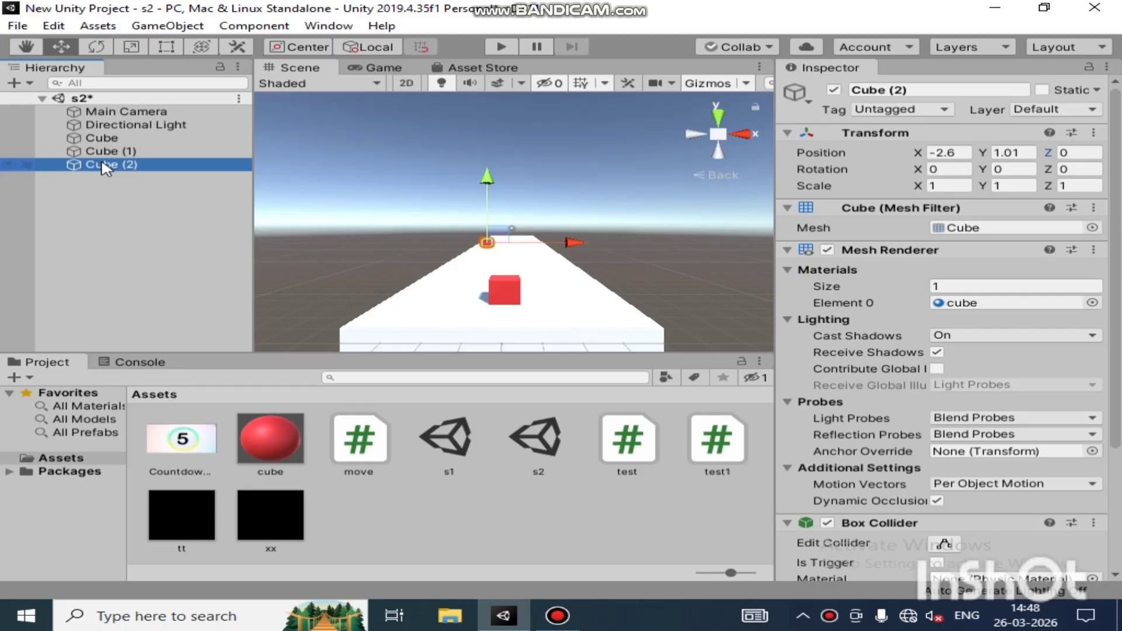
key(ctrl+d)
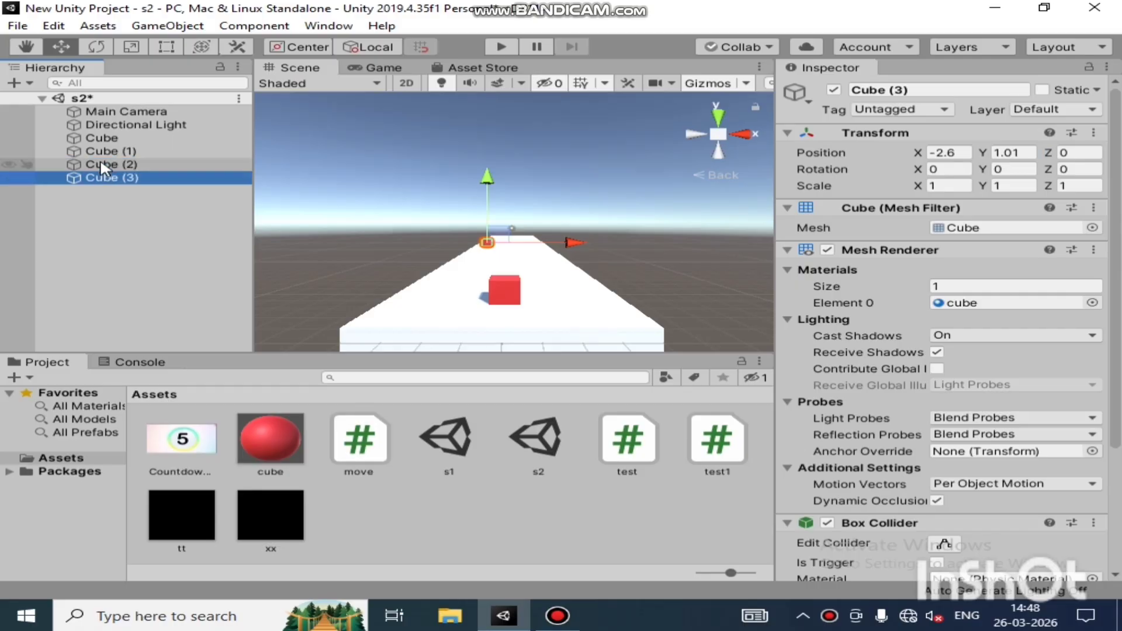
click(1070, 155)
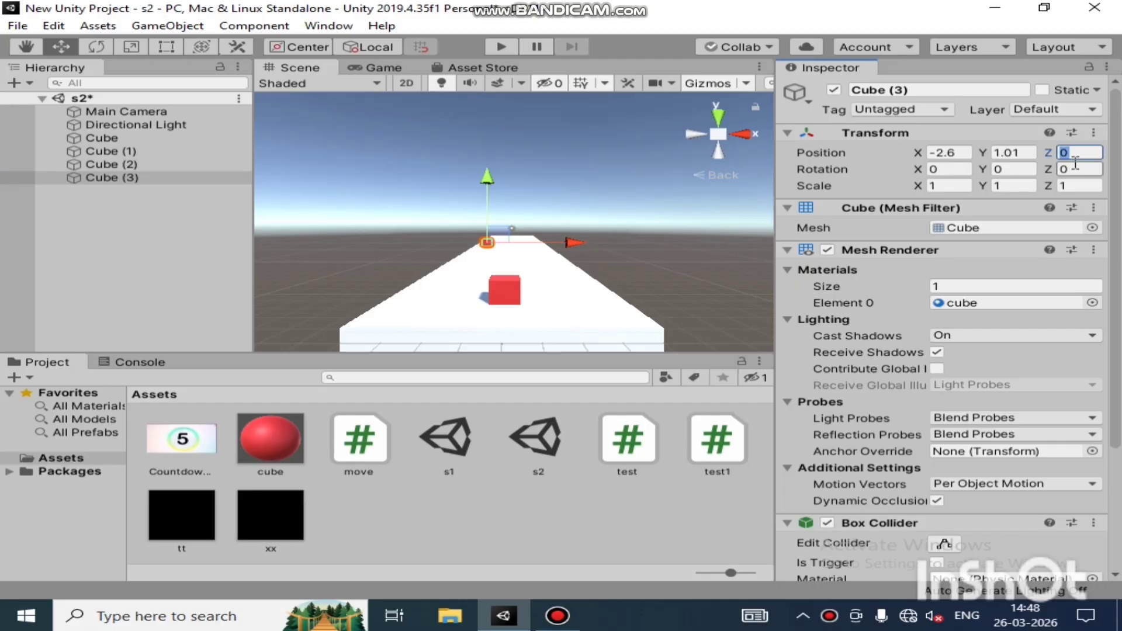
text(10)
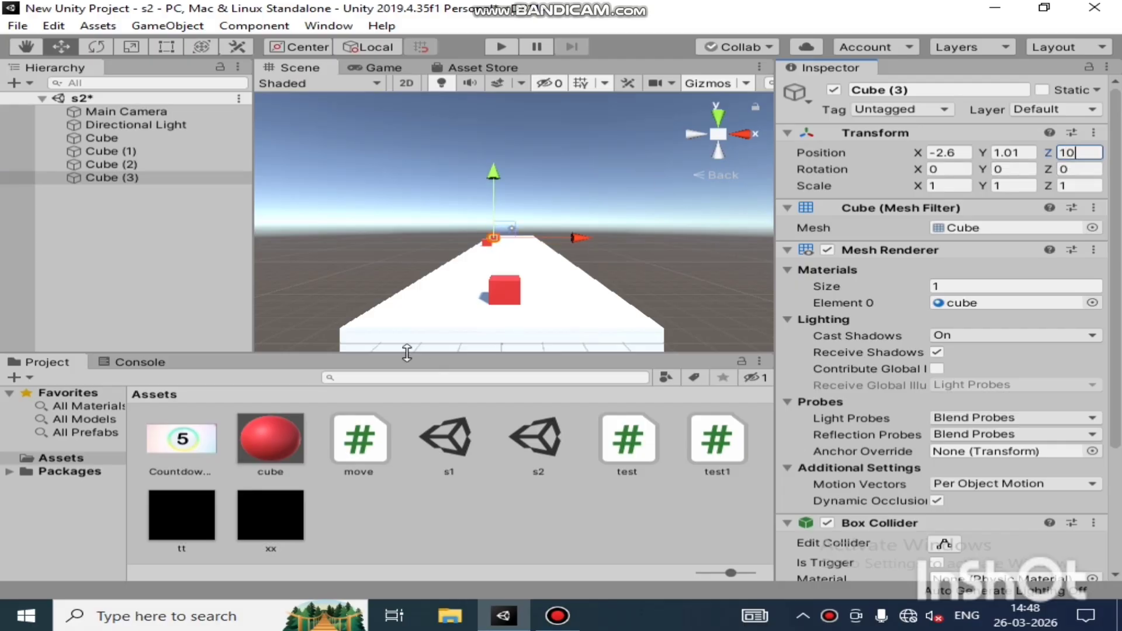
click(566, 241)
drag(565, 241, 583, 231)
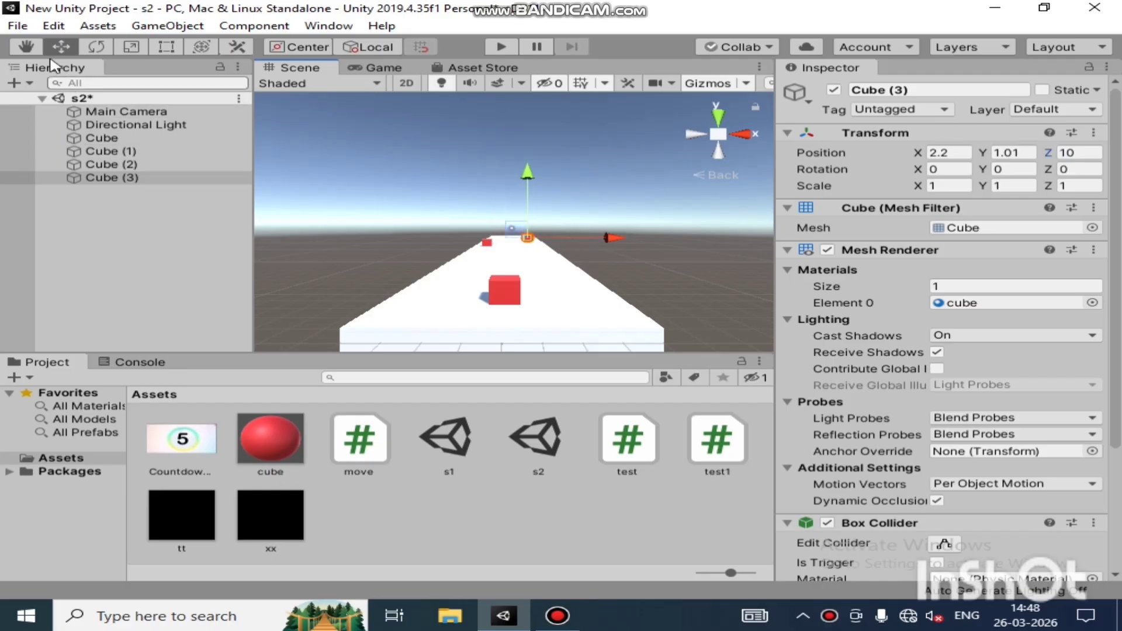
Examine the arrangement of the three red cubes along the length of the platform in the scene
scroll(429, 263, down, 3)
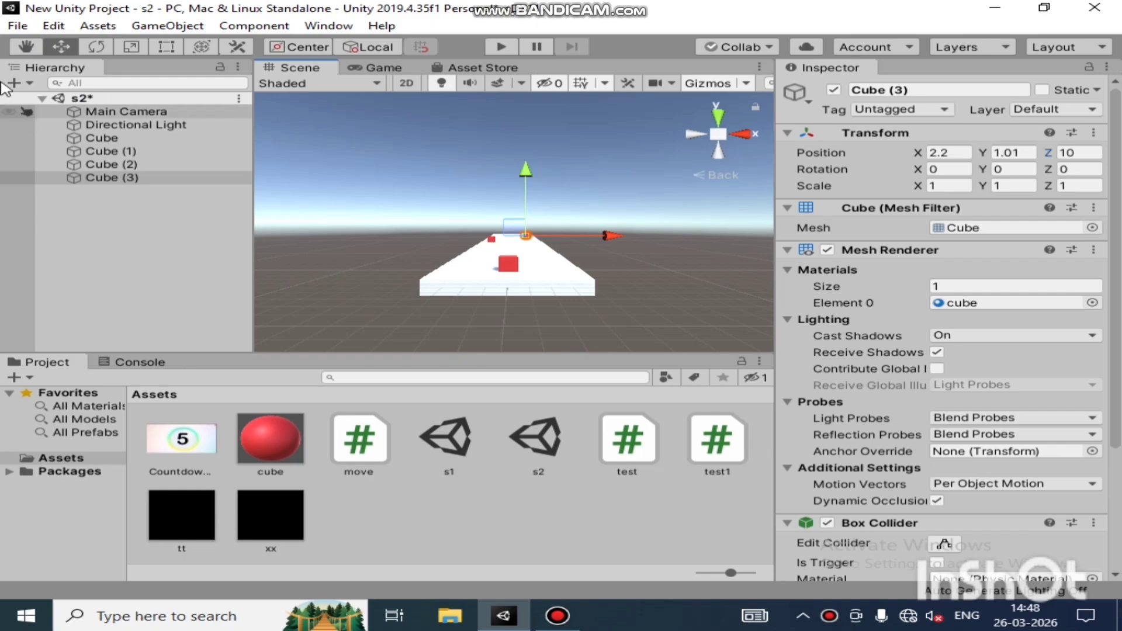
click(26, 46)
mouse_move(339, 305)
mouse_down()
mouse_move(318, 268)
mouse_move(334, 297)
mouse_up()
scroll(336, 302, up, 3)
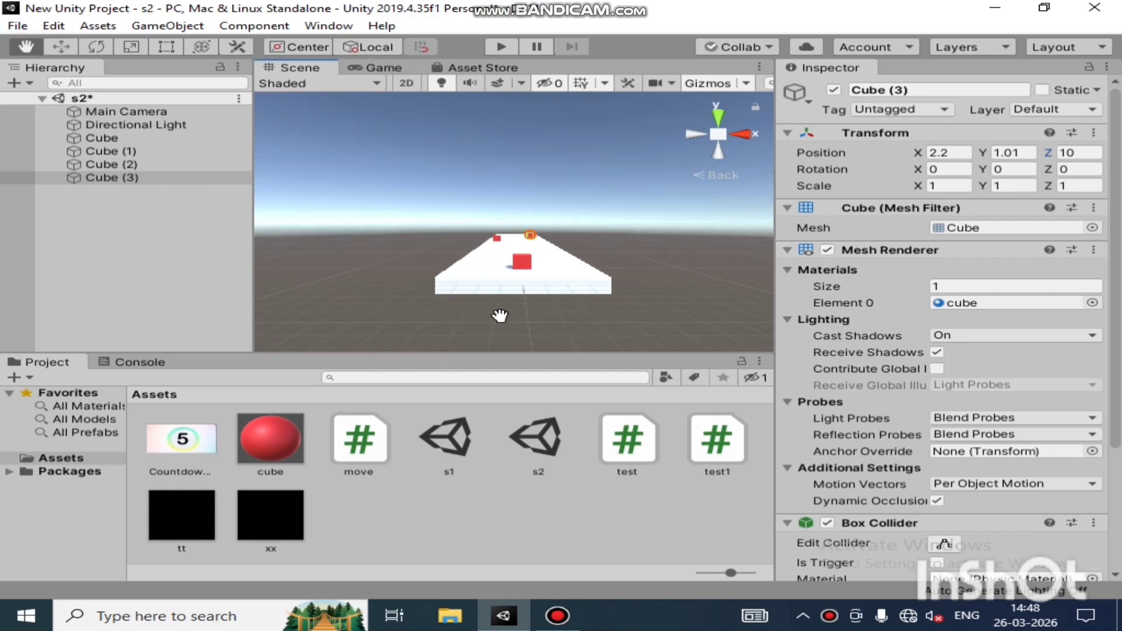
scroll(500, 314, up, 3)
scroll(500, 314, up, 5)
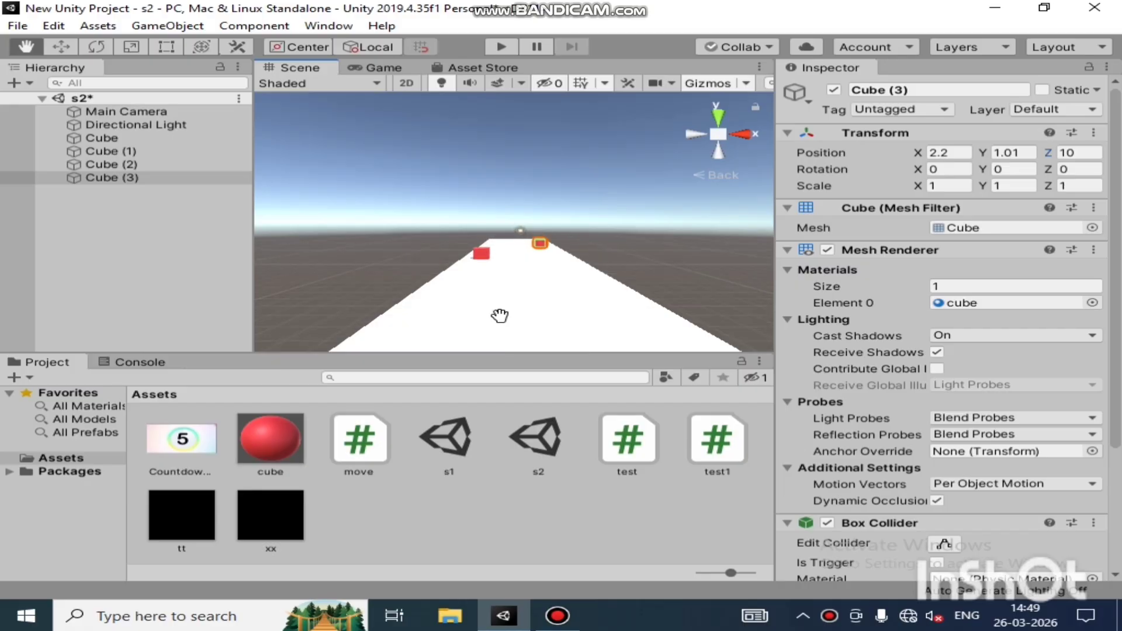
scroll(501, 315, up, 6)
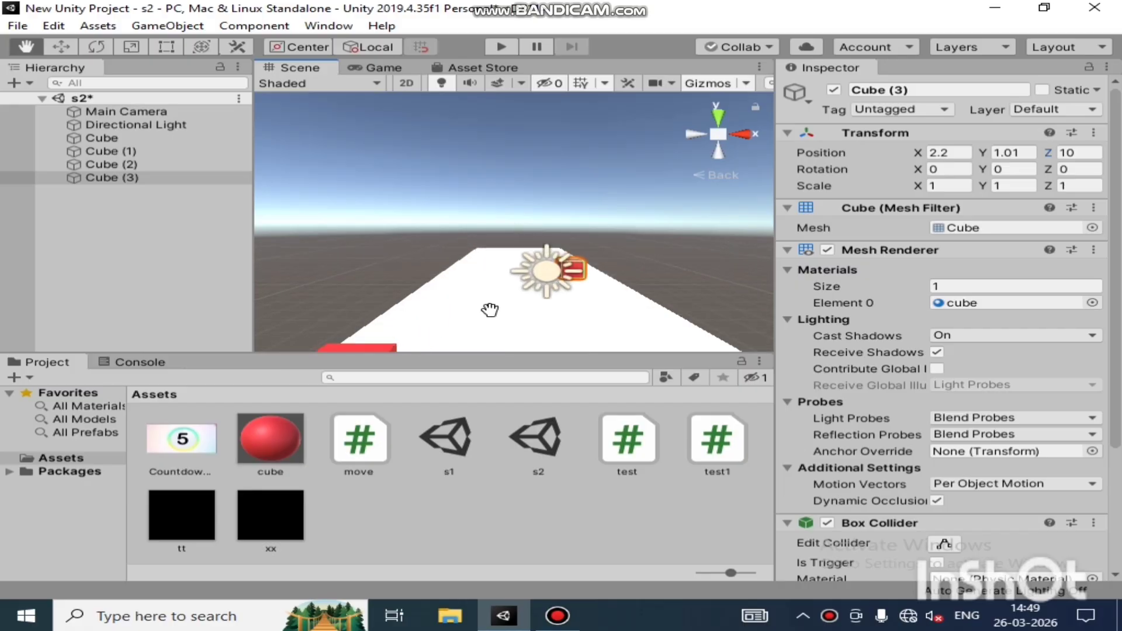
scroll(489, 309, up, 6)
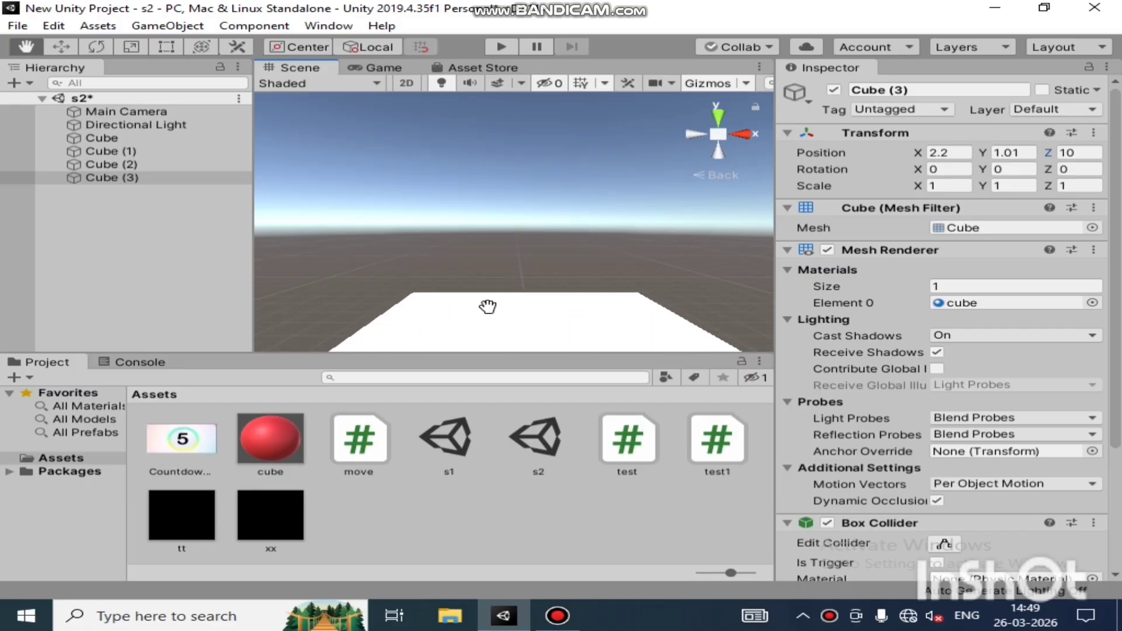
scroll(484, 306, down, 8)
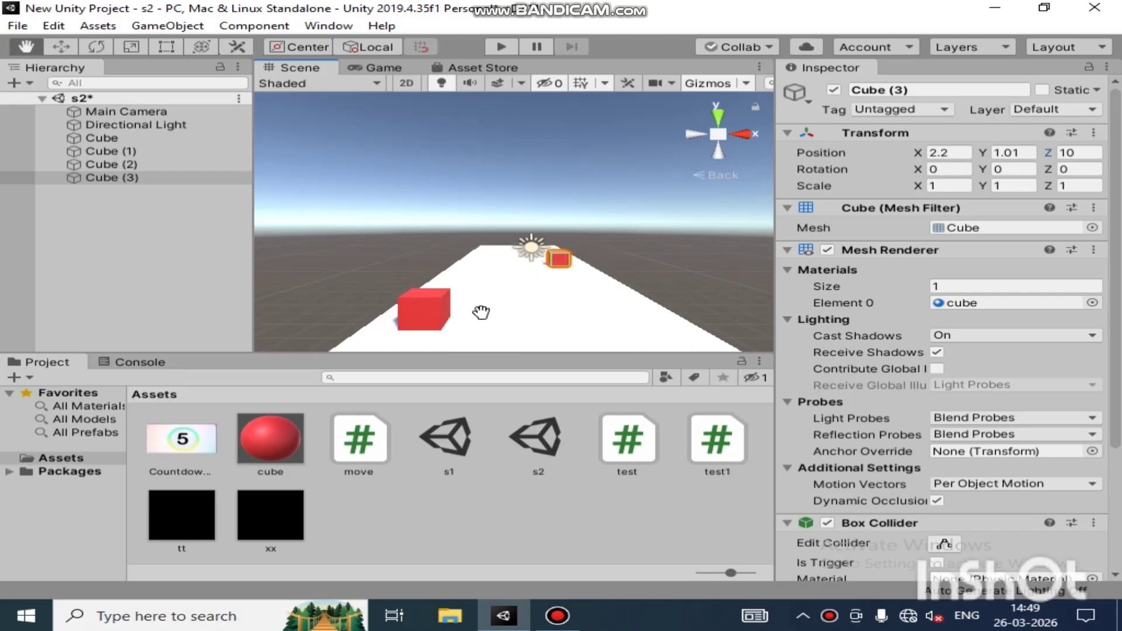
scroll(481, 313, down, 6)
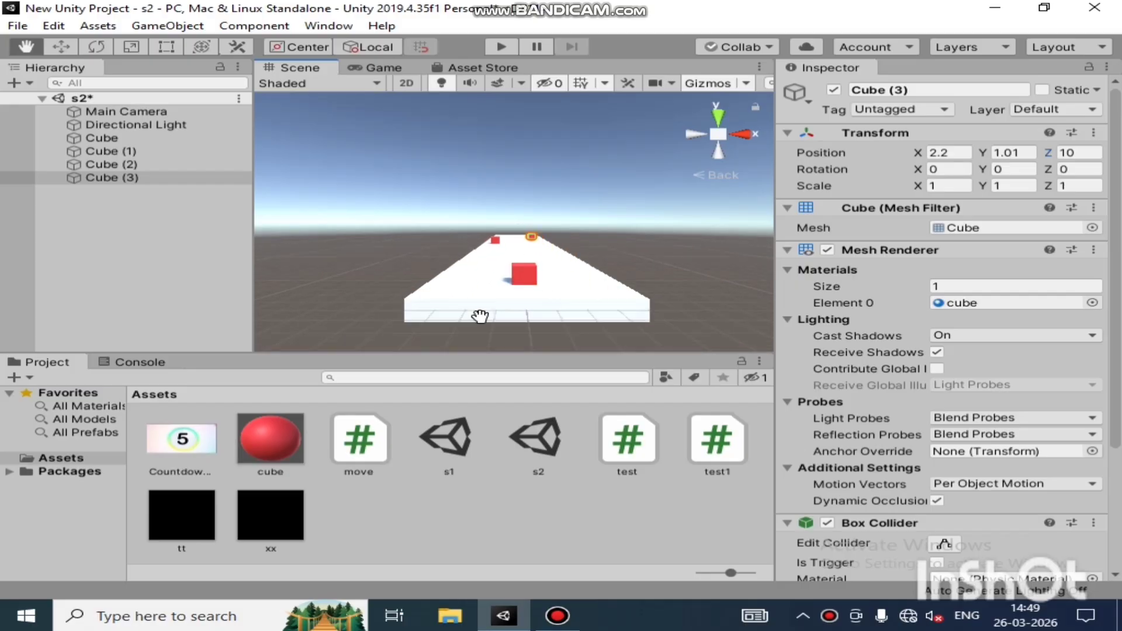
scroll(469, 315, down, 3)
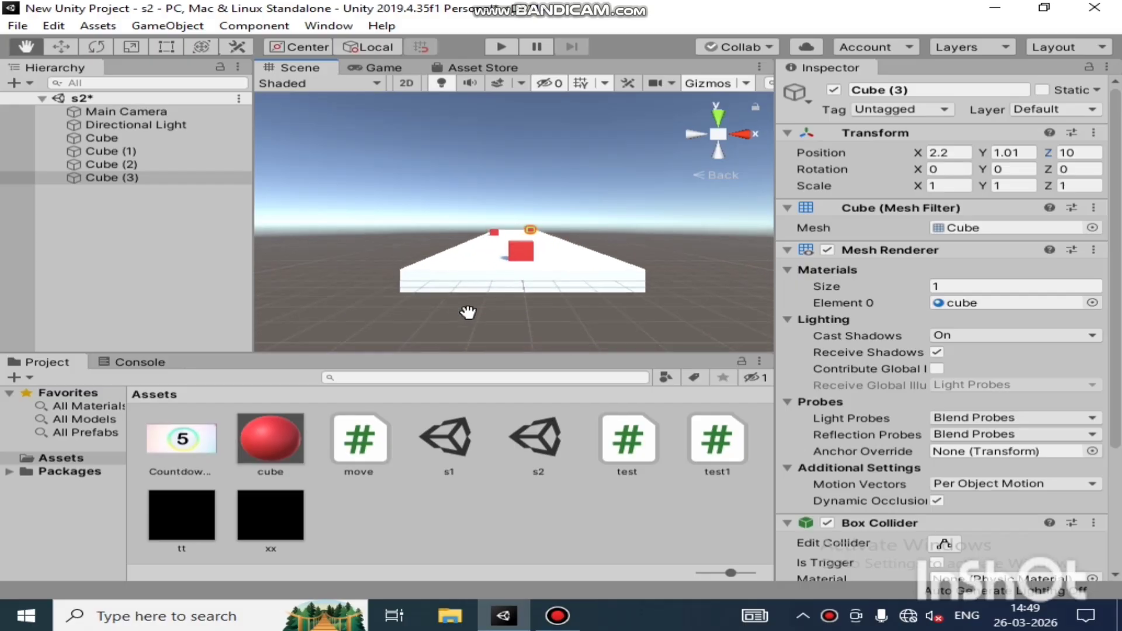
scroll(467, 312, up, 5)
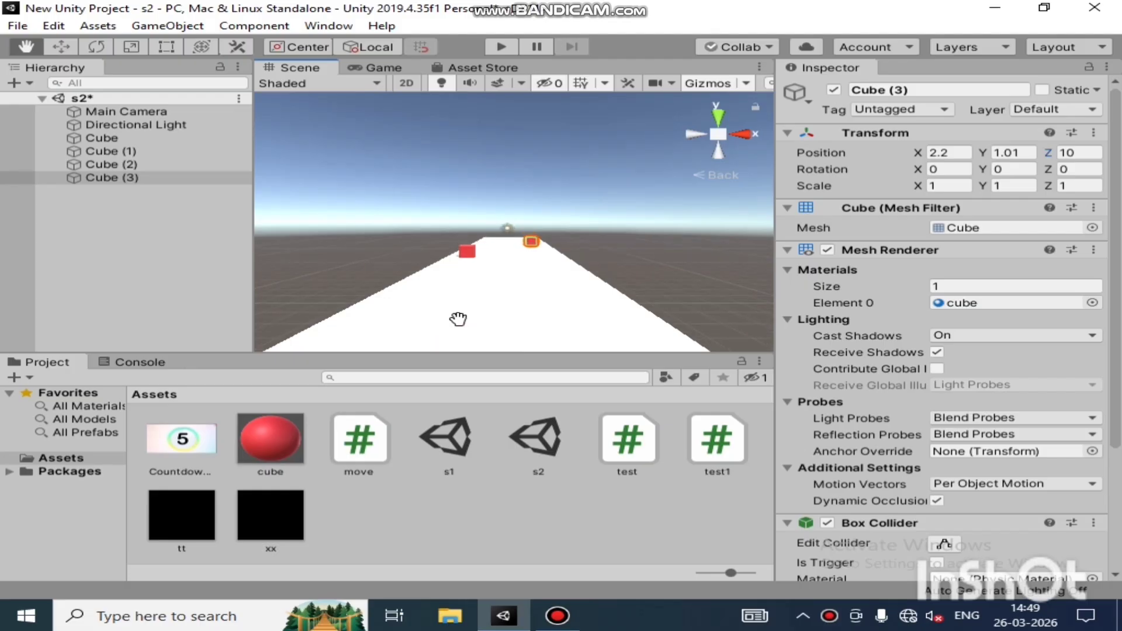
scroll(455, 316, up, 3)
scroll(454, 316, down, 3)
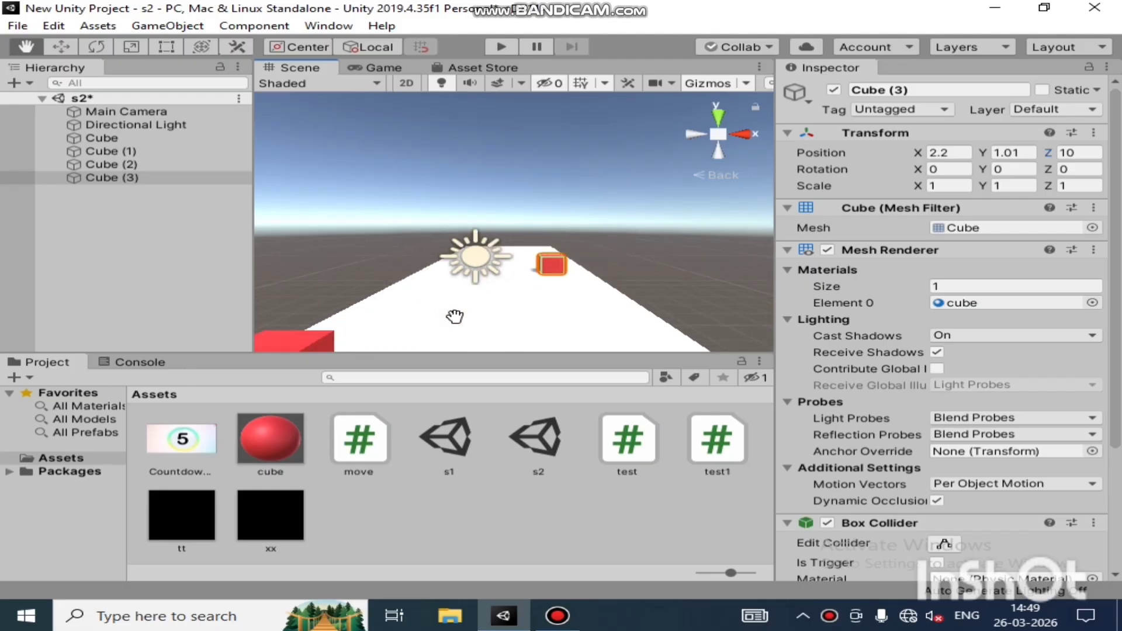
scroll(455, 318, down, 5)
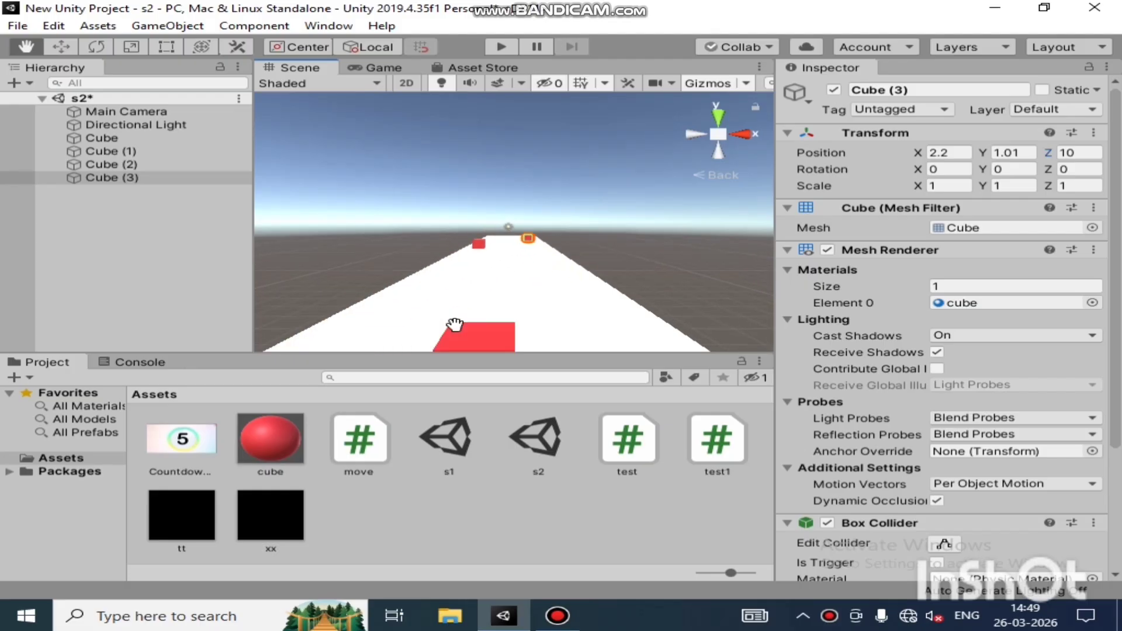
scroll(454, 325, down, 3)
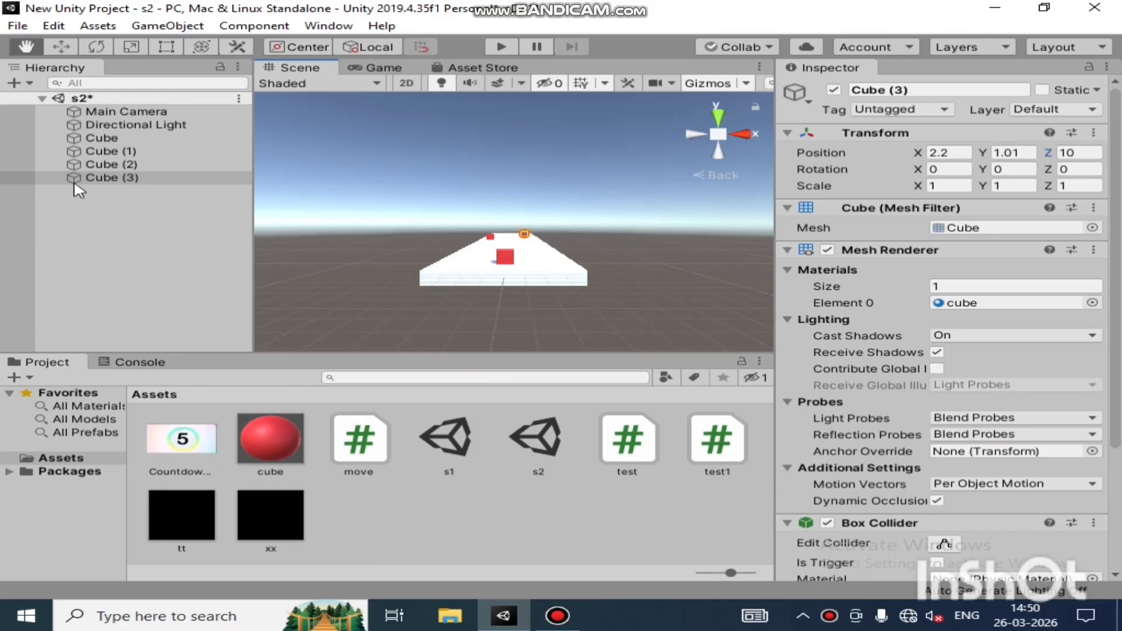
Rename the platform object from Cube to Plane
click(101, 137)
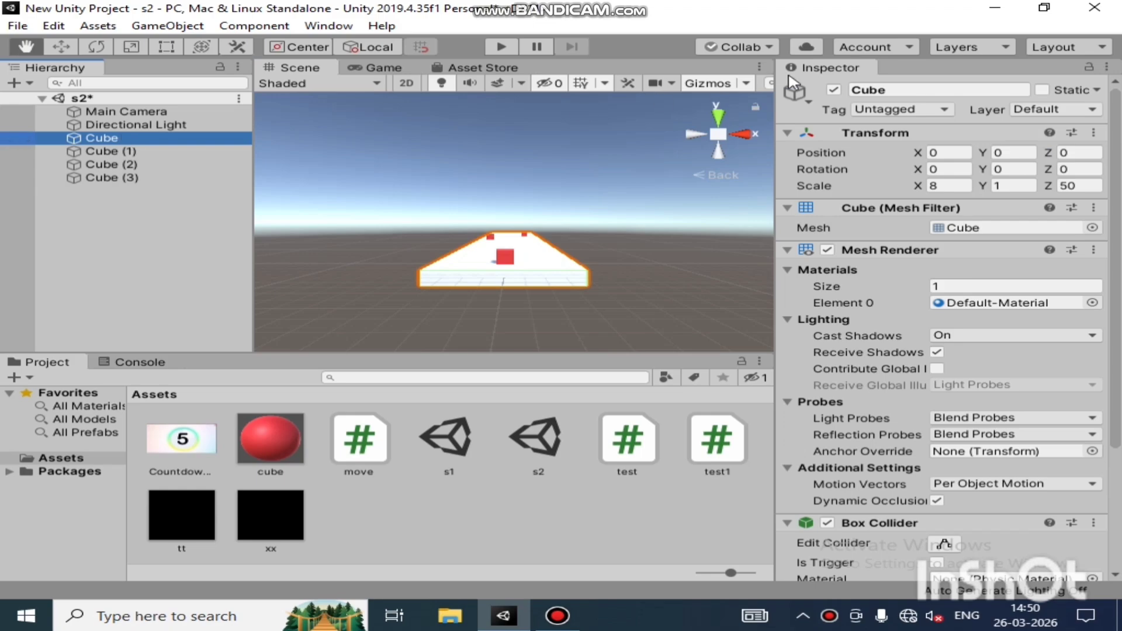
click(896, 92)
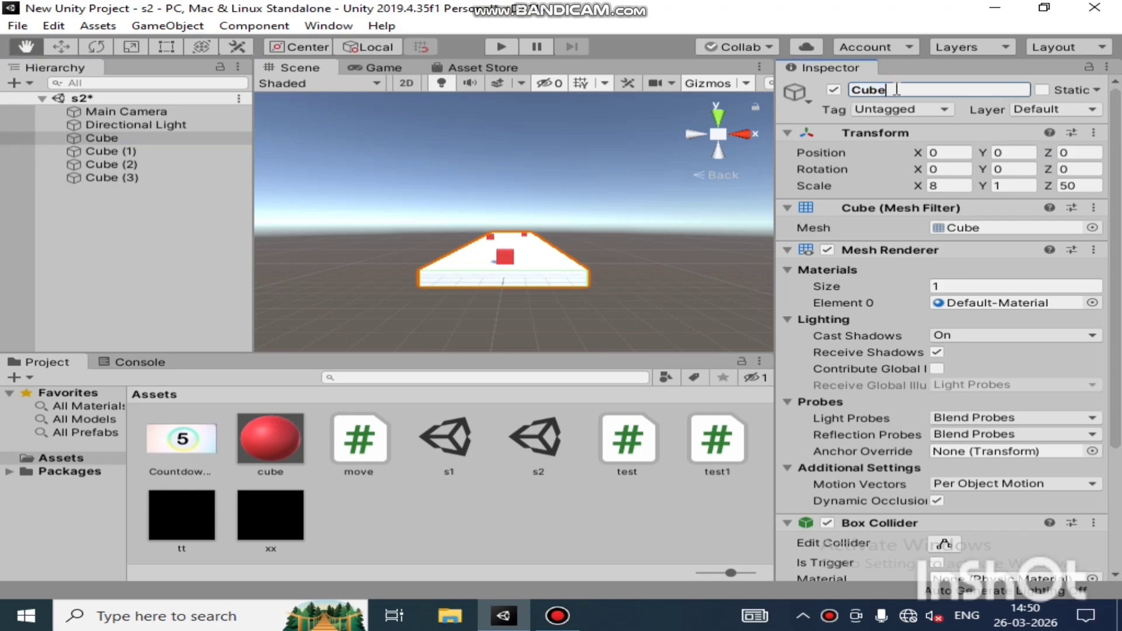
double_click(897, 90)
text(Plane)
key(Return)
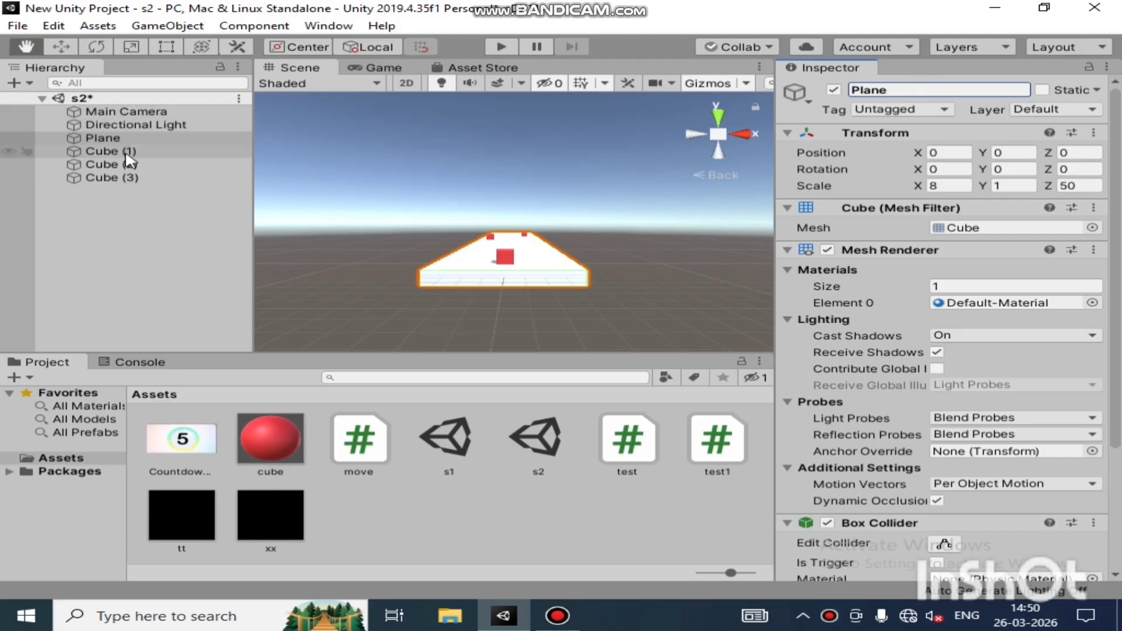
click(126, 155)
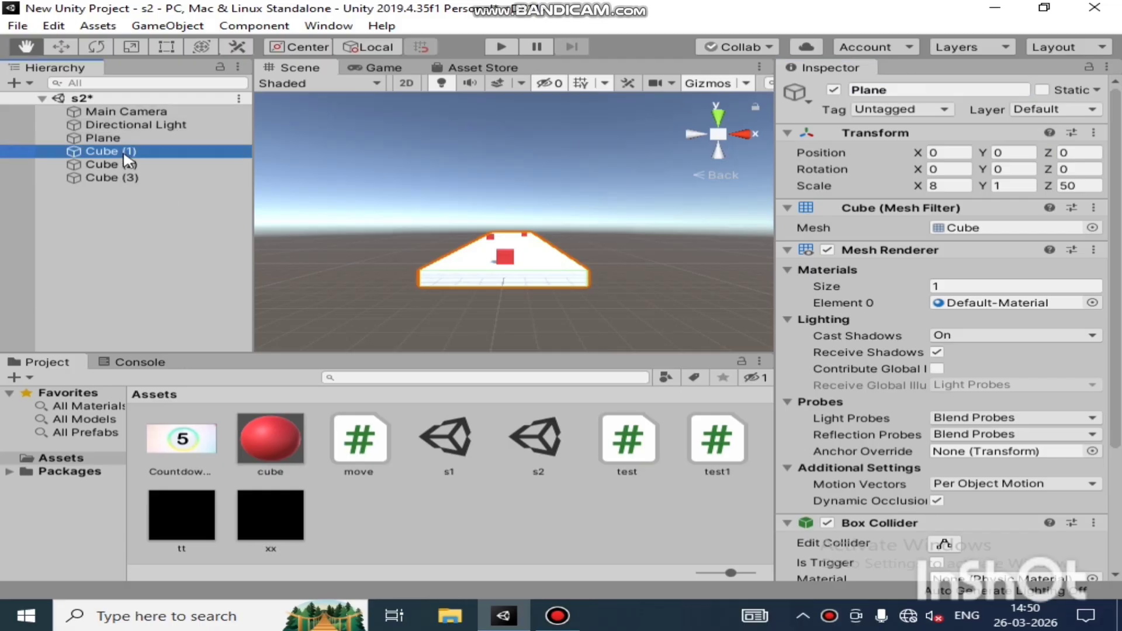
click(155, 166)
click(162, 179)
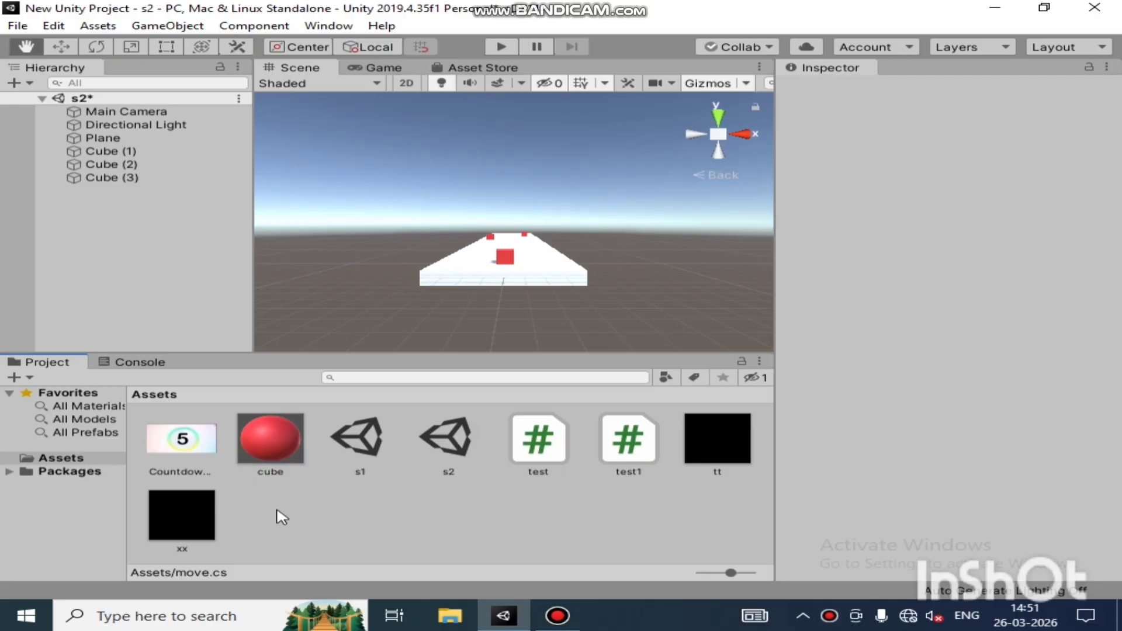
Create a C# script named move in the Assets folder and open it in Visual Studio Code
right_click(301, 530)
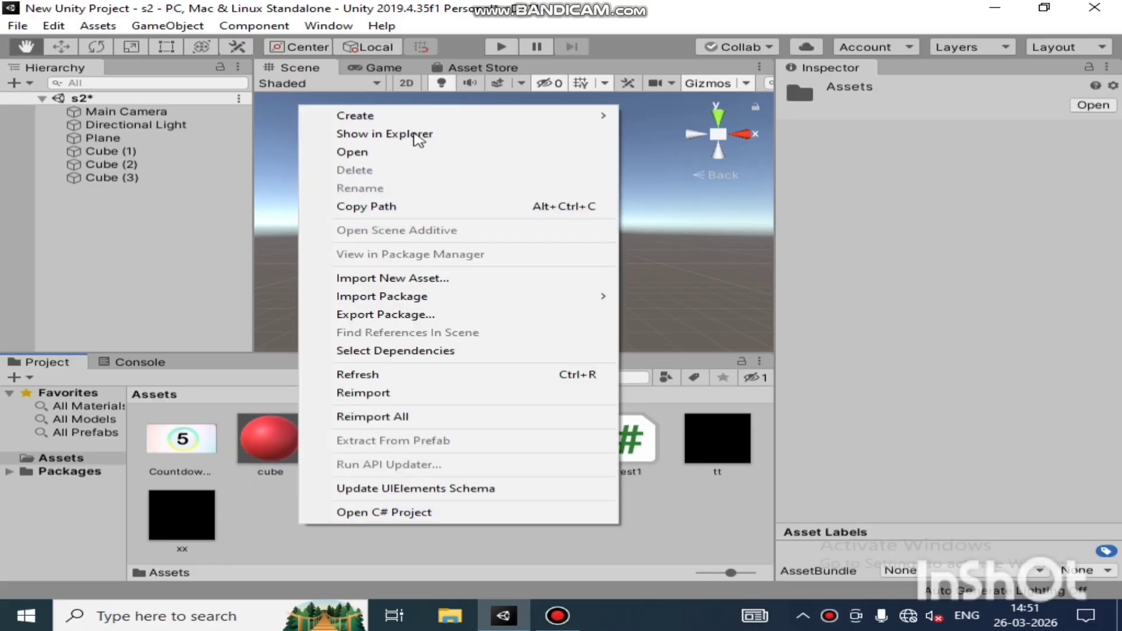
mouse_move(416, 115)
click(678, 65)
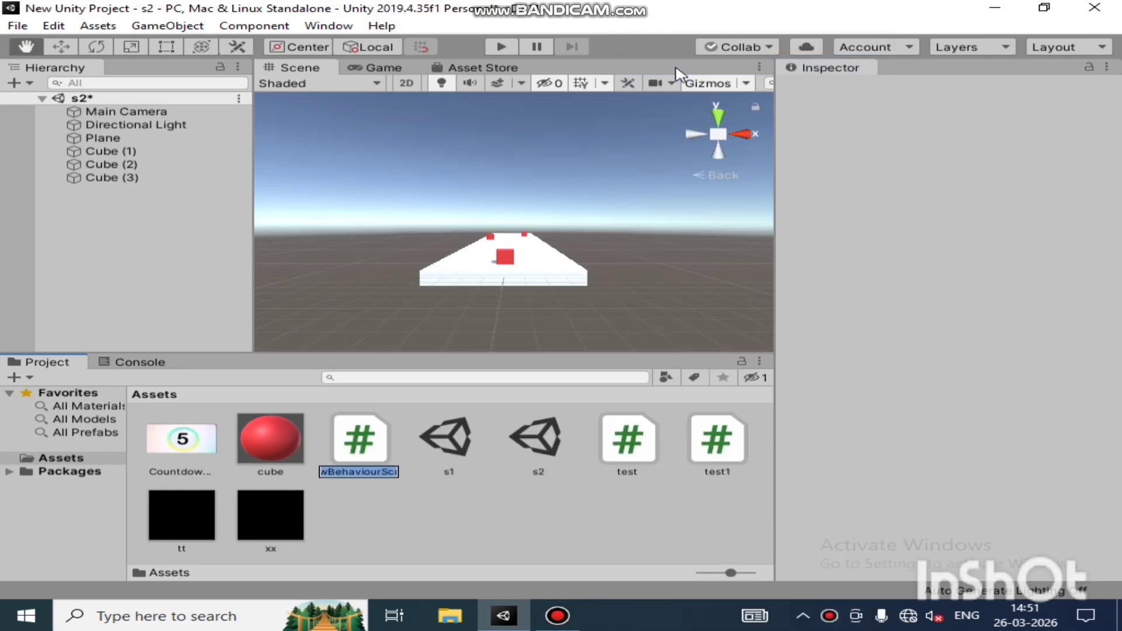
key(BackSpace)
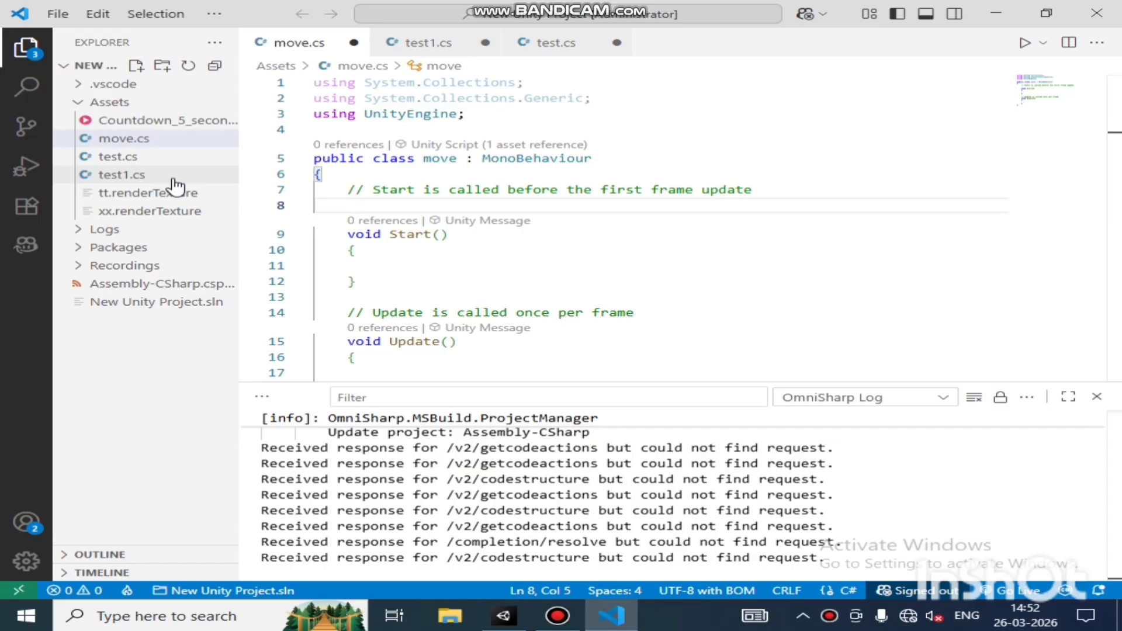
Declare a Transform field named transform above the Start() method of the move class
text(Tra)
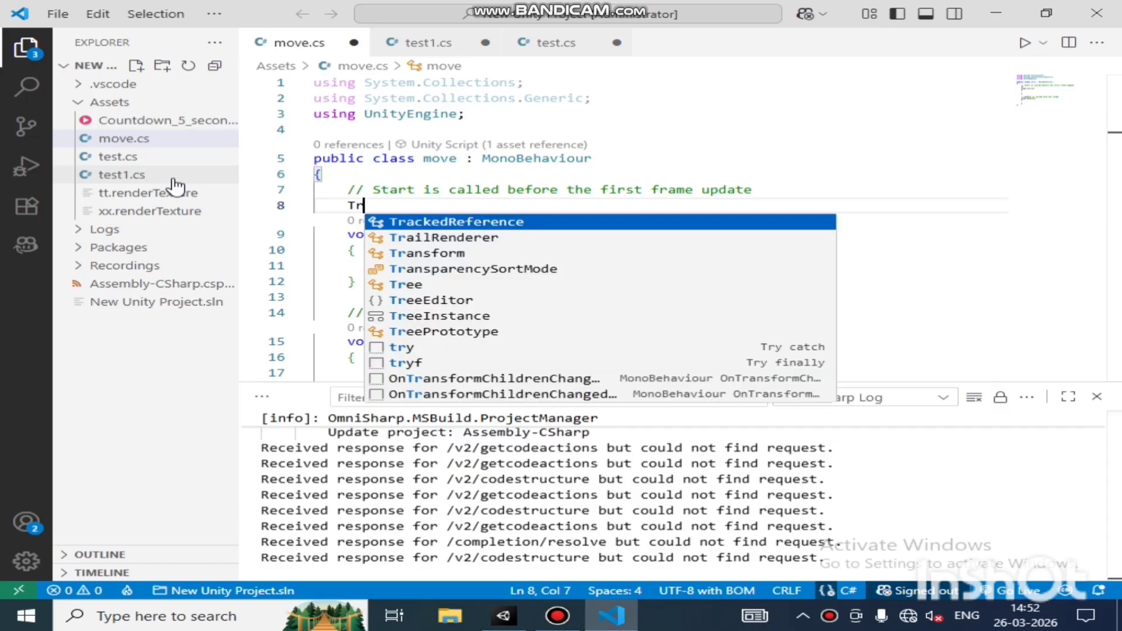
key(Down)
key(Down)
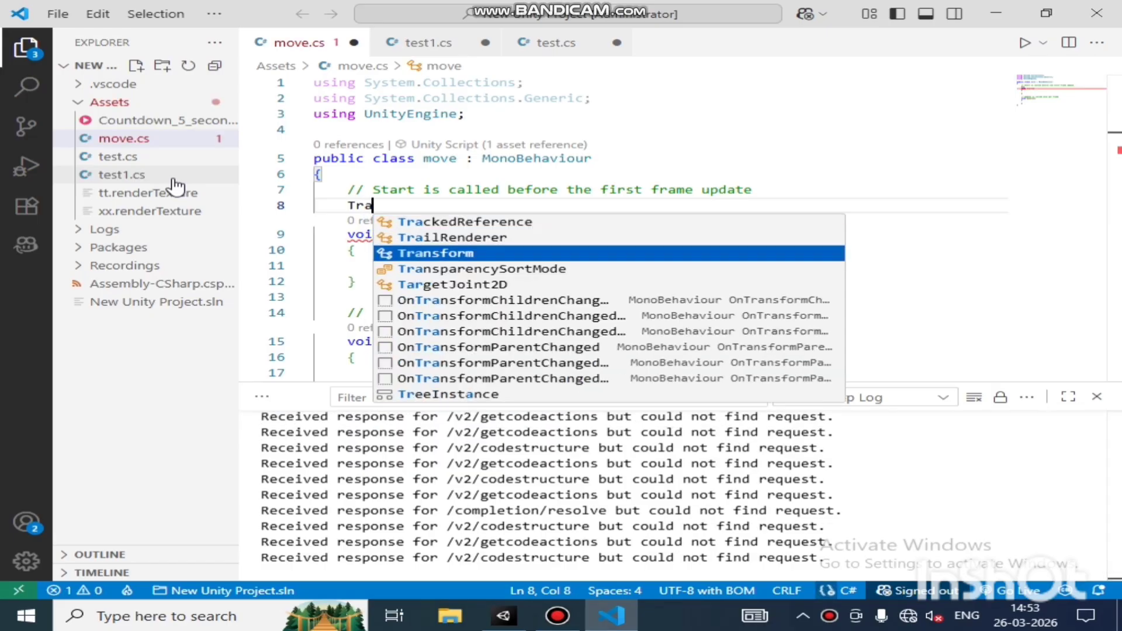
key(Return)
text(tr)
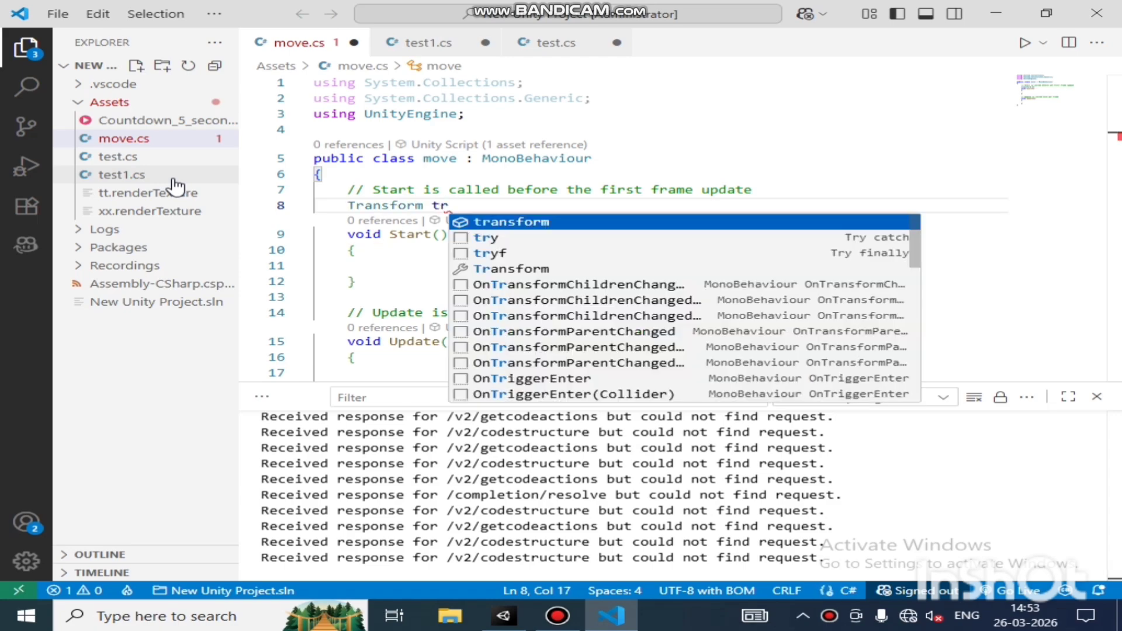
key(Return)
text(;)
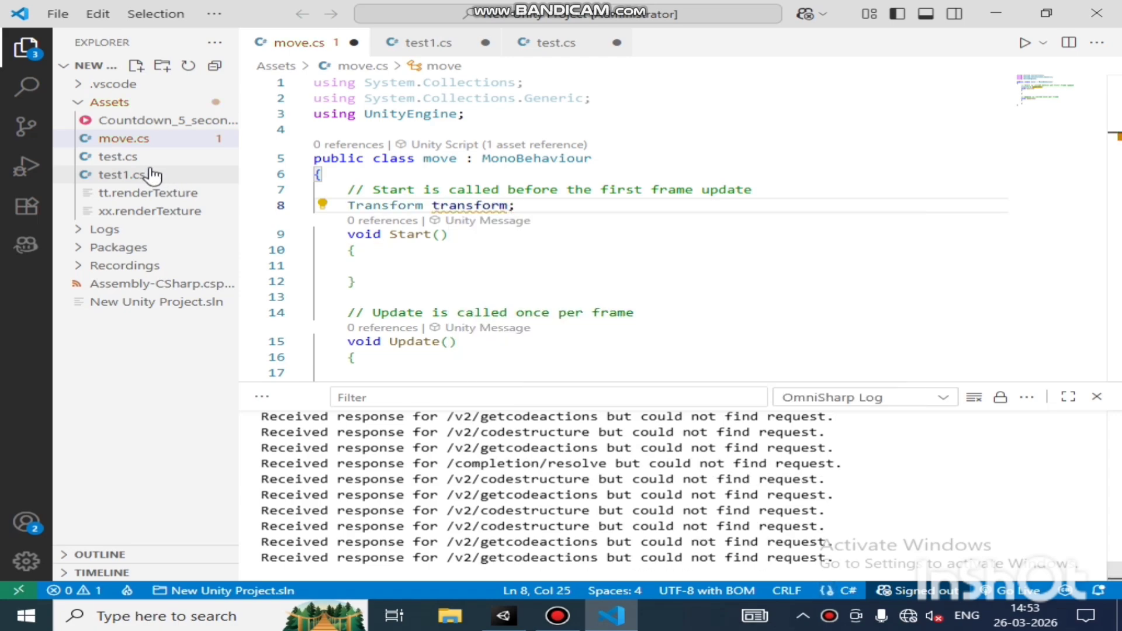
Shorten the name of the Transform field to tr
key(Left)
key(BackSpace)
key(BackSpace)
key(BackSpace)
key(BackSpace)
key(BackSpace)
key(BackSpace)
key(BackSpace)
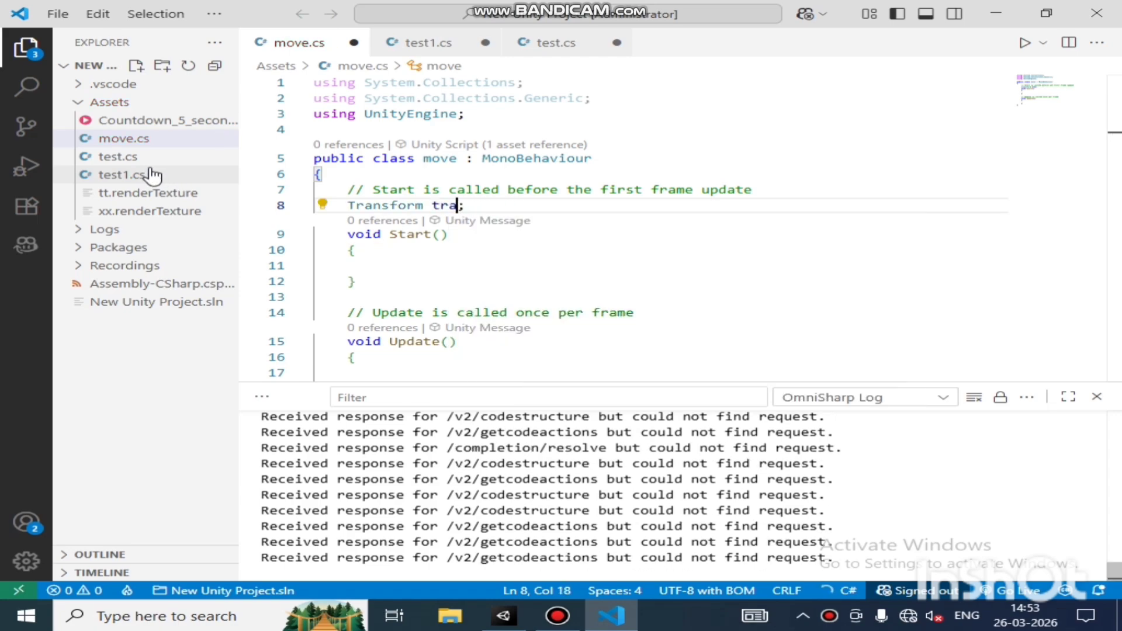
Declare a public float field named speed on a new line below the Transform field
key(Return)
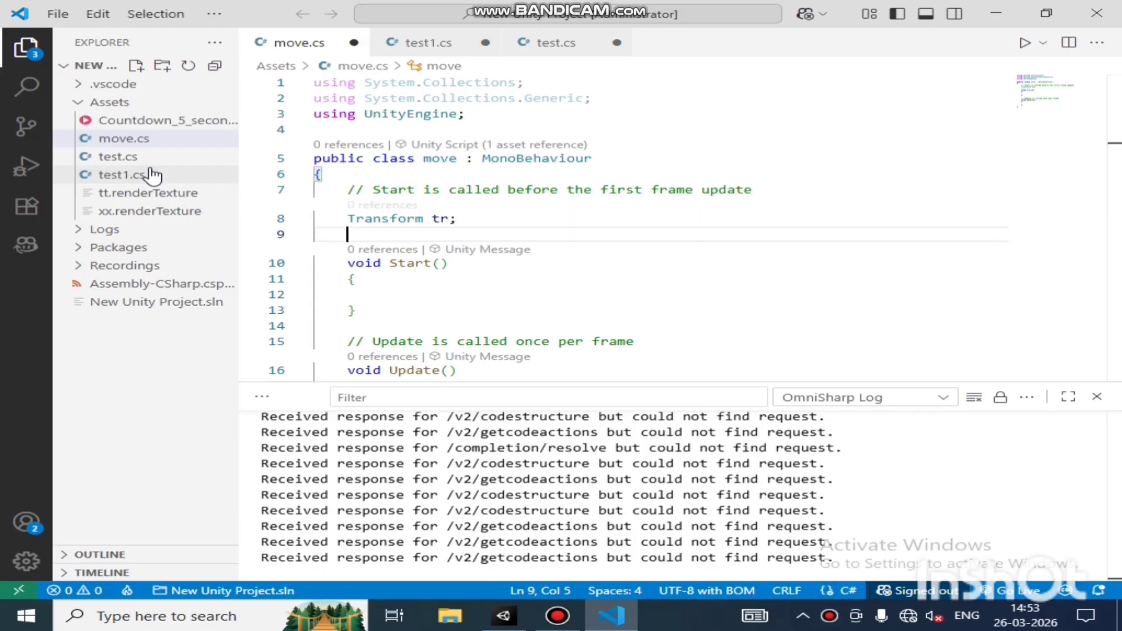
text(public )
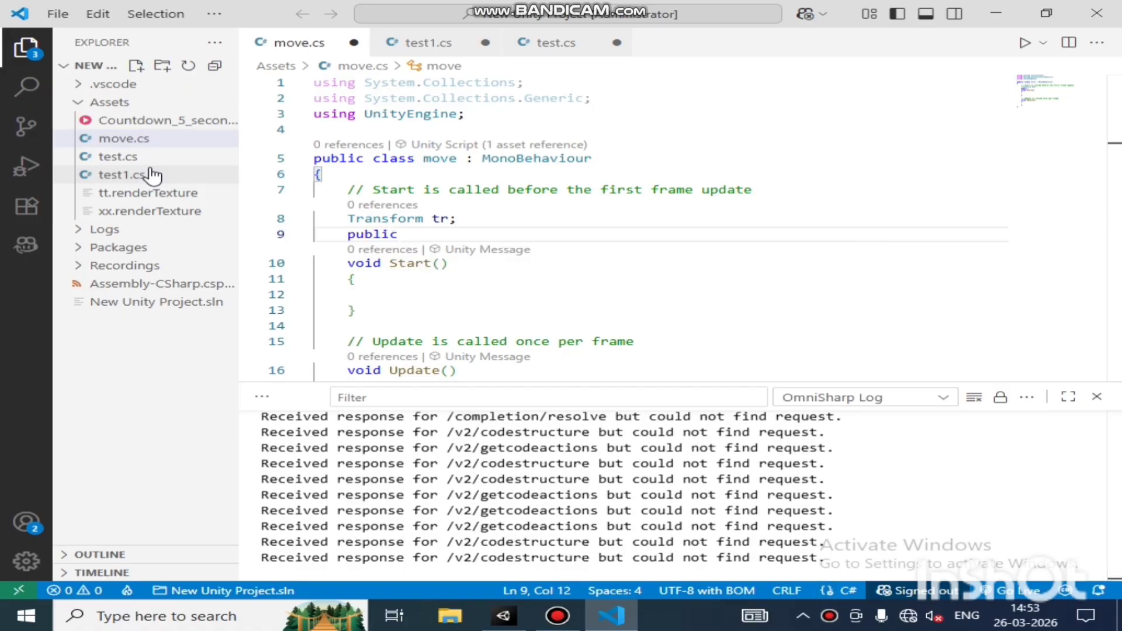
text(float)
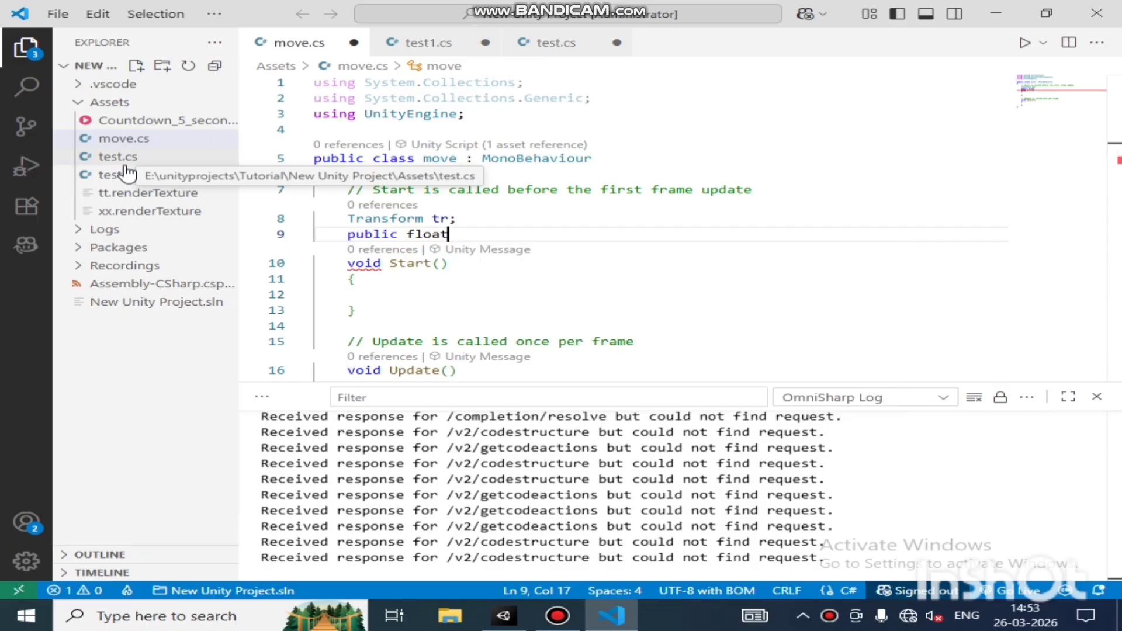
text( sp)
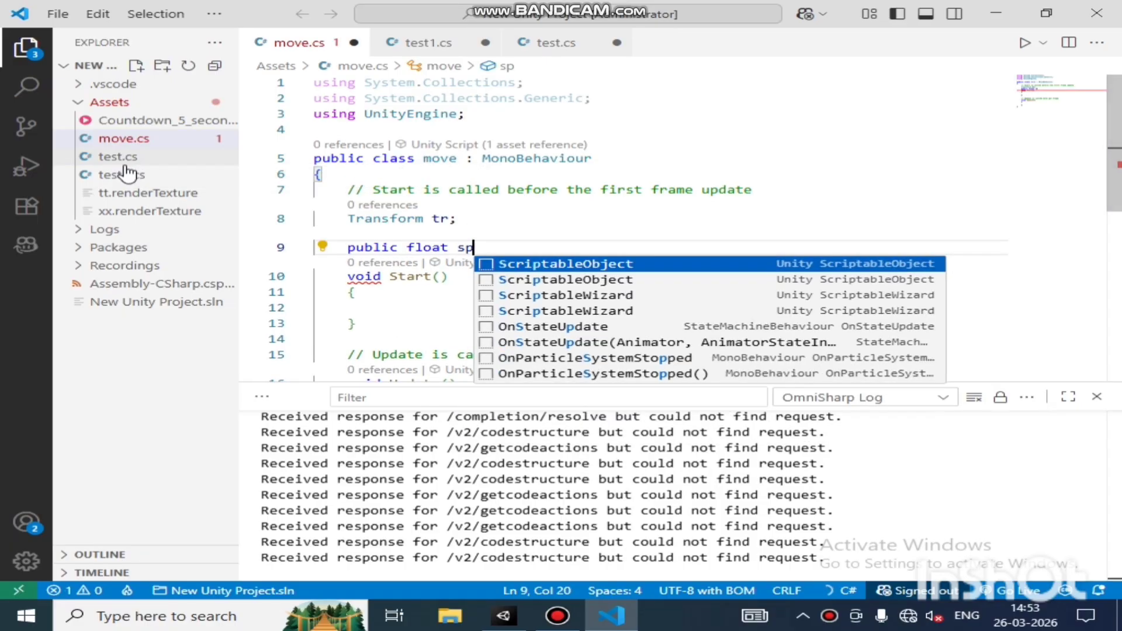
text(eed;)
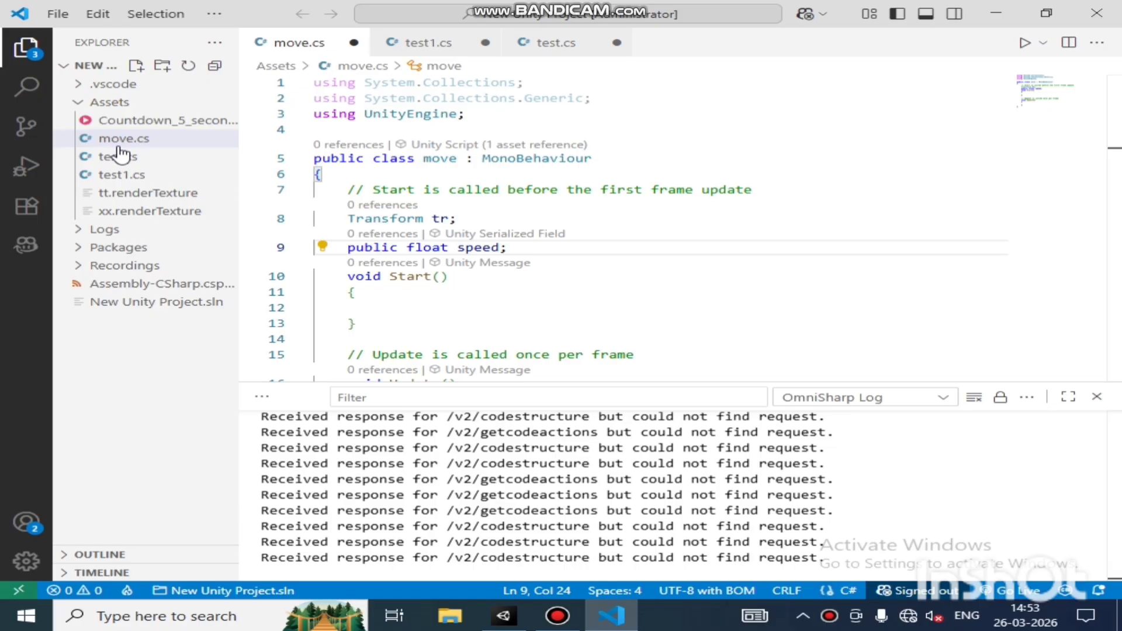
Inside Start(), assign the Transform component to the field with tr=GetComponent<Transform>();
key(Down)
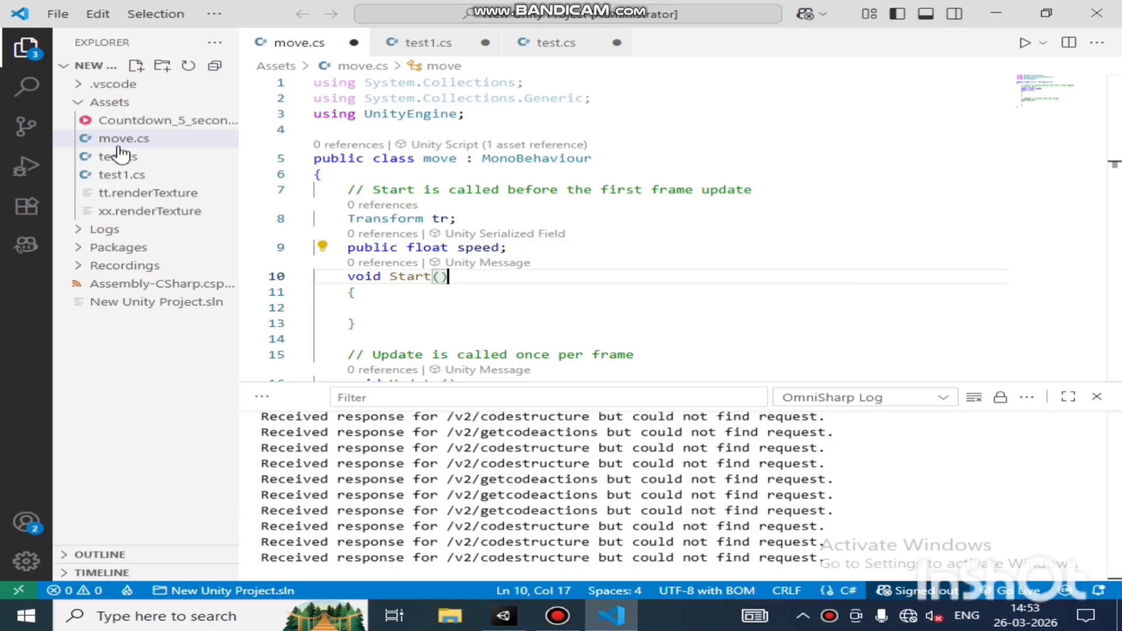
key(Down)
key(Return)
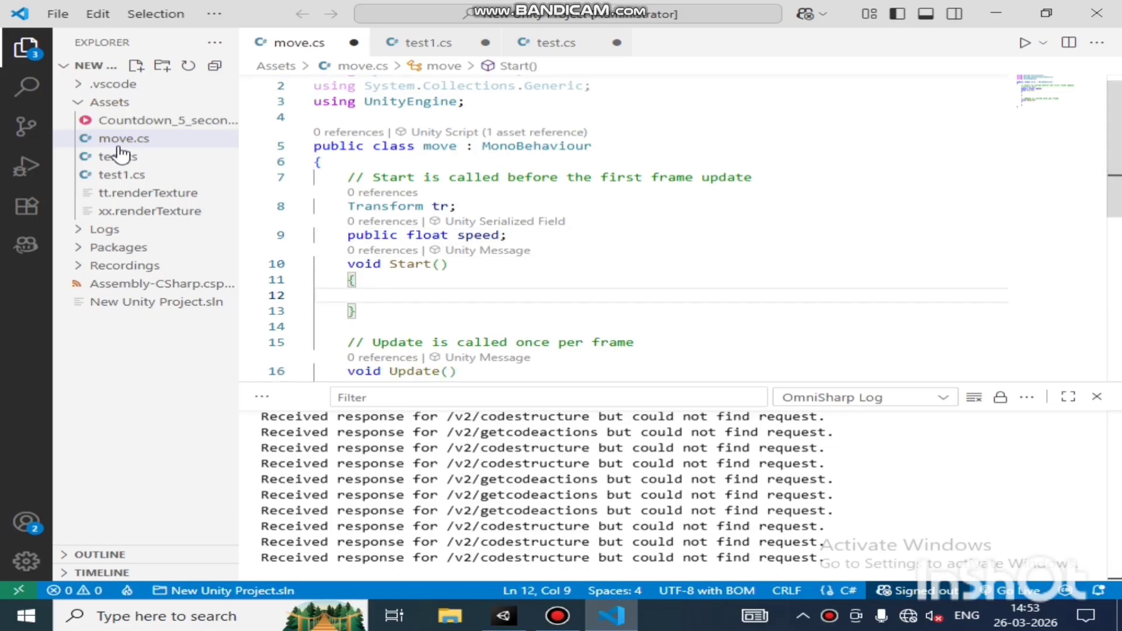
text(tr=)
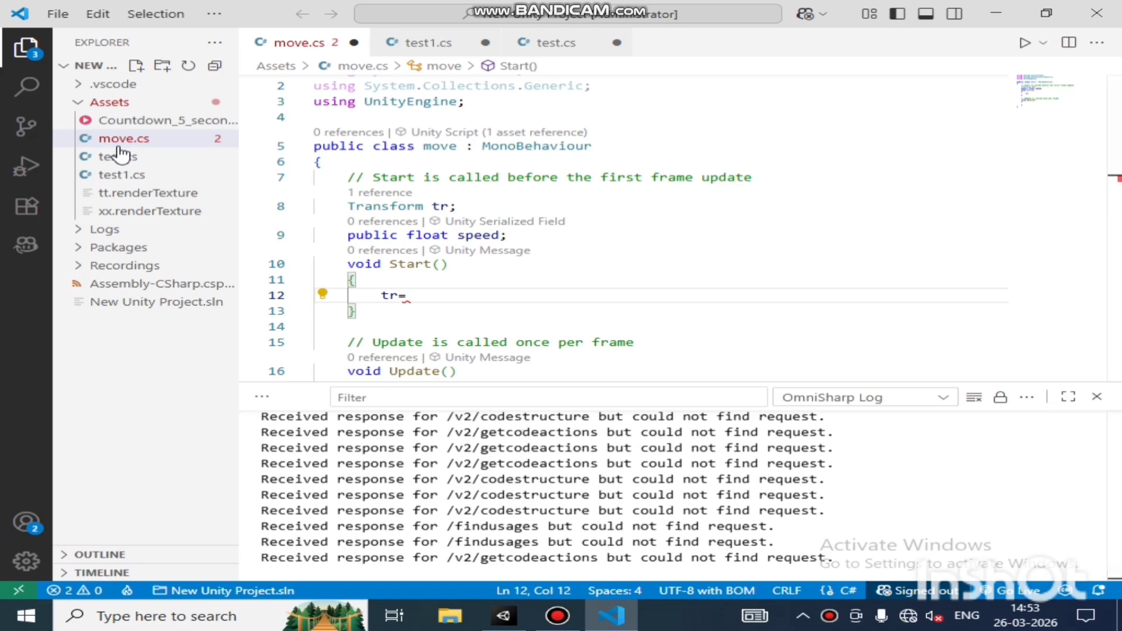
text(ge)
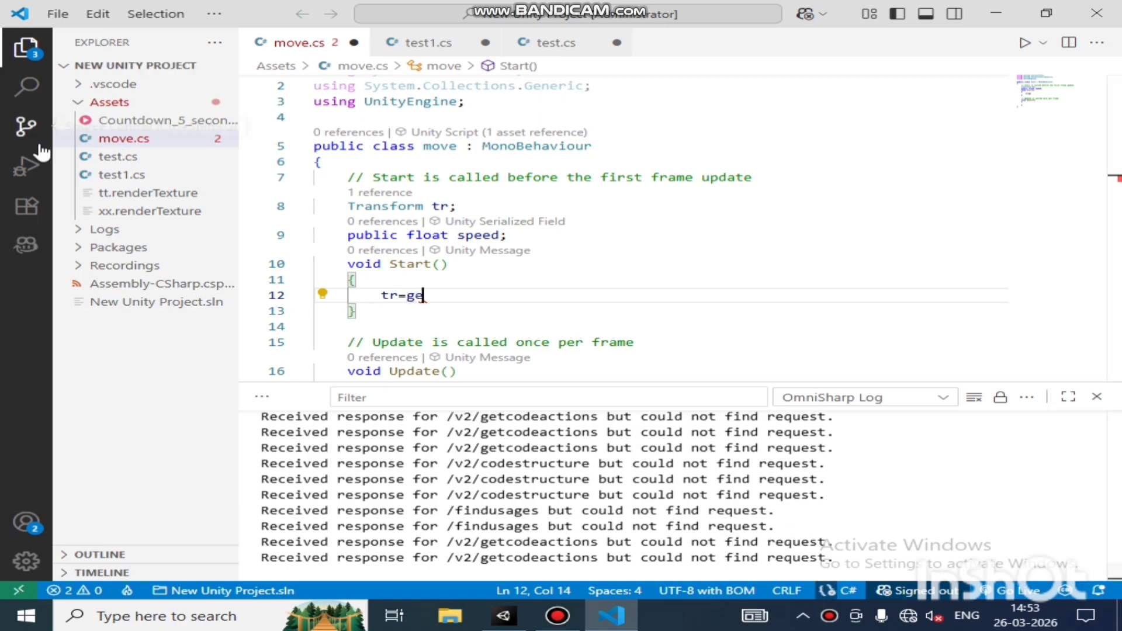
text(tComponent)
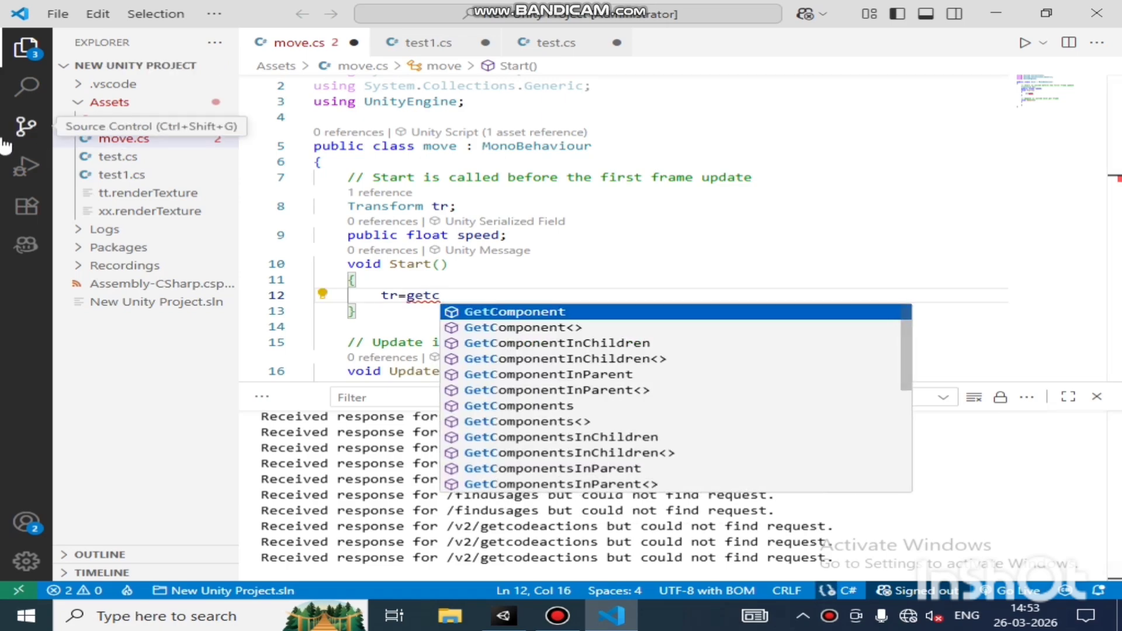
key(Return)
text(<)
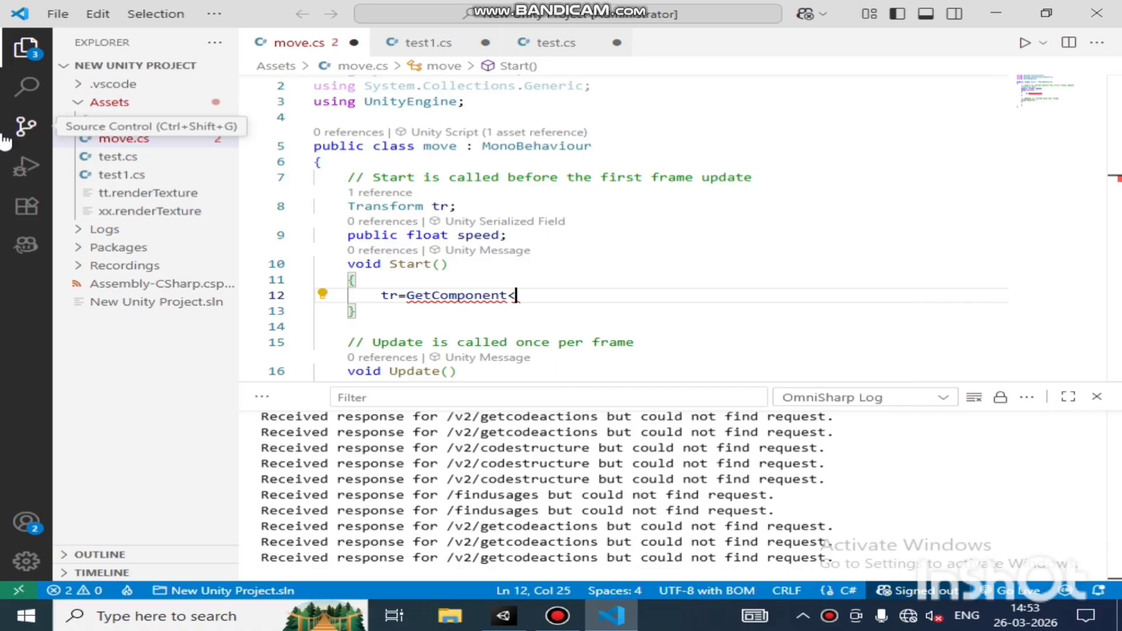
text(tran)
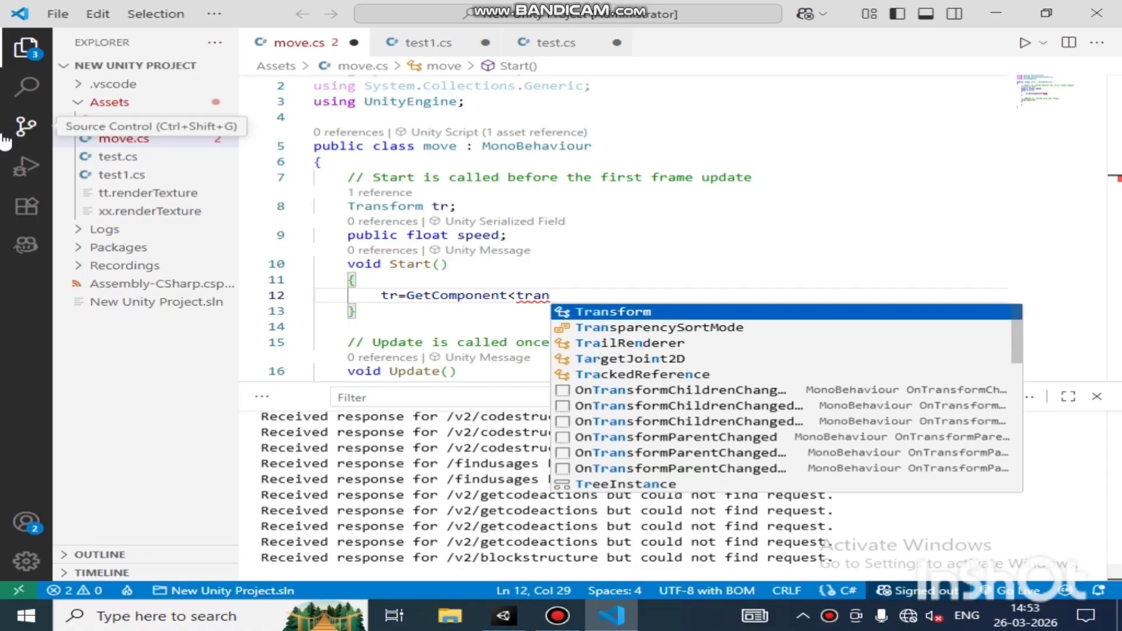
key(Return)
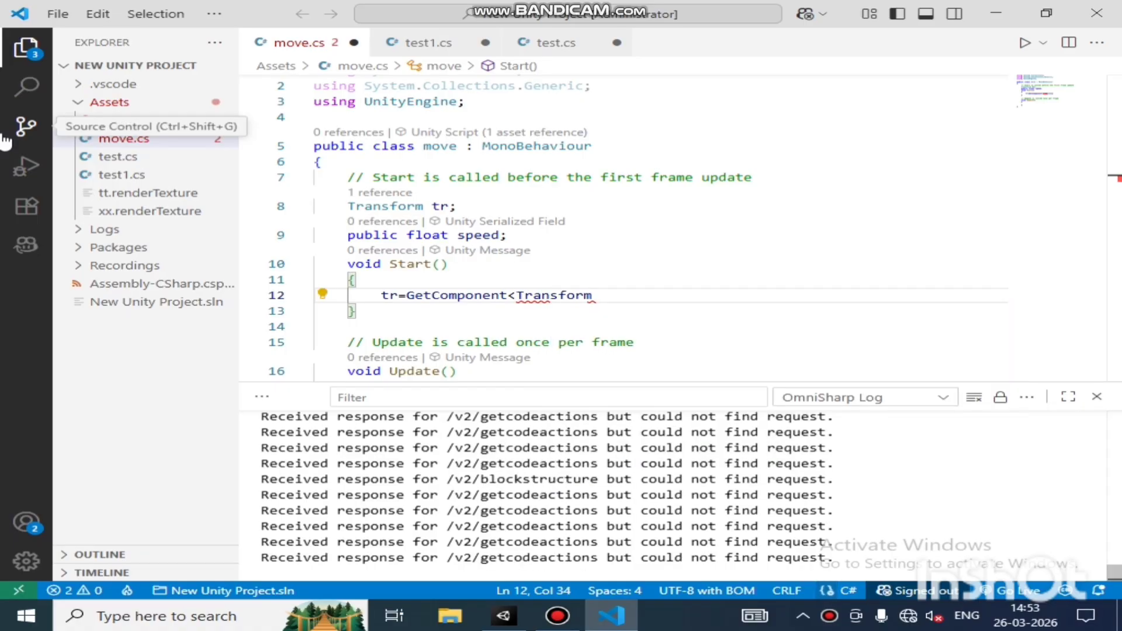
text(>())
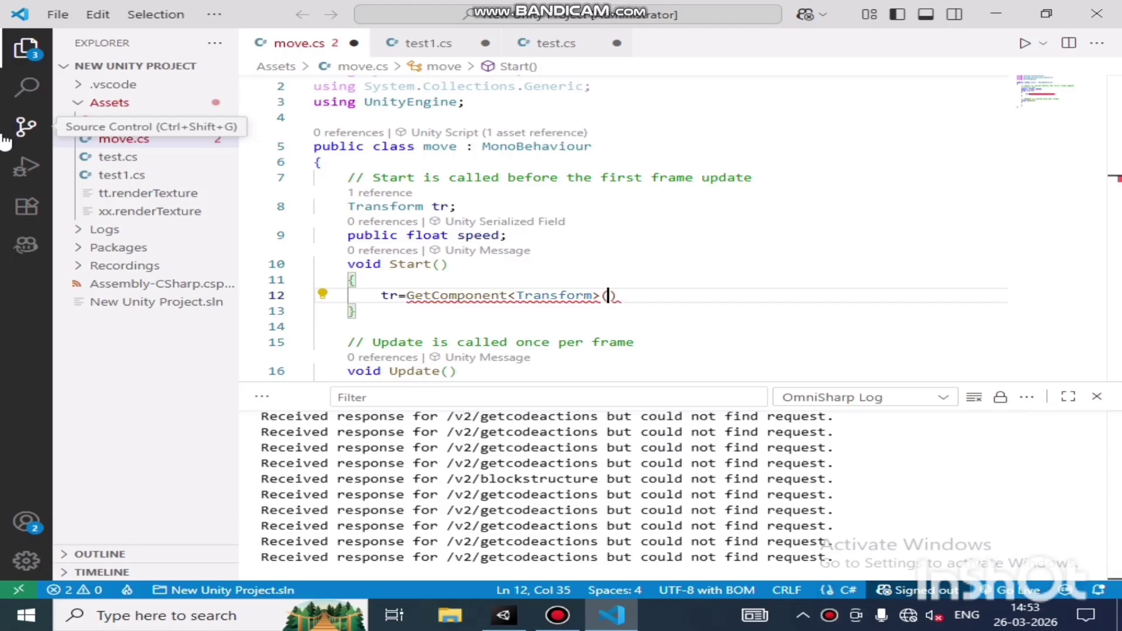
text(;)
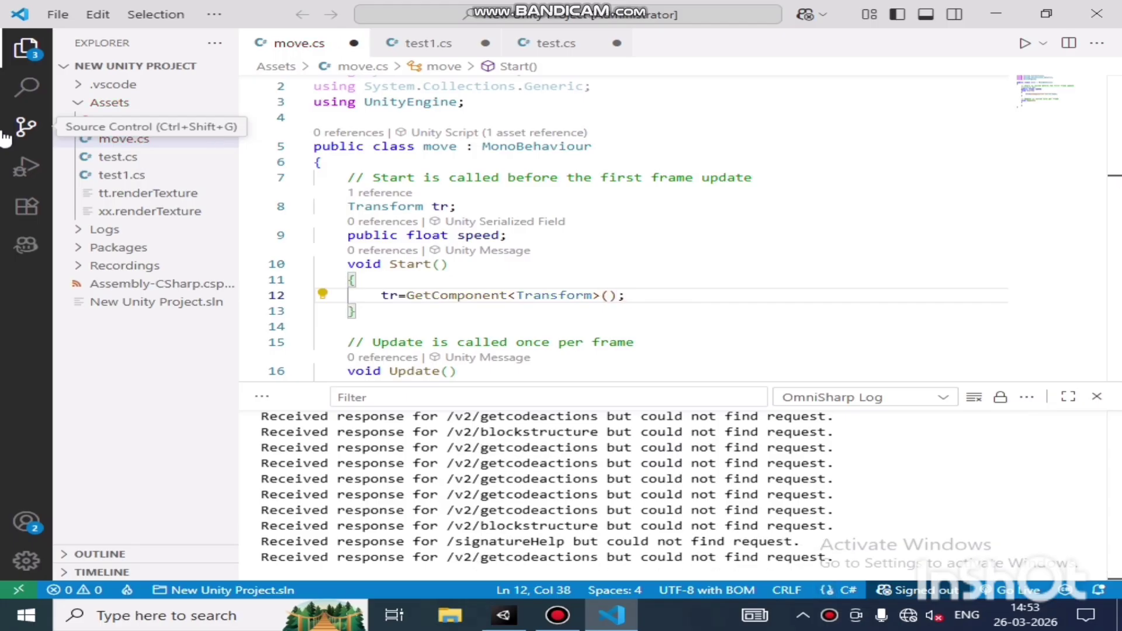
Begin a statement inside Update() that calls the Translate method on tr
key(Down)
key(Down)
key(Down)
key(Down)
key(Down)
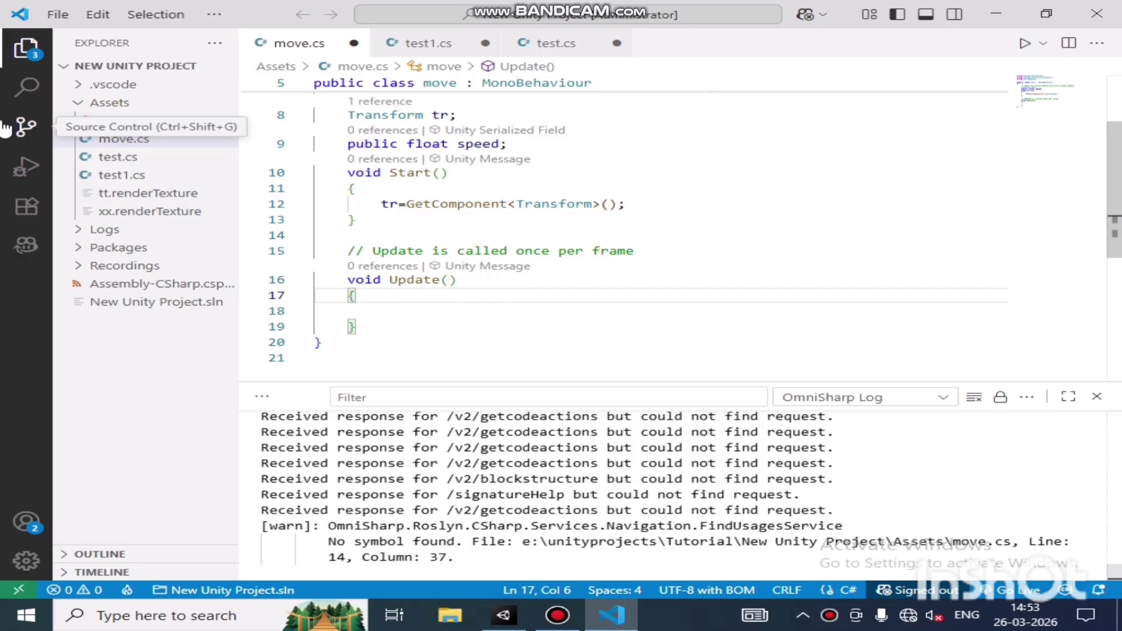
key(Return)
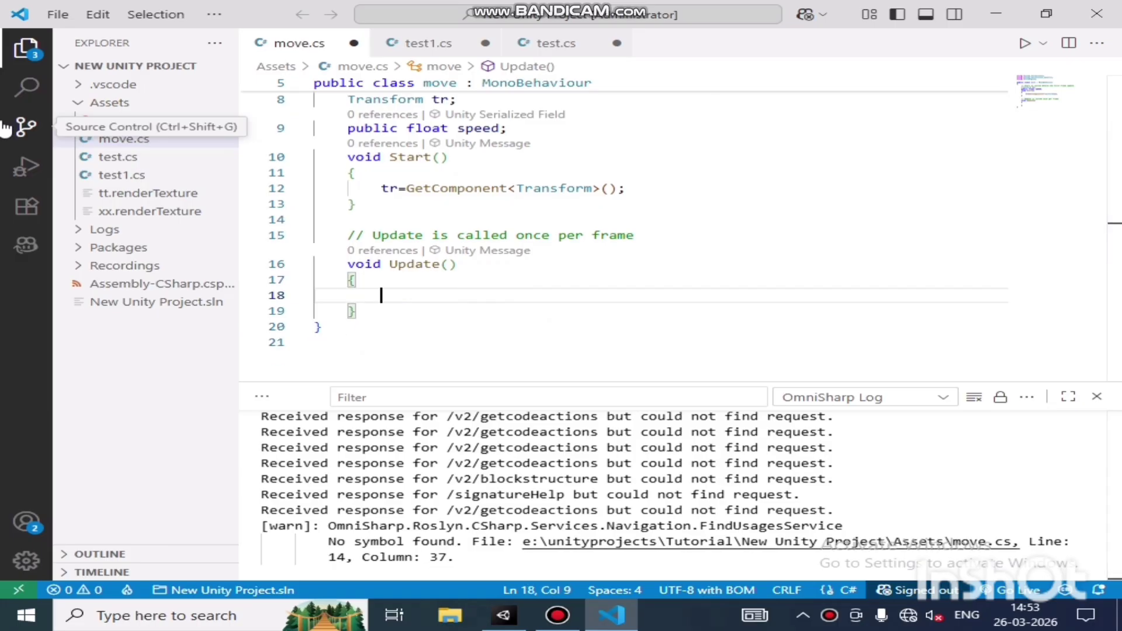
text(tr.)
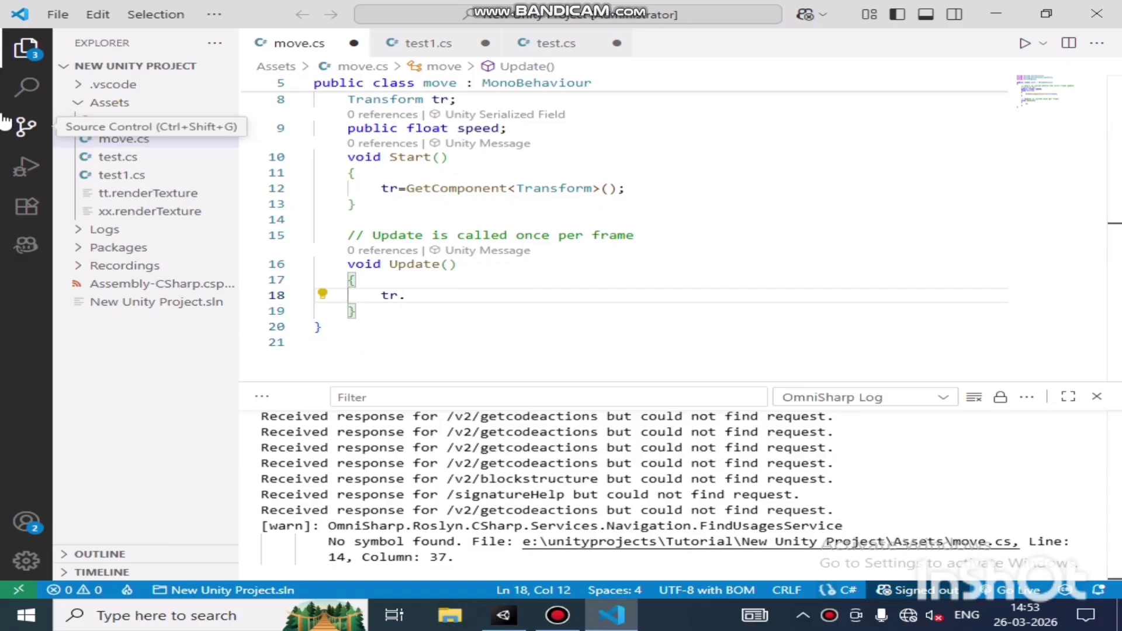
text(tra)
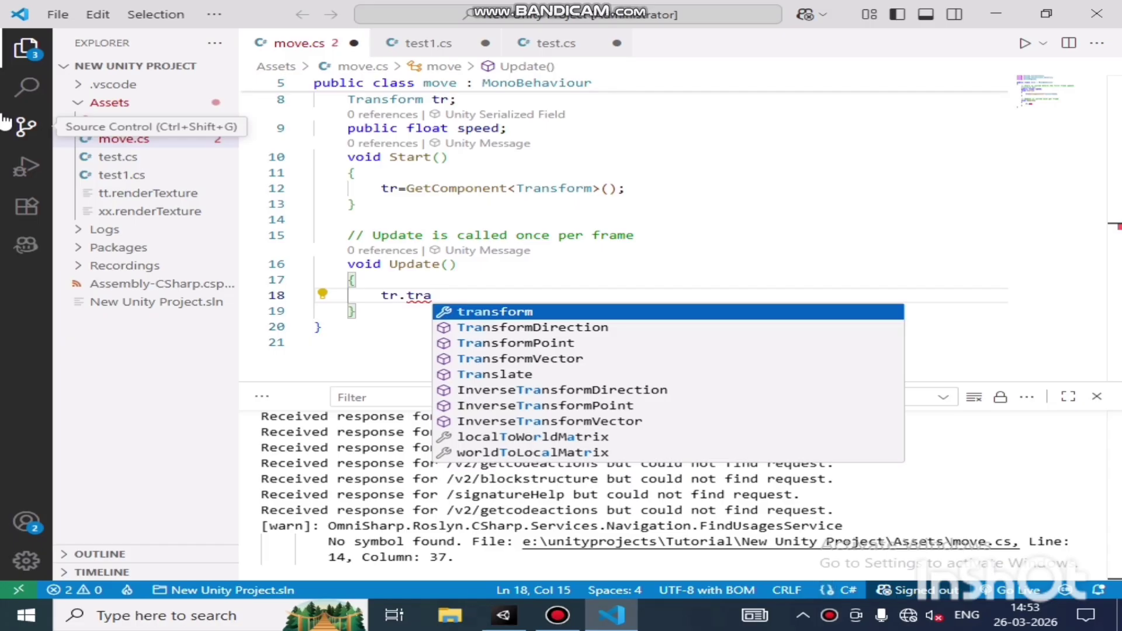
key(Down)
key(Down)
key(Down)
key(Down)
key(Return)
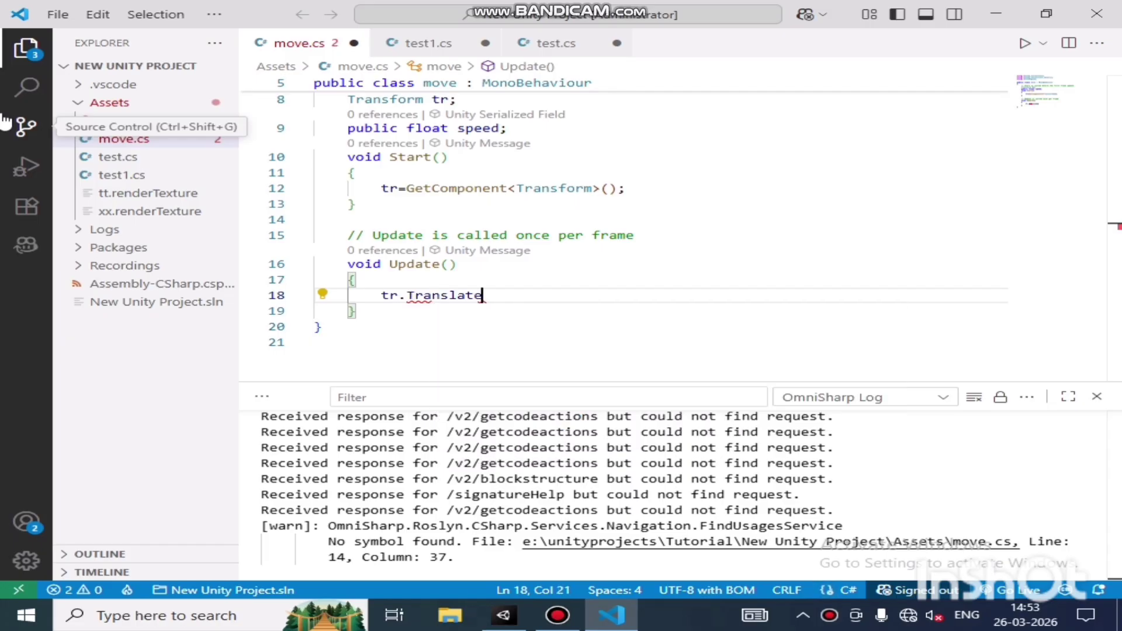
Give the Translate call in Update() the argument new Vector3(0,0,speed)
text(()
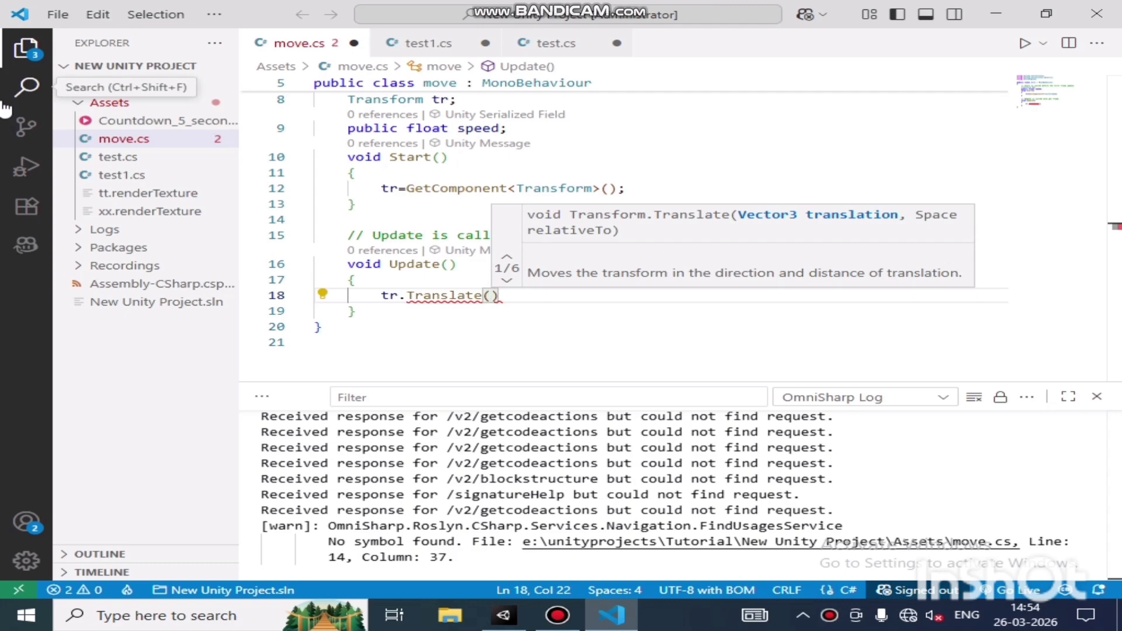
text(new )
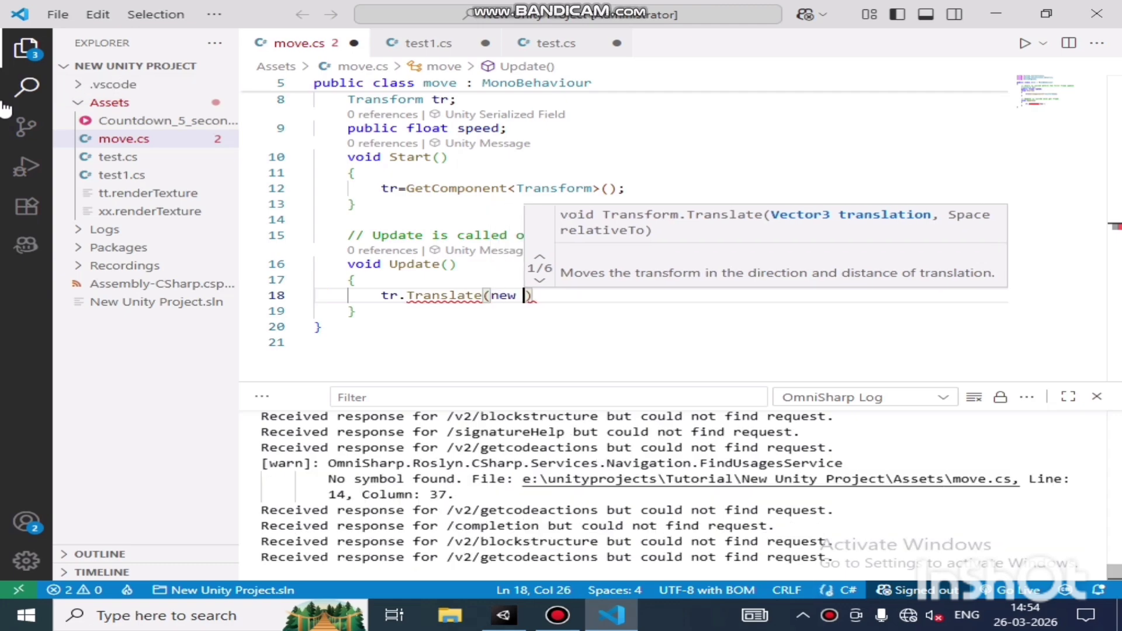
text(V)
key(Return)
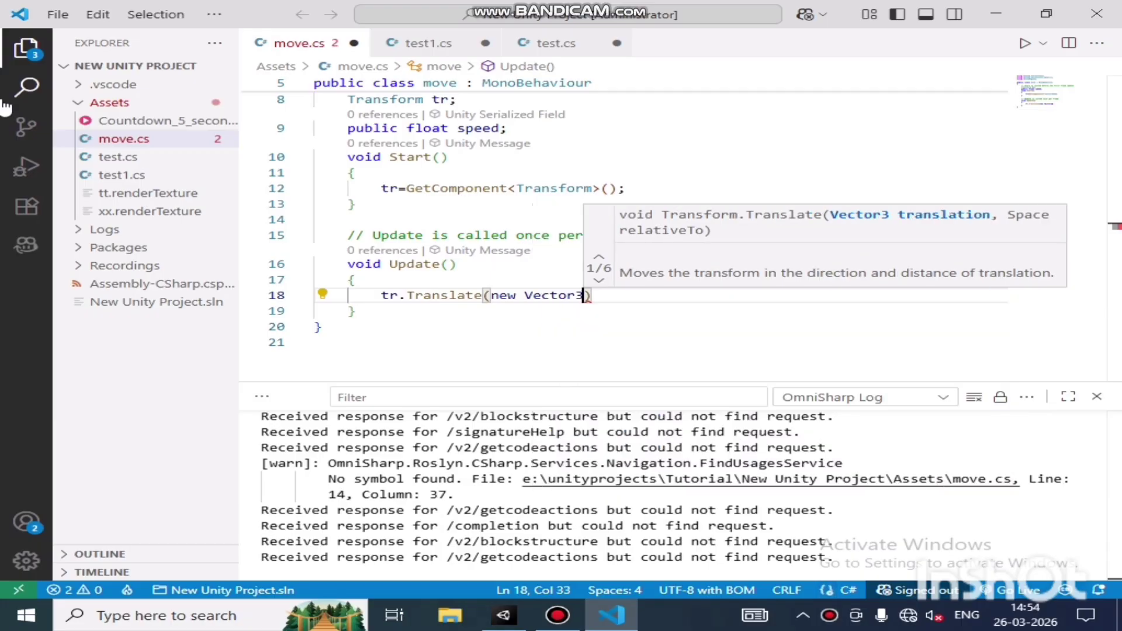
text((0,)
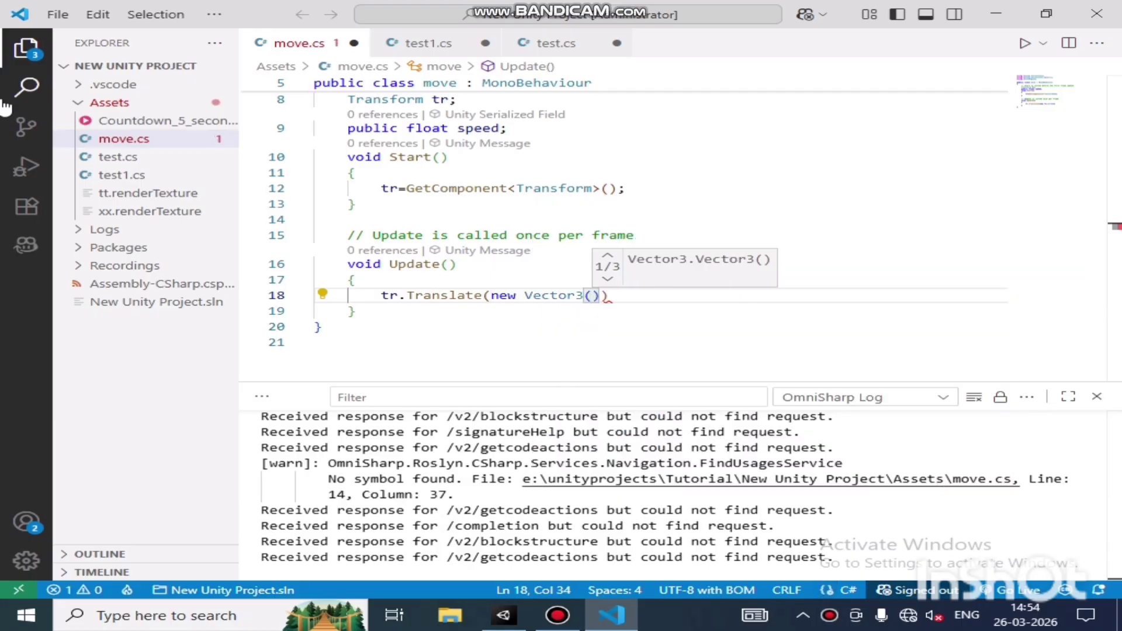
text(0,0)
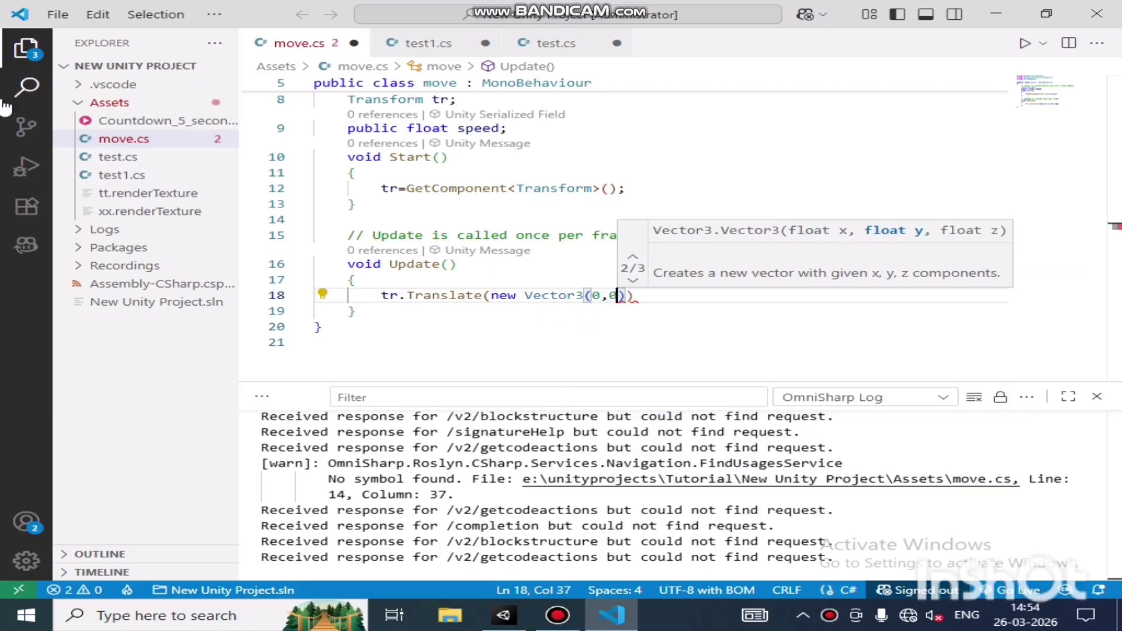
text(spe)
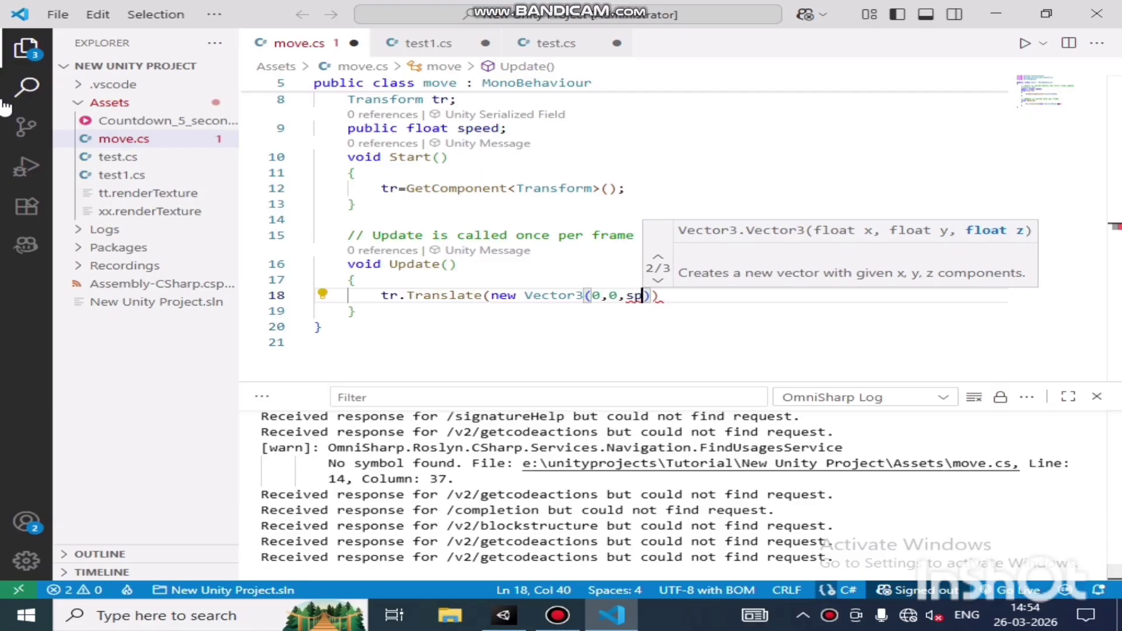
key(Return)
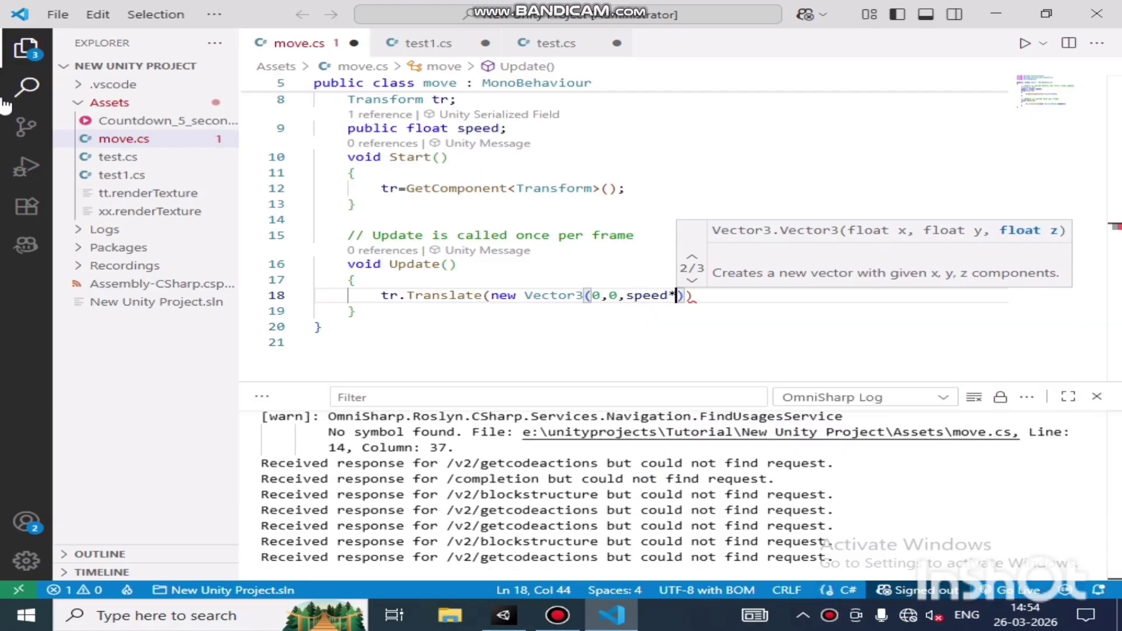
Multiply speed by Time.deltaTime in the Vector3, end the statement with a semicolon and save the move script
text(*Ti)
text(me.)
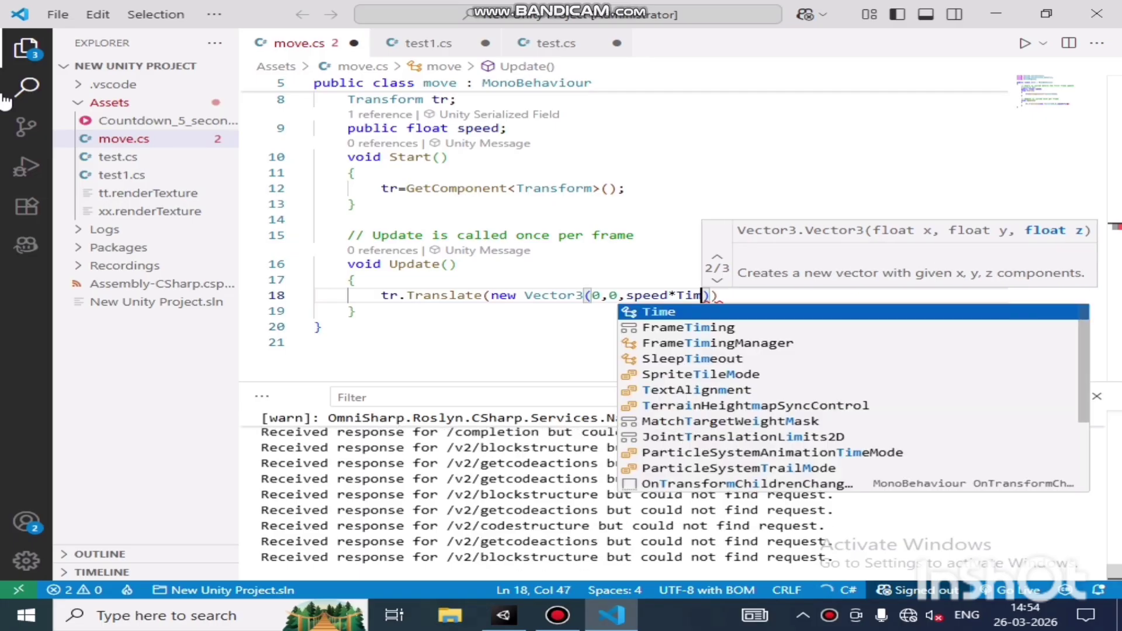
key(Down)
key(Down)
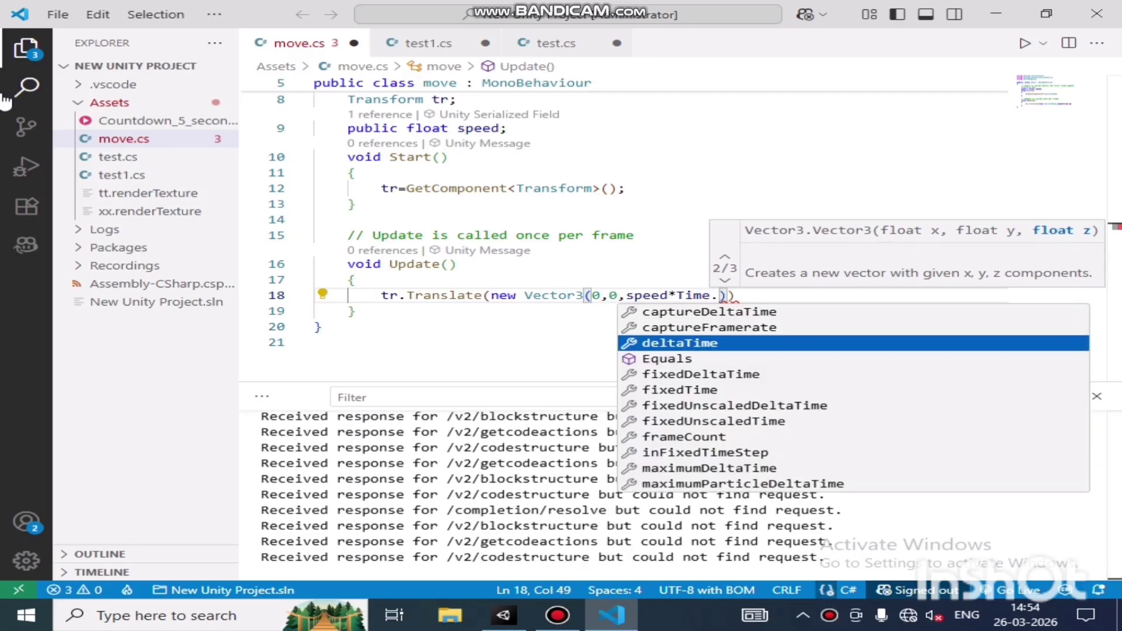
key(Return)
text()))
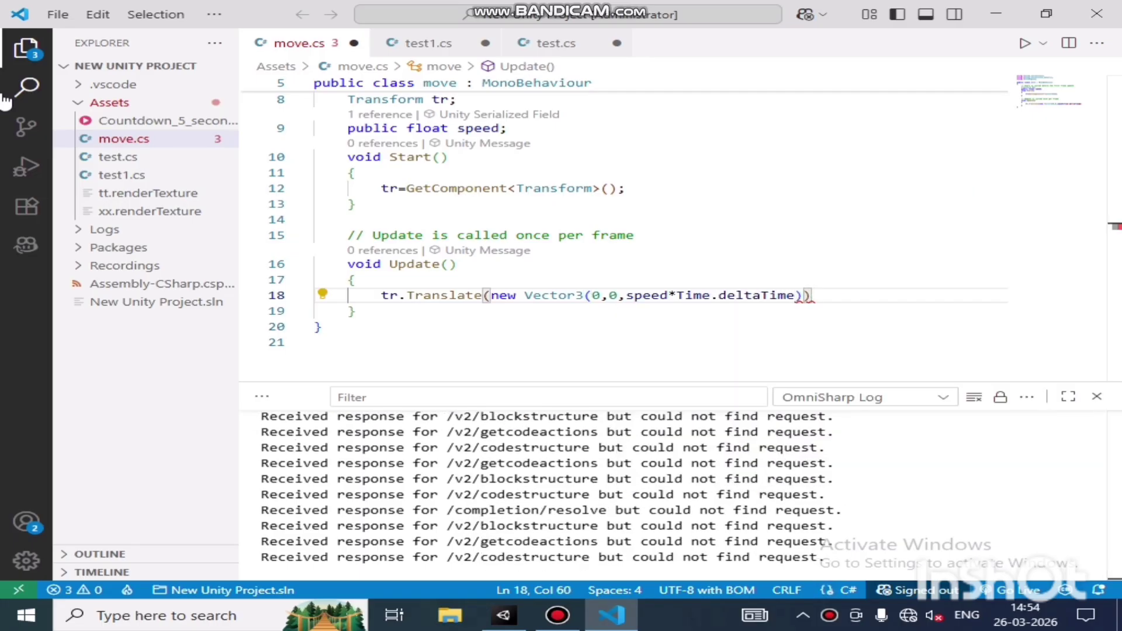
text(;)
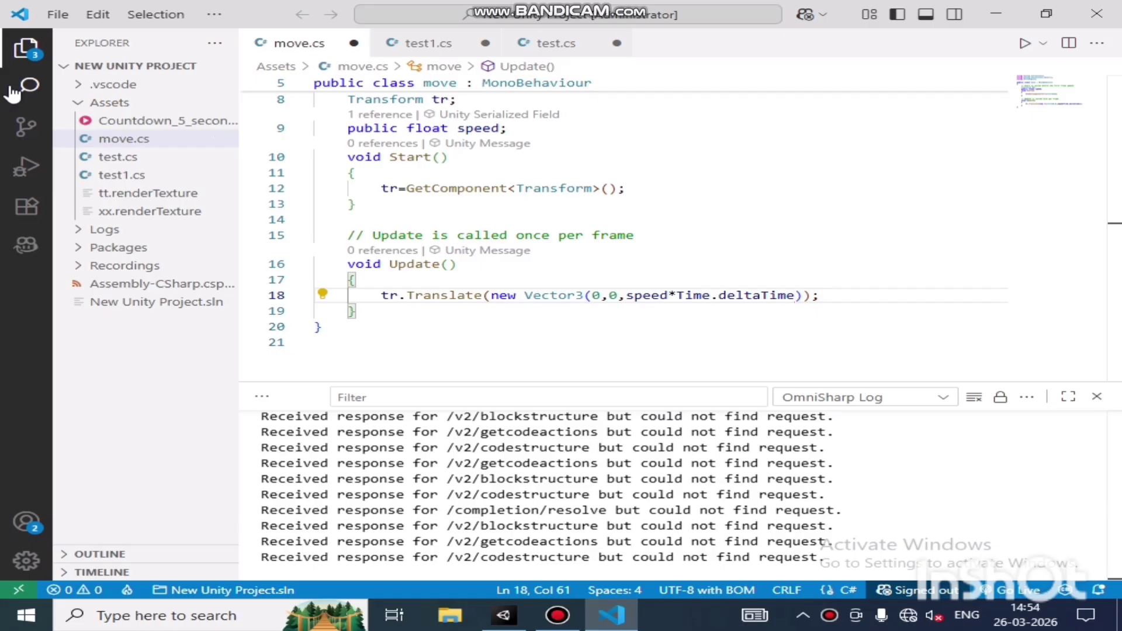
key(ctrl+s)
Switch to Unity, attach the move script to Cube (1) and set its Speed to 5
key(alt+Tab)
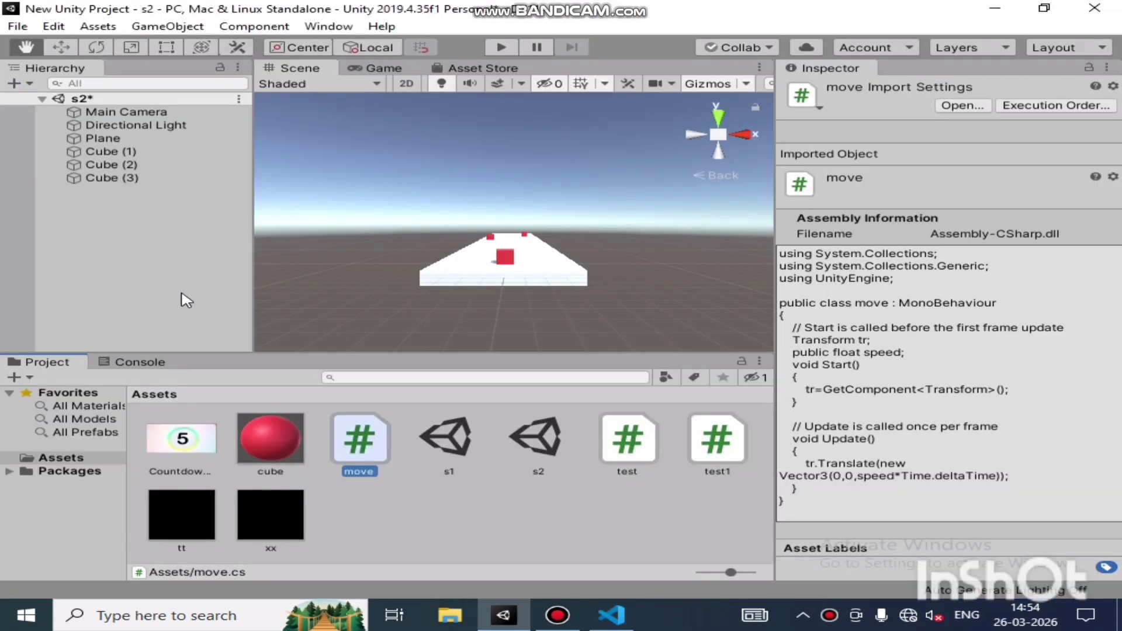
click(132, 154)
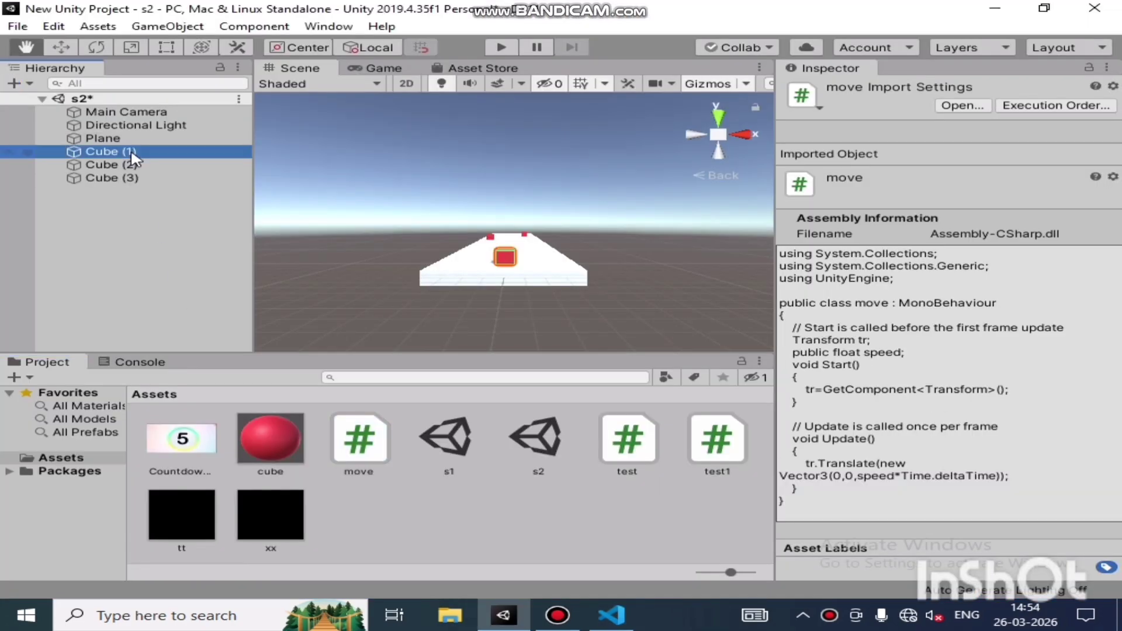
scroll(925, 466, down, 3)
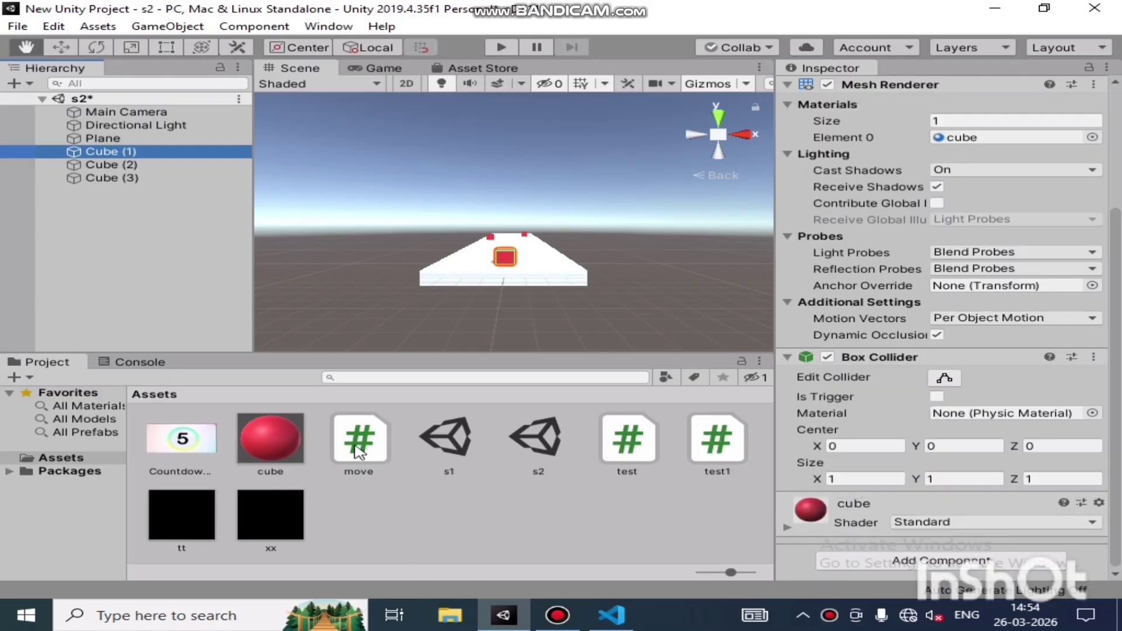
drag(357, 453, 936, 561)
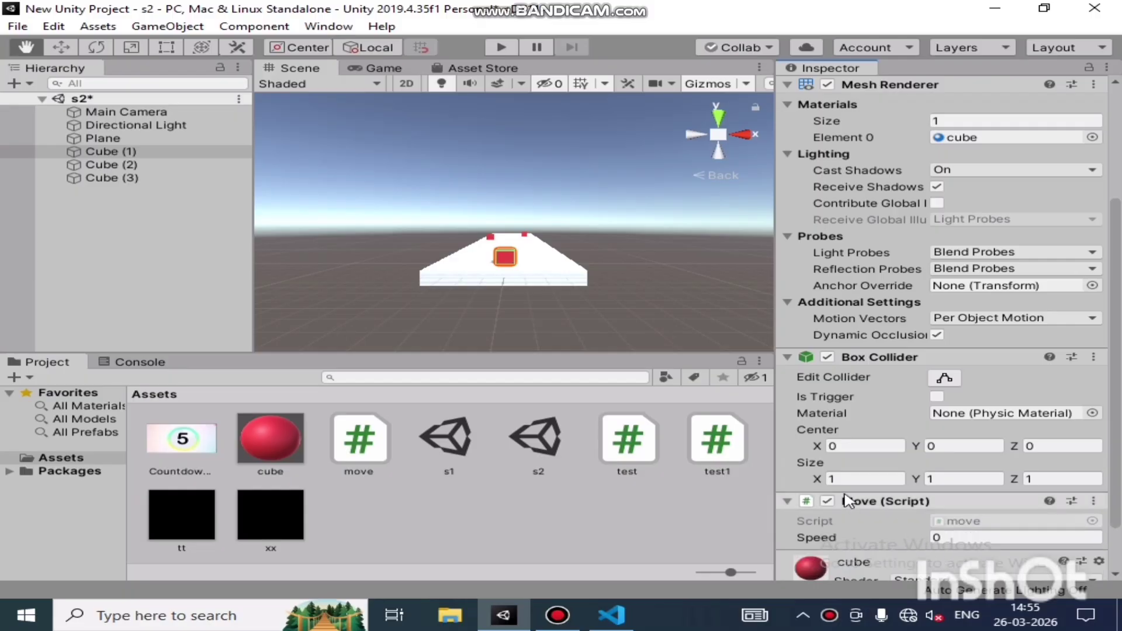
scroll(847, 502, down, 1)
click(949, 479)
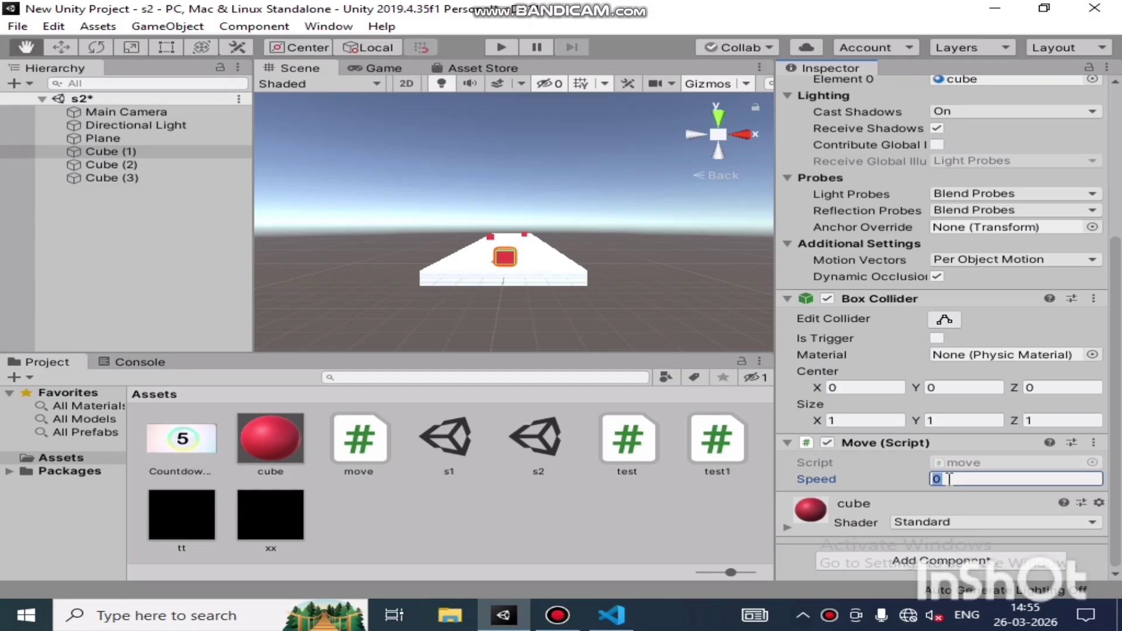
text(5)
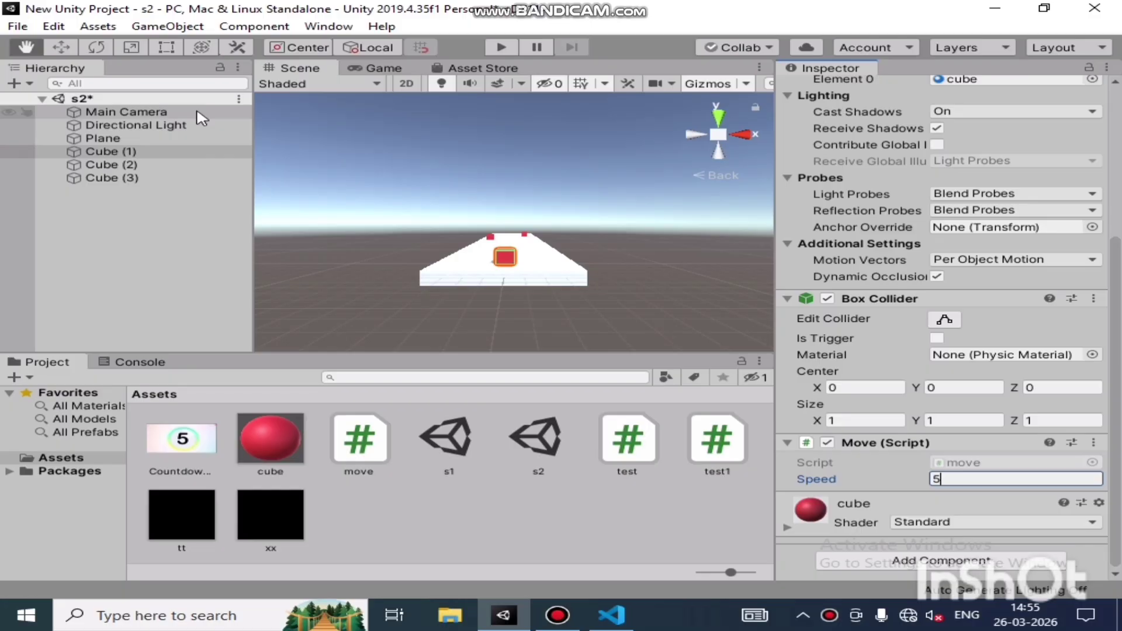
Frame the platform and cubes from behind in the Scene view and align the Main Camera with that view
scroll(501, 232, up, 3)
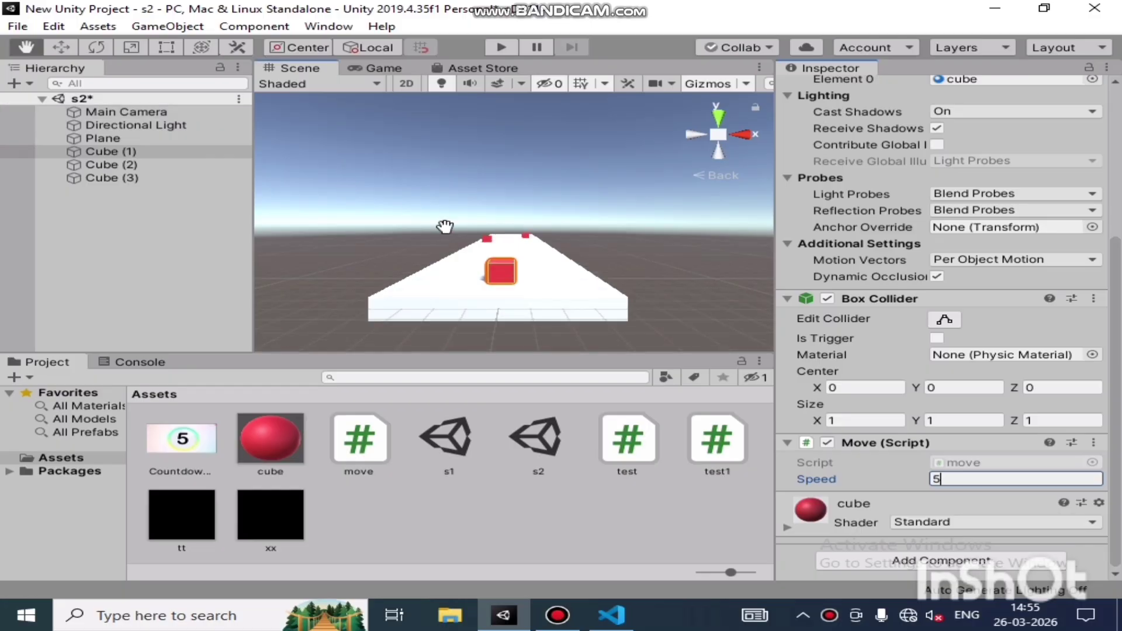
scroll(445, 226, up, 3)
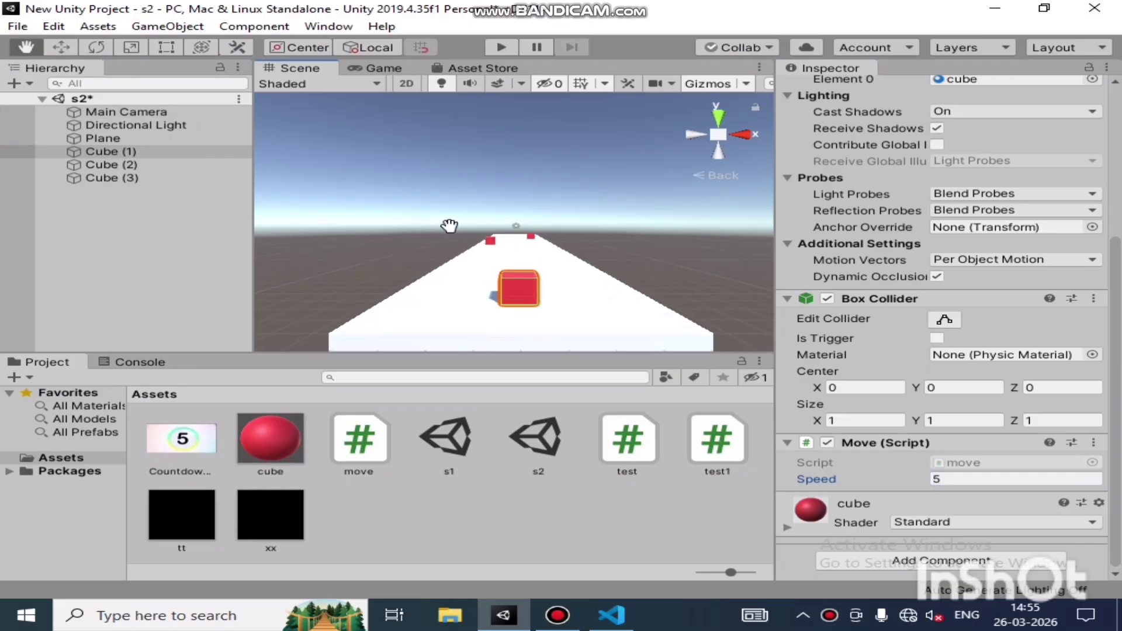
scroll(453, 222, down, 2)
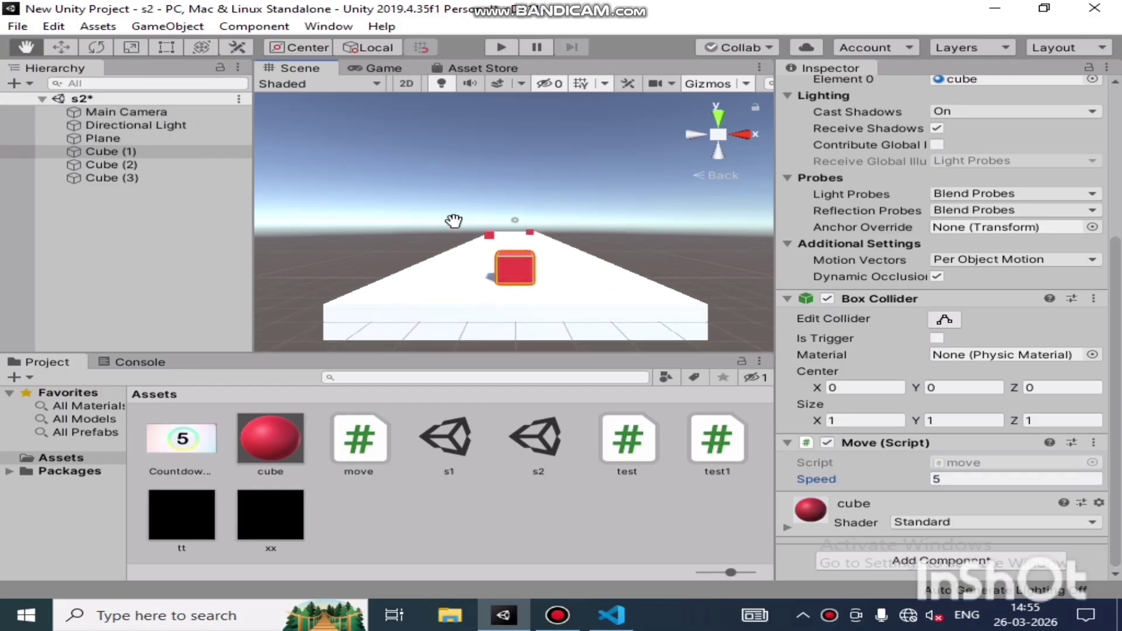
click(188, 113)
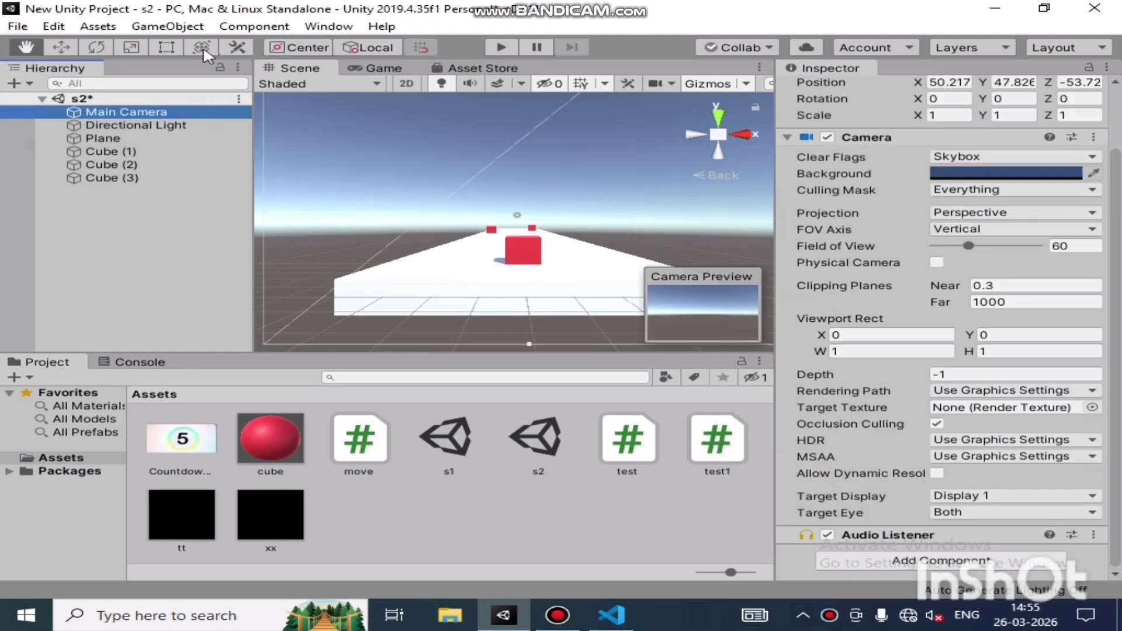
click(158, 28)
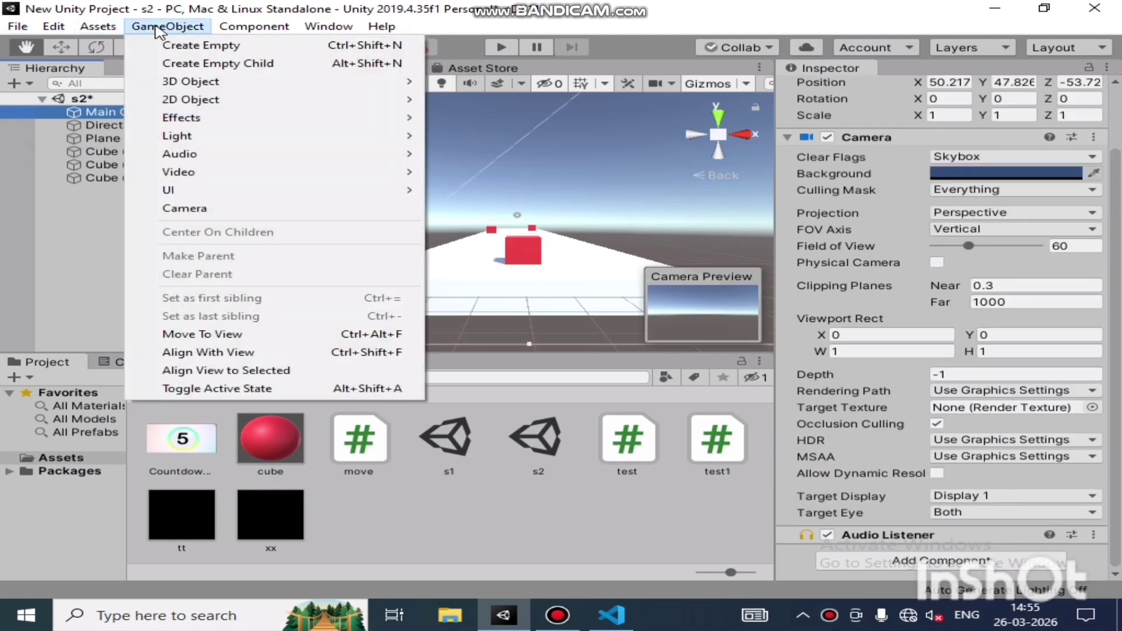
click(267, 352)
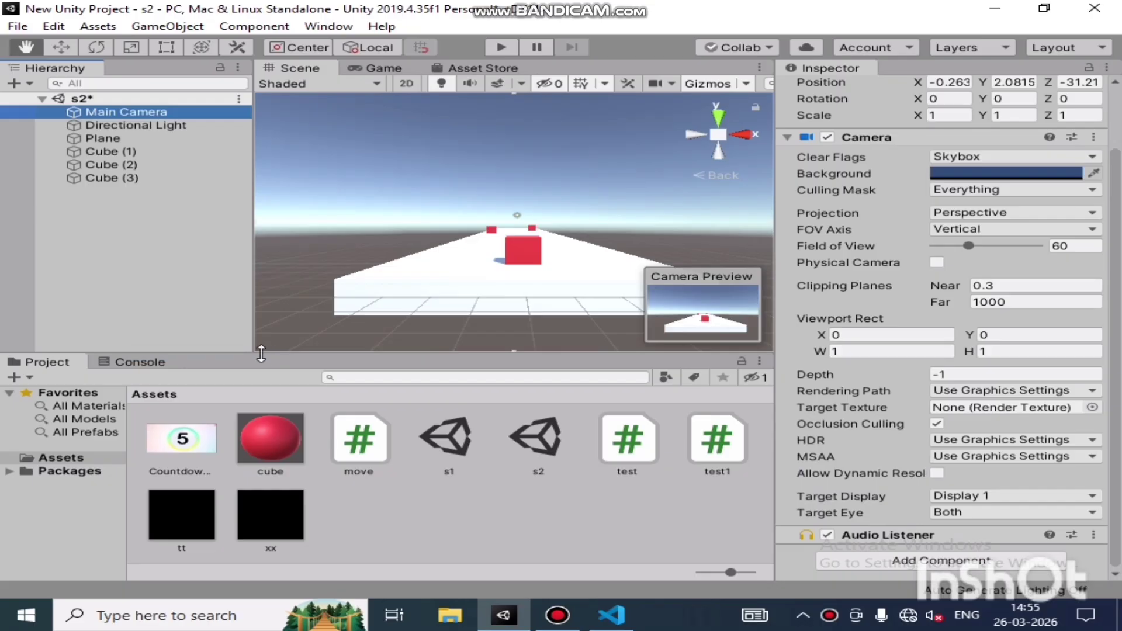
Save scene s2, run it in play mode to test the cube's movement, and stop it
key(ctrl+s)
click(502, 48)
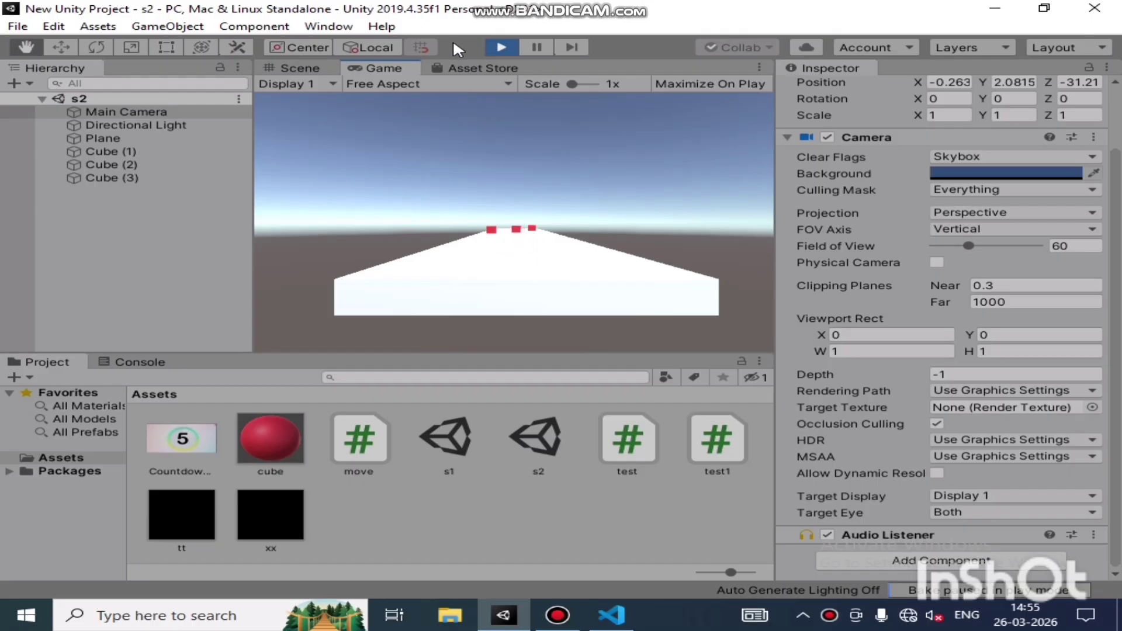
click(501, 48)
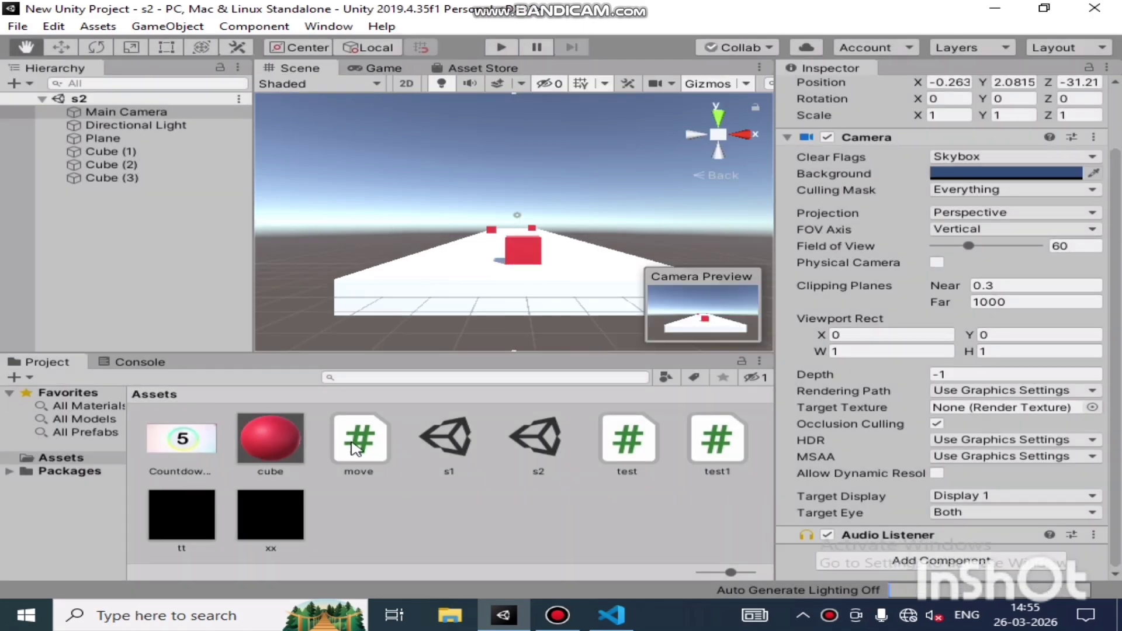
Set the Speed of the Move script on Cube (1) to 1
click(165, 152)
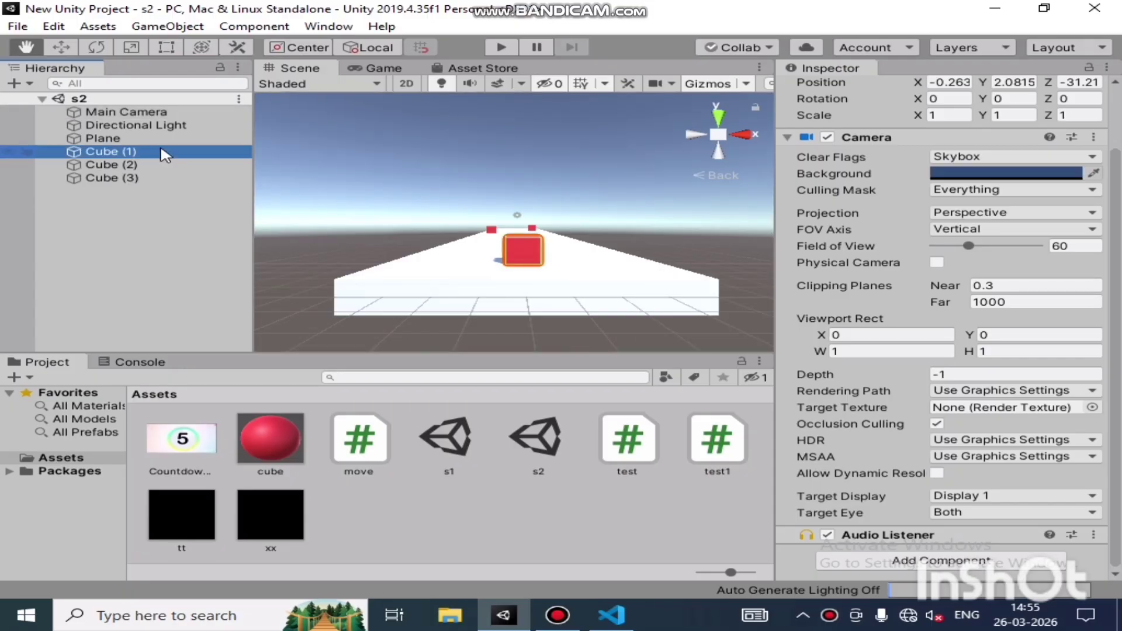
scroll(899, 382, down, 3)
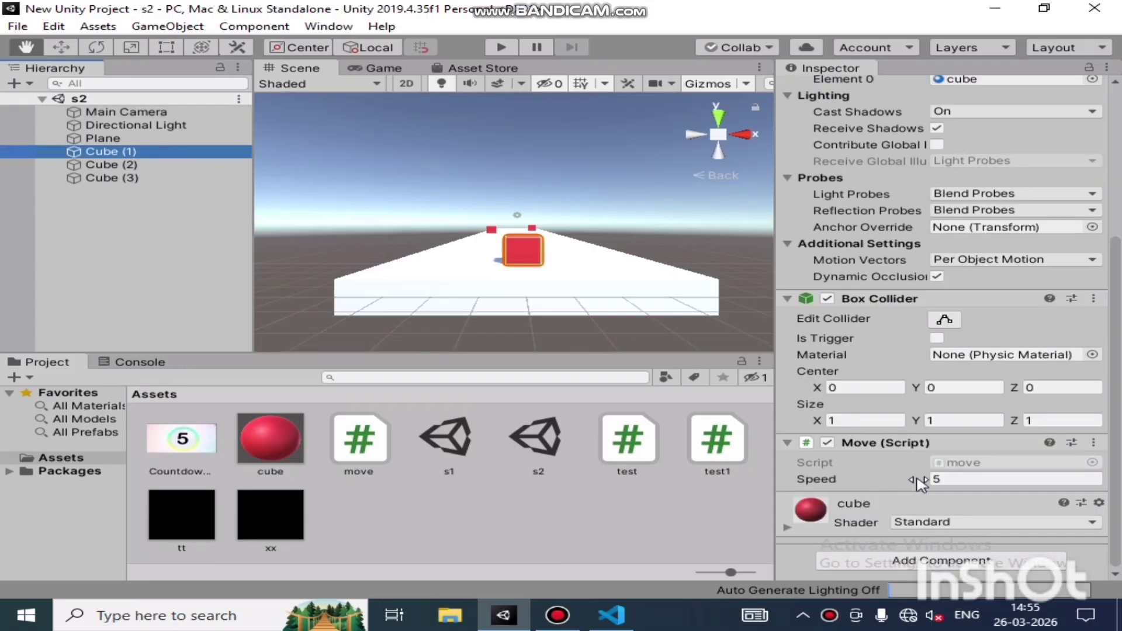
click(946, 479)
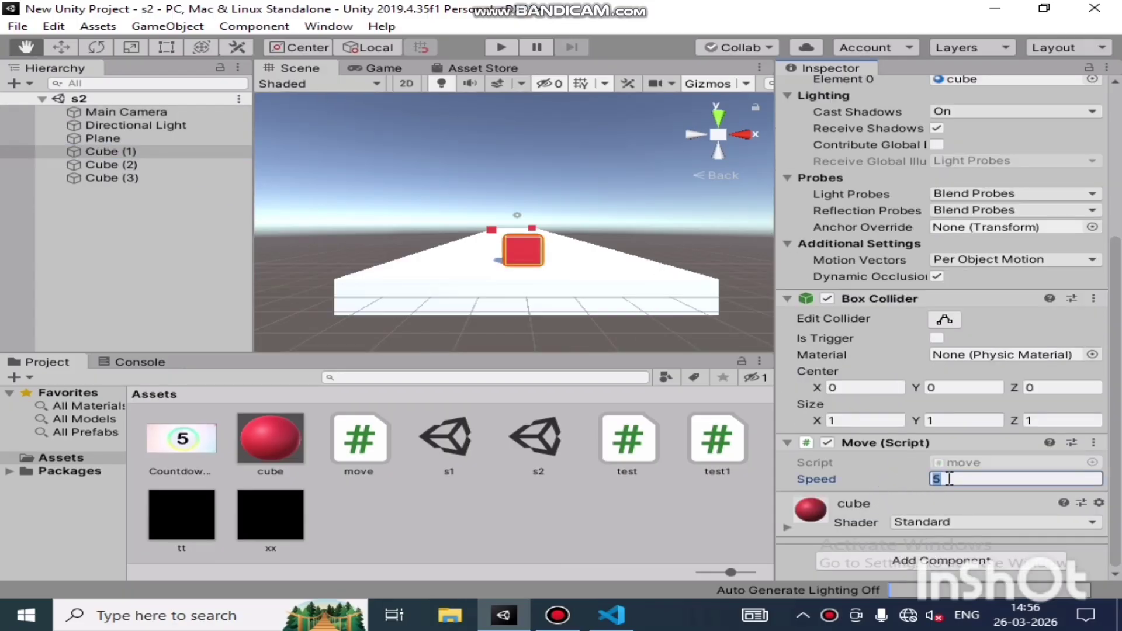
text(1)
Run the scene and watch Cube (1) move in the Scene view from the left side and from the back
click(501, 49)
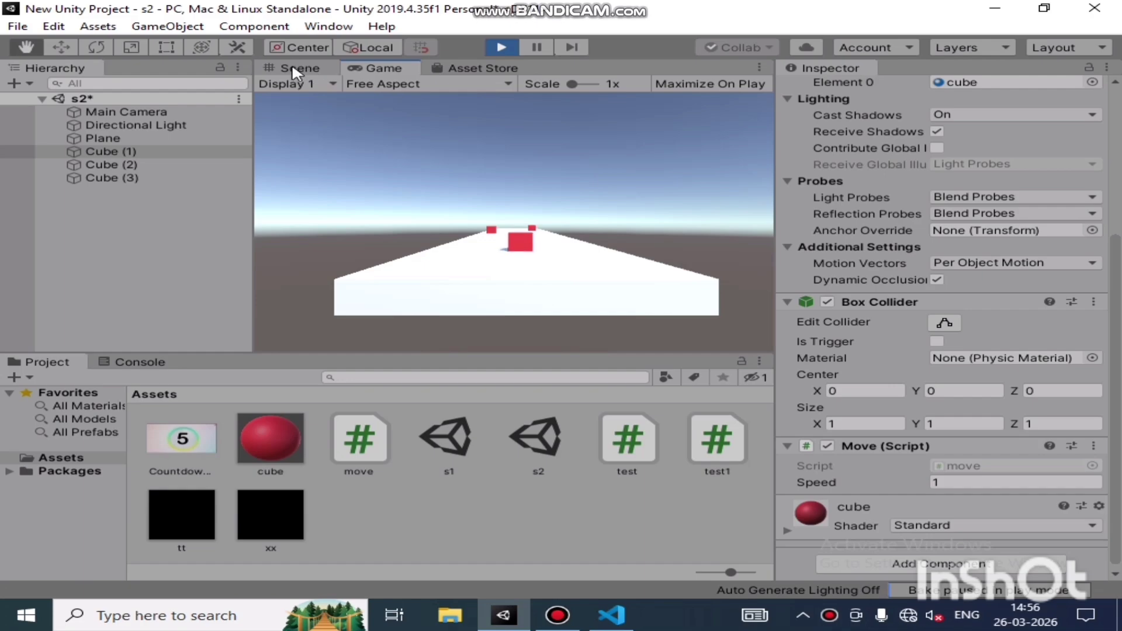
click(168, 147)
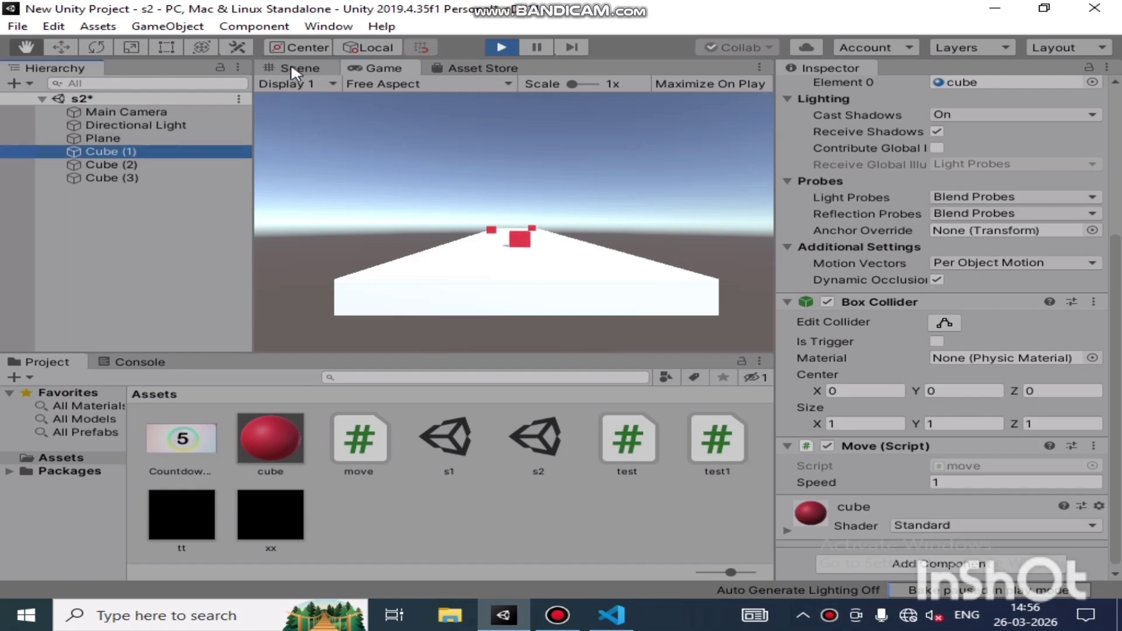
click(295, 67)
double_click(161, 151)
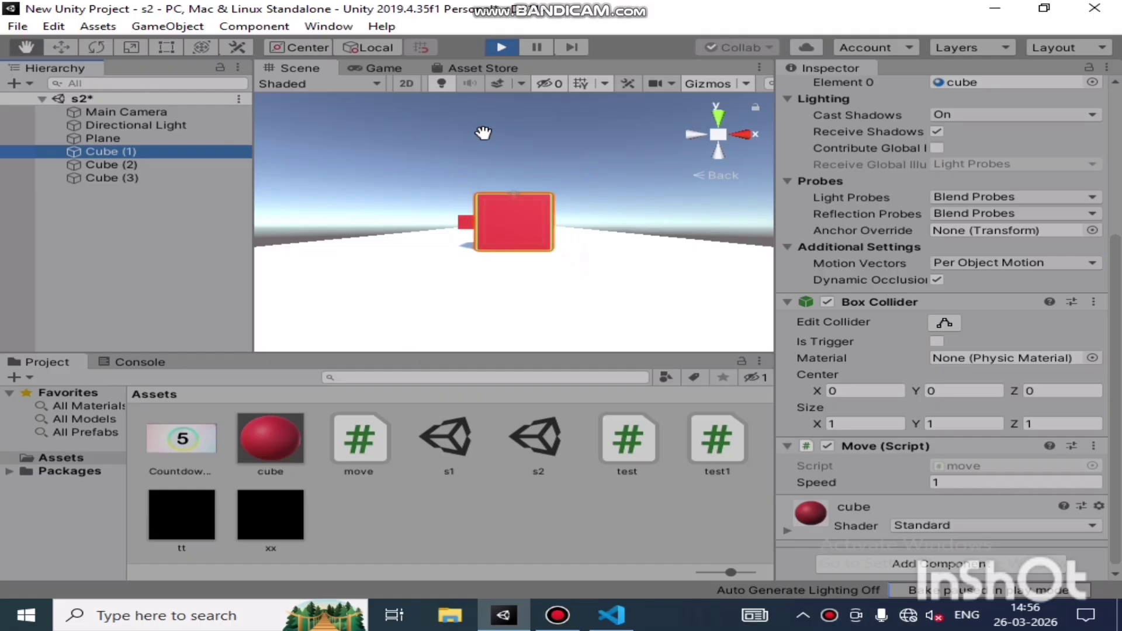
click(694, 135)
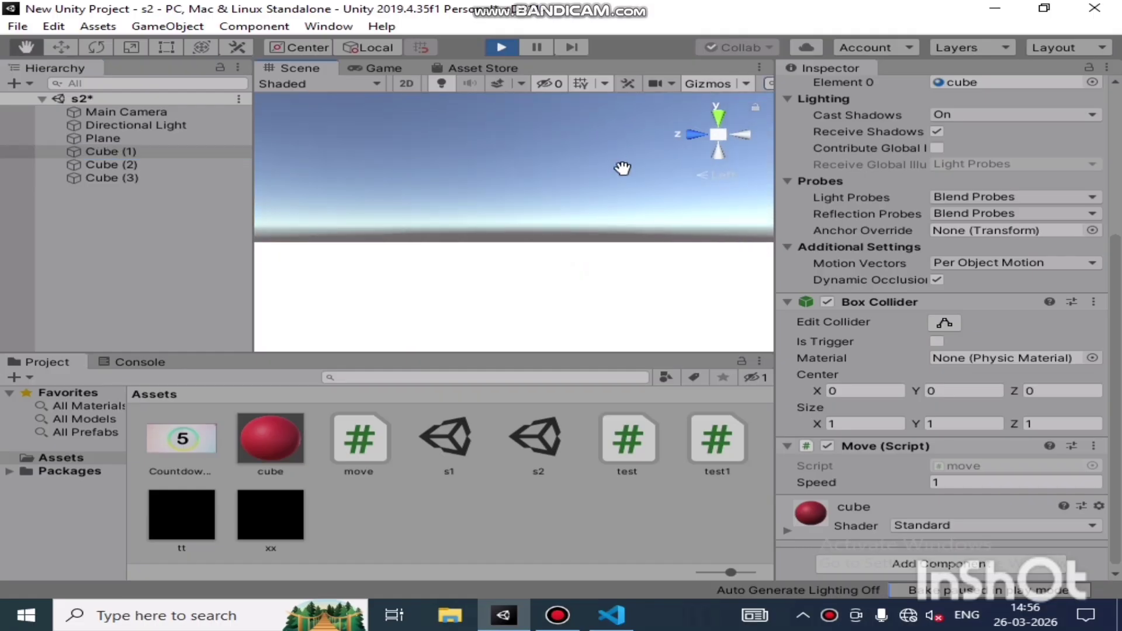
scroll(619, 178, down, 10)
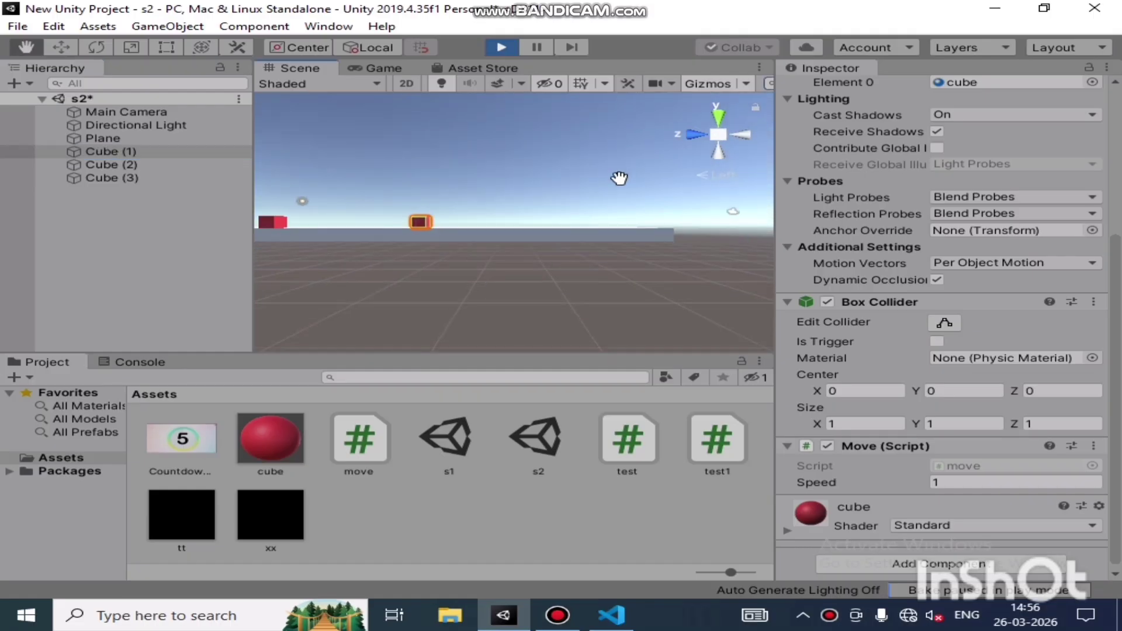
click(741, 134)
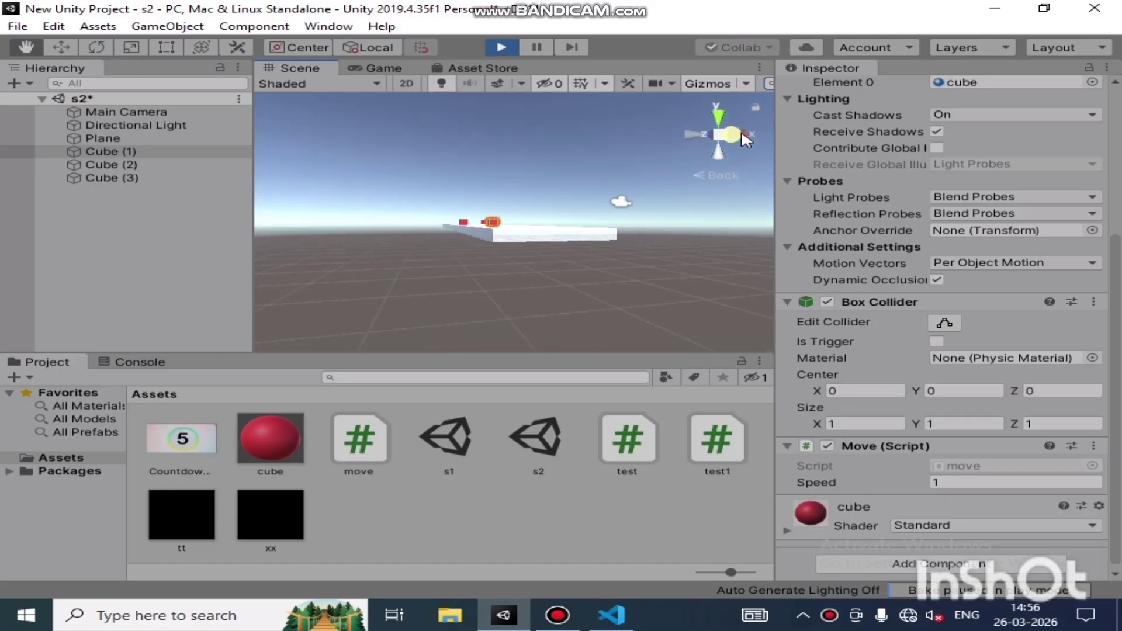
scroll(606, 214, up, 10)
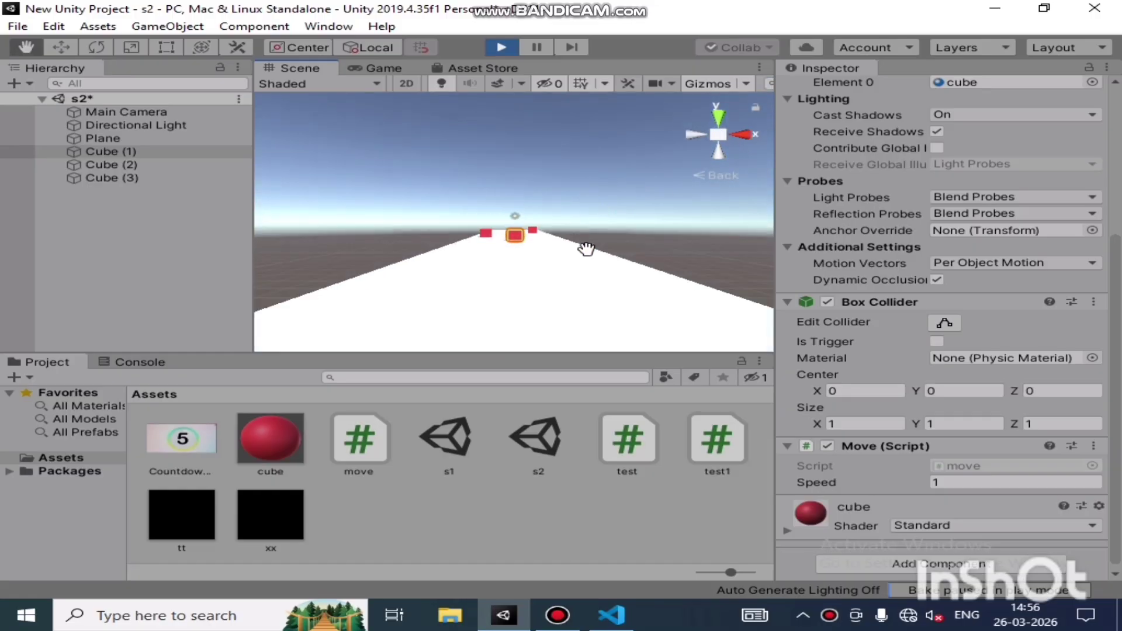
Follow Cube (1) along the platform in the running scene, viewed from behind, and stop play mode
scroll(578, 255, up, 2)
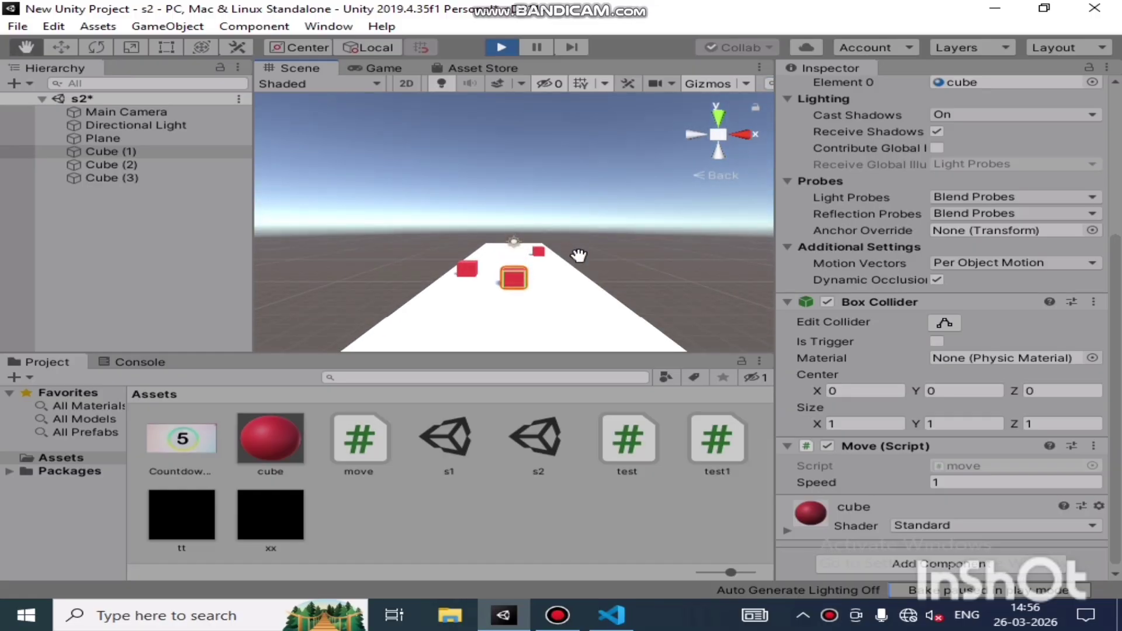
scroll(579, 256, up, 3)
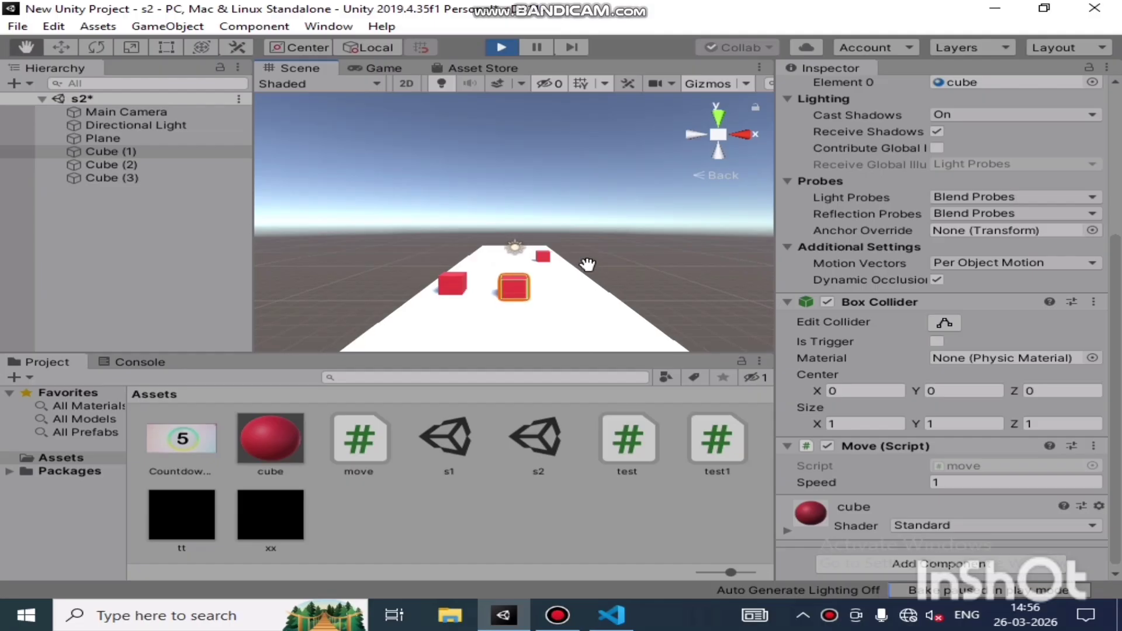
scroll(588, 263, up, 5)
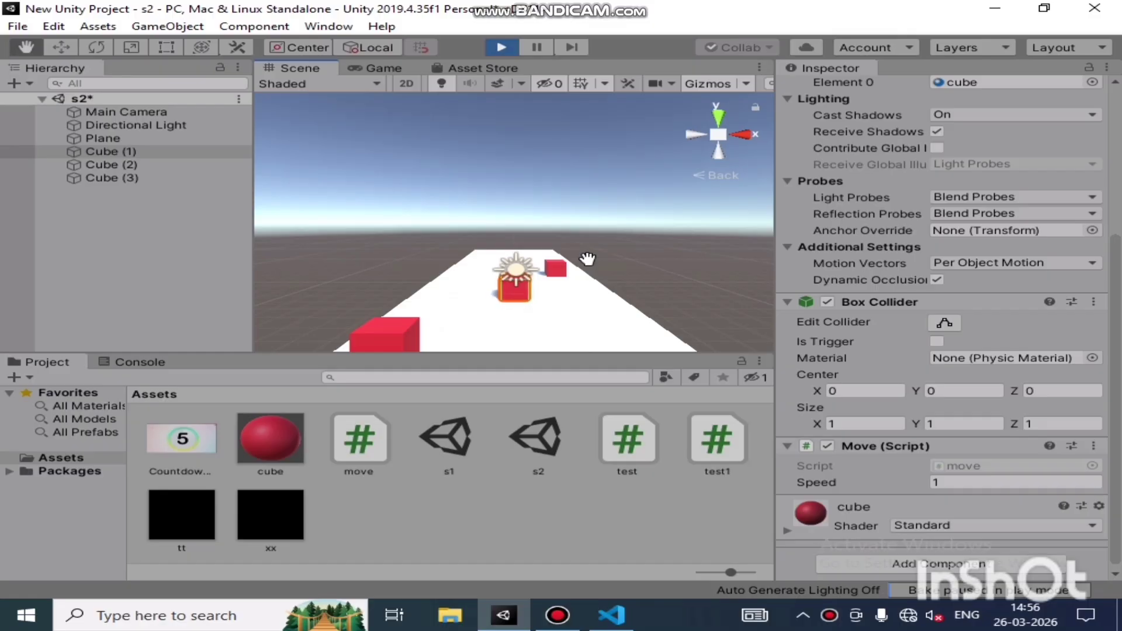
scroll(587, 257, down, 3)
scroll(587, 258, up, 6)
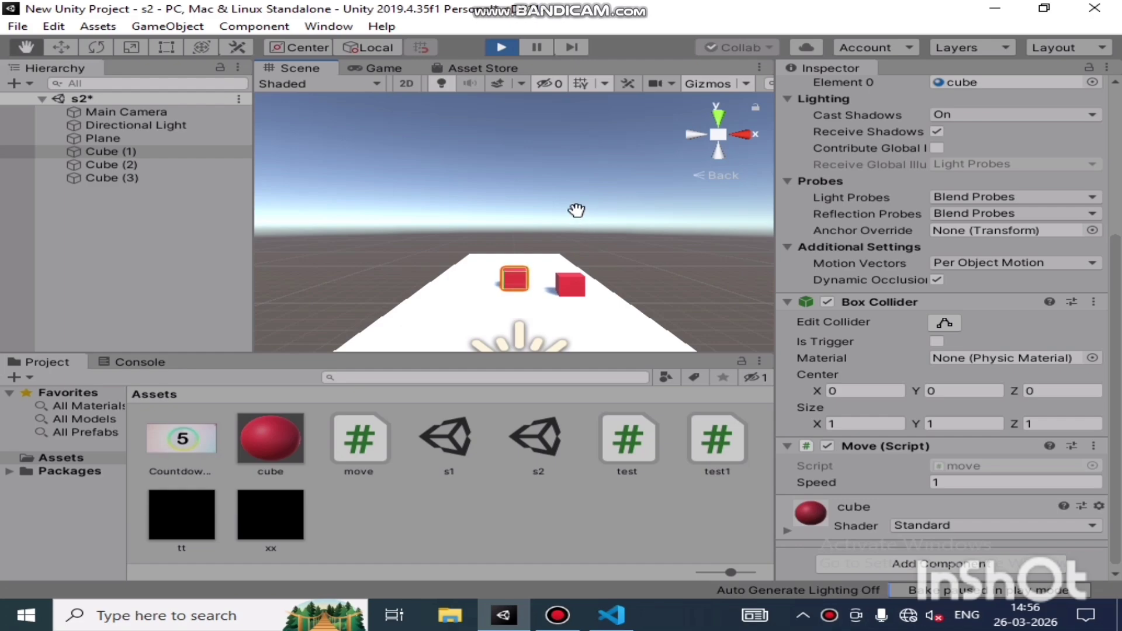
click(501, 47)
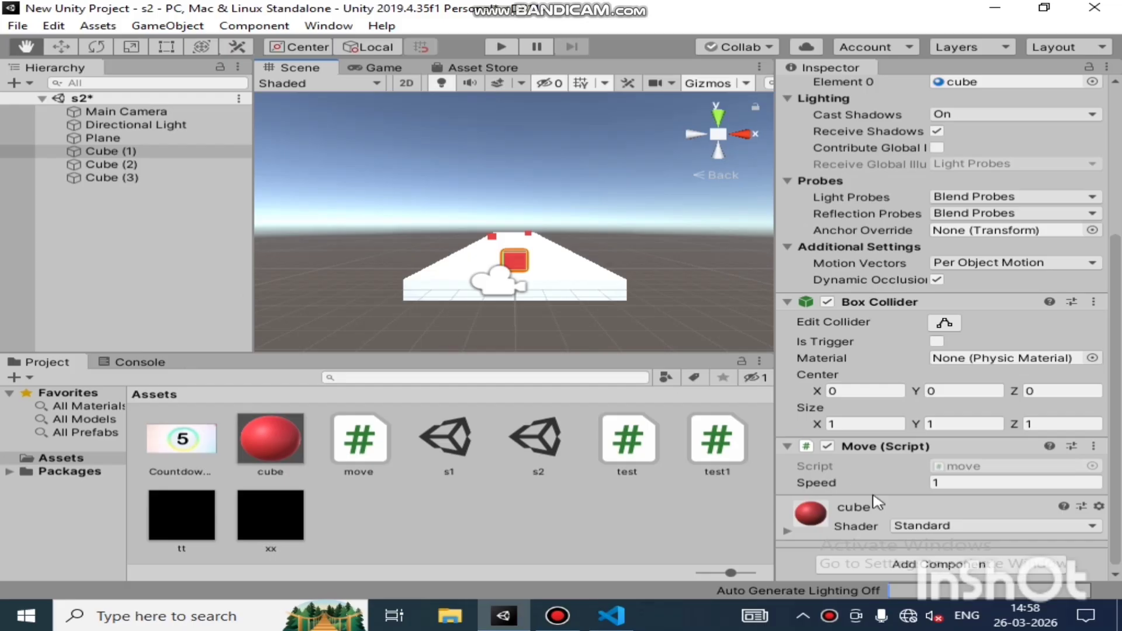
Add a Rigidbody component to Cube (1) and turn off its Use Gravity option
click(156, 153)
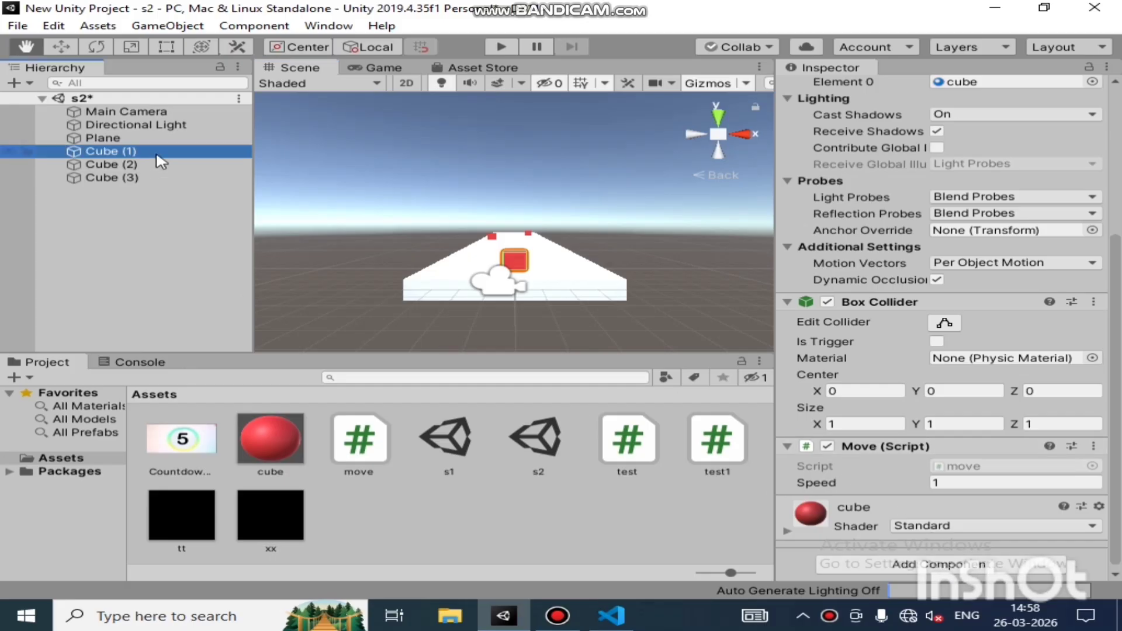
click(904, 565)
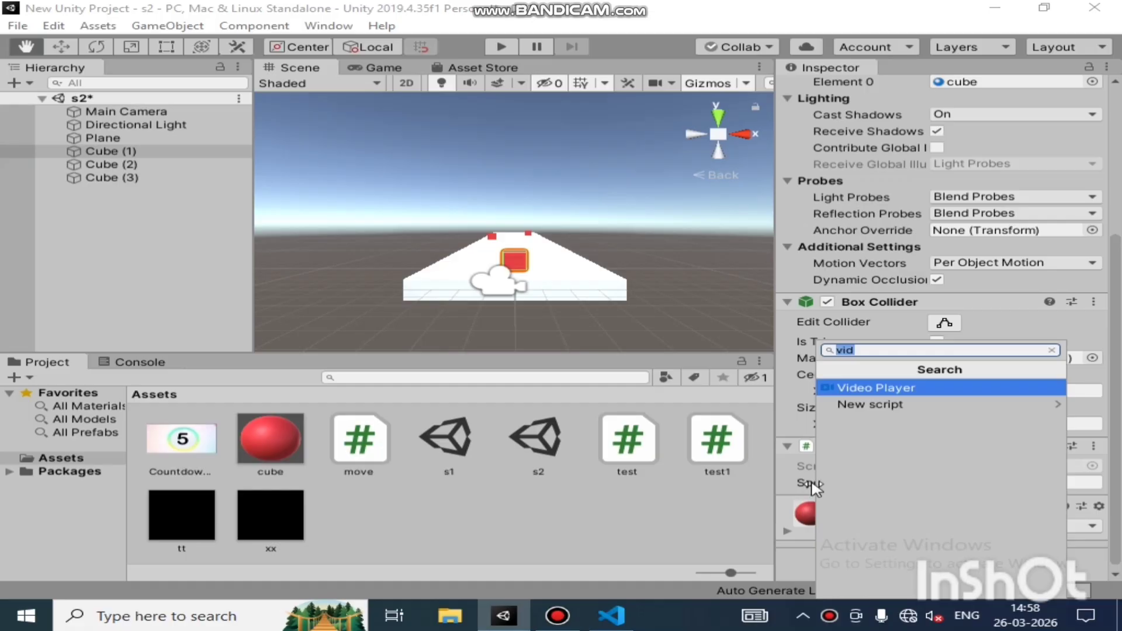
text(ri)
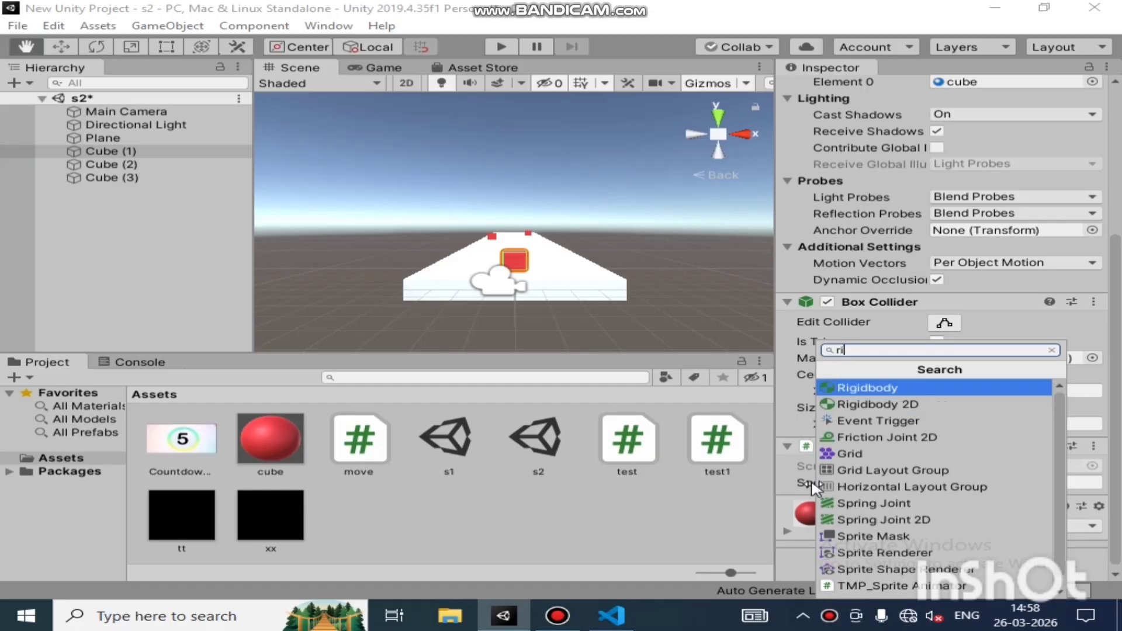
key(Return)
scroll(884, 362, down, 3)
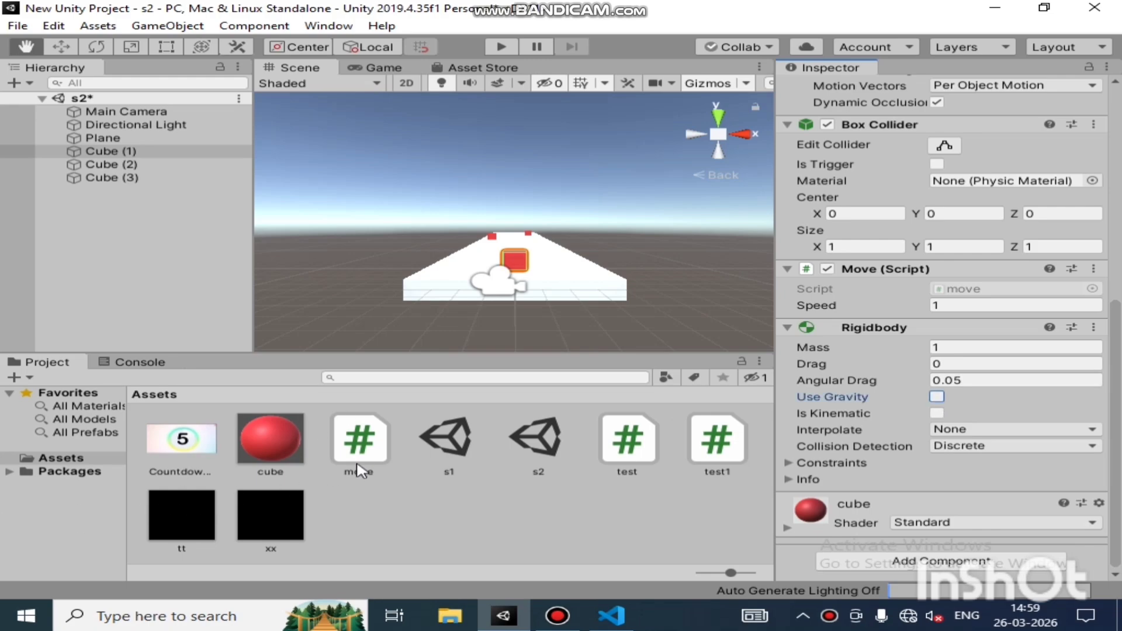
Switch to Visual Studio Code and comment out the tr.Translate line in the Update method of move.cs
click(612, 616)
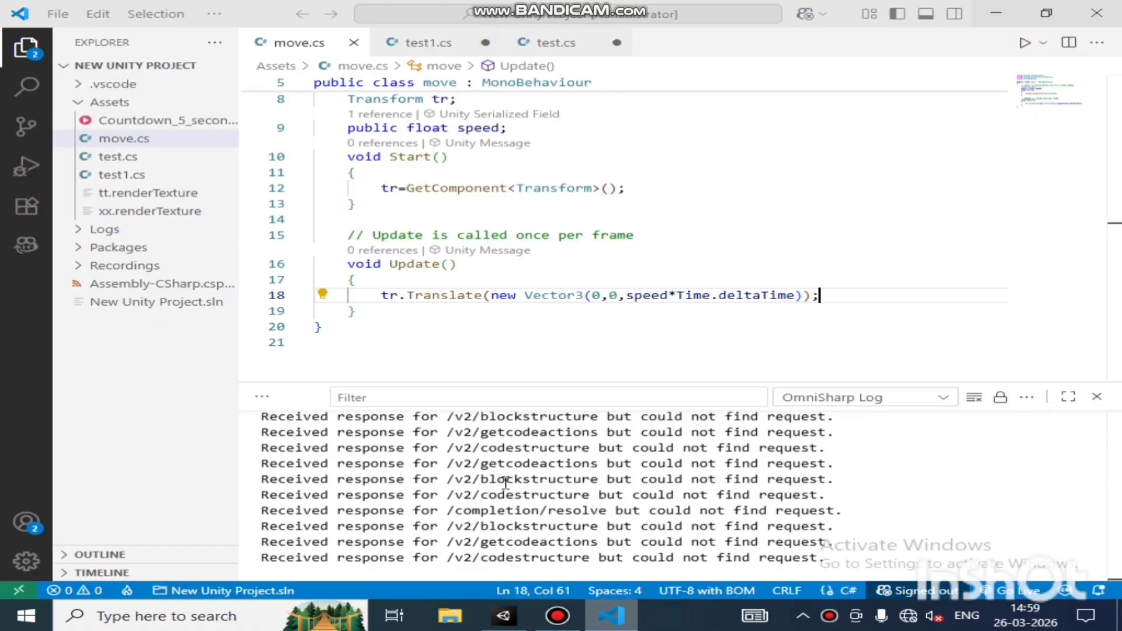
click(451, 344)
key(Up)
key(Up)
key(Up)
key(Up)
key(Up)
key(Up)
key(Up)
key(Up)
key(Up)
key(Up)
key(Up)
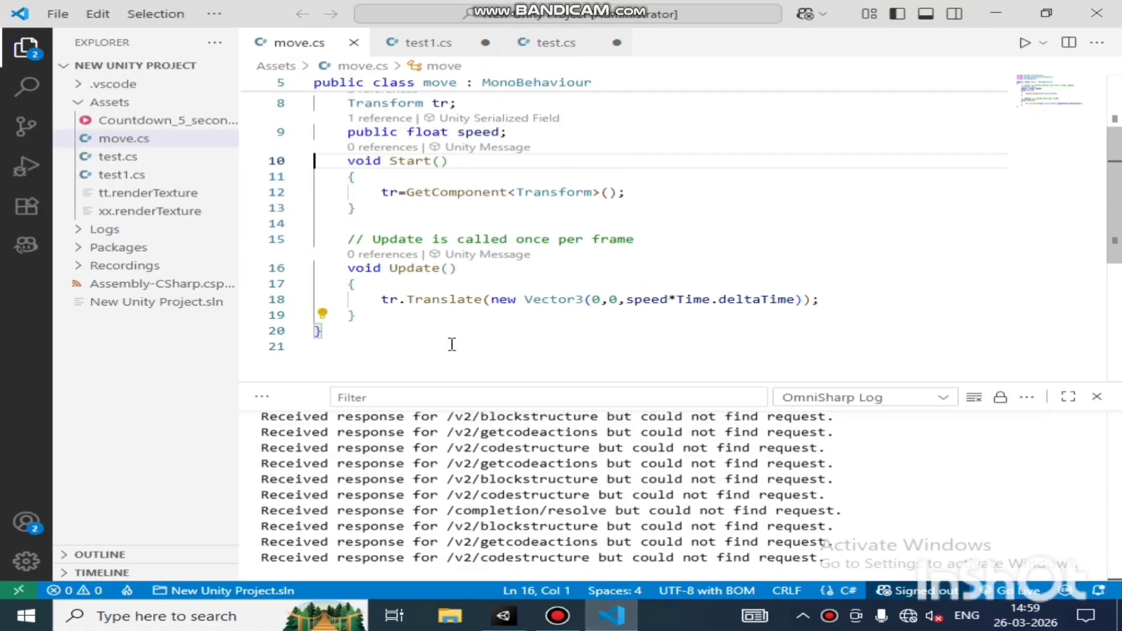
key(Down)
key(Down)
key(Down)
key(Down)
key(Down)
key(Down)
key(Down)
key(Down)
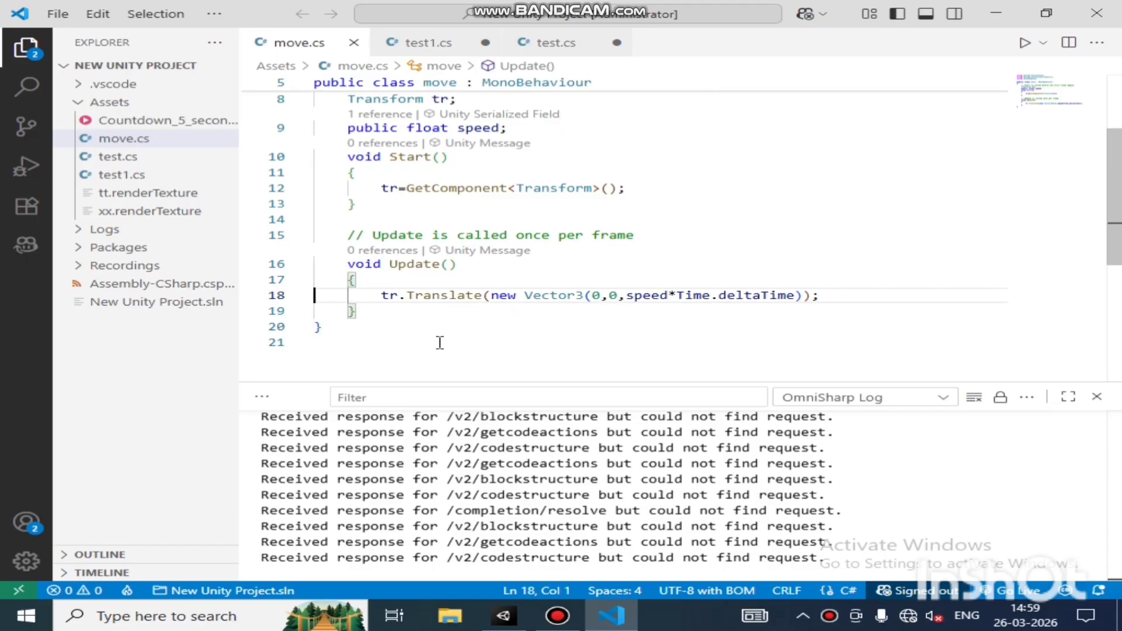
key(Right)
key(Right)
text(//)
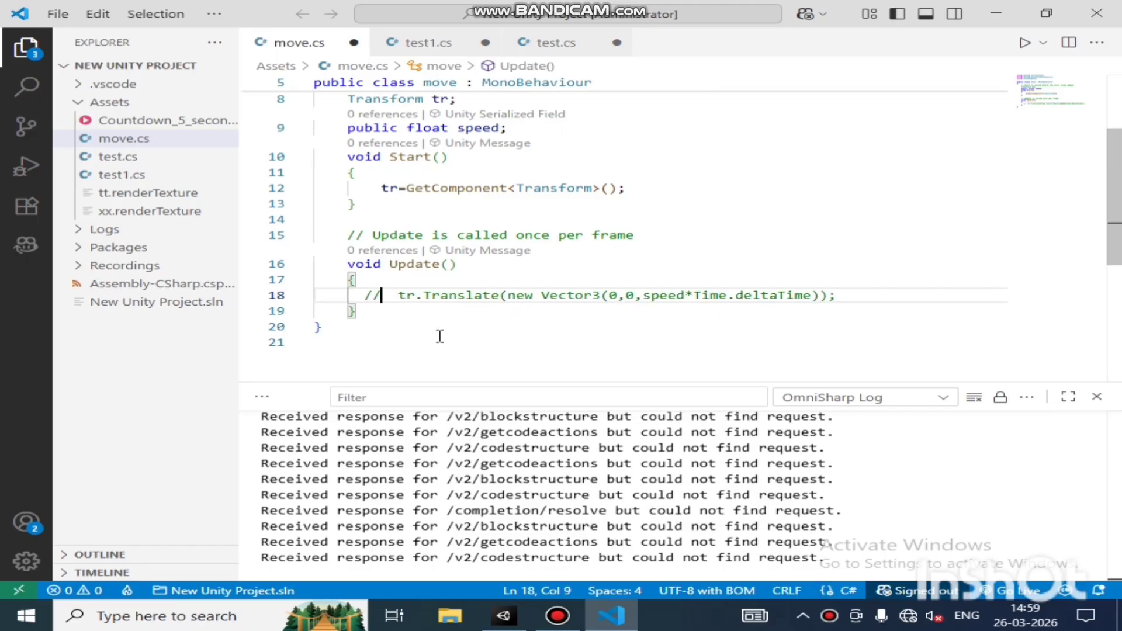
Declare a Rigidbody field named rb below the speed field in the move class
key(Up)
key(Up)
key(Up)
key(Up)
key(Up)
key(Up)
key(Up)
key(Up)
key(Up)
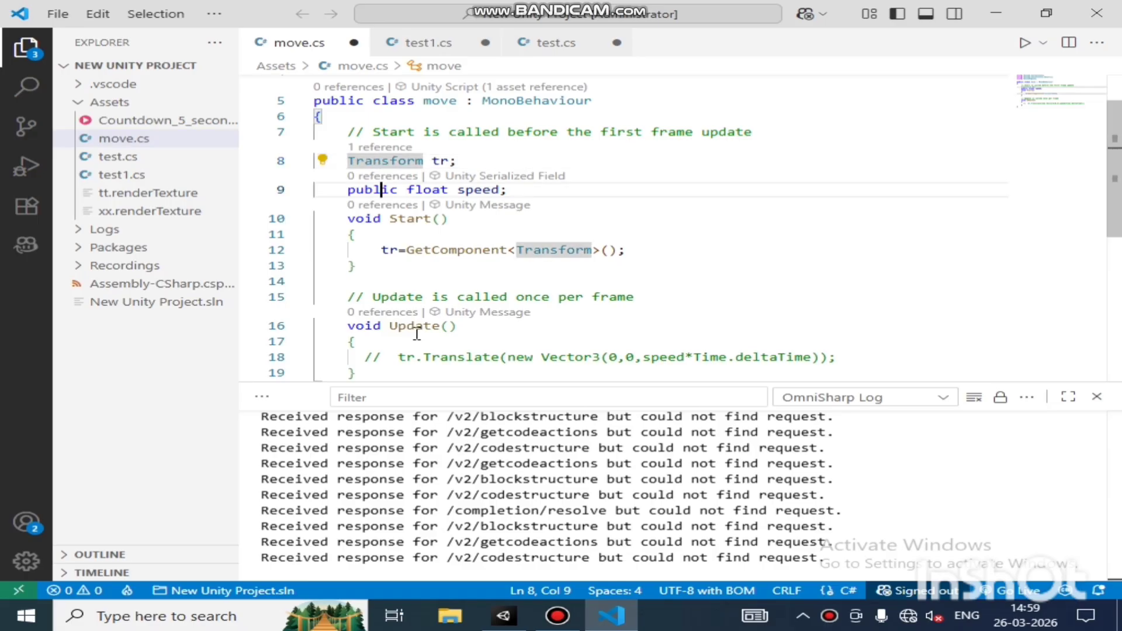
key(End)
key(Return)
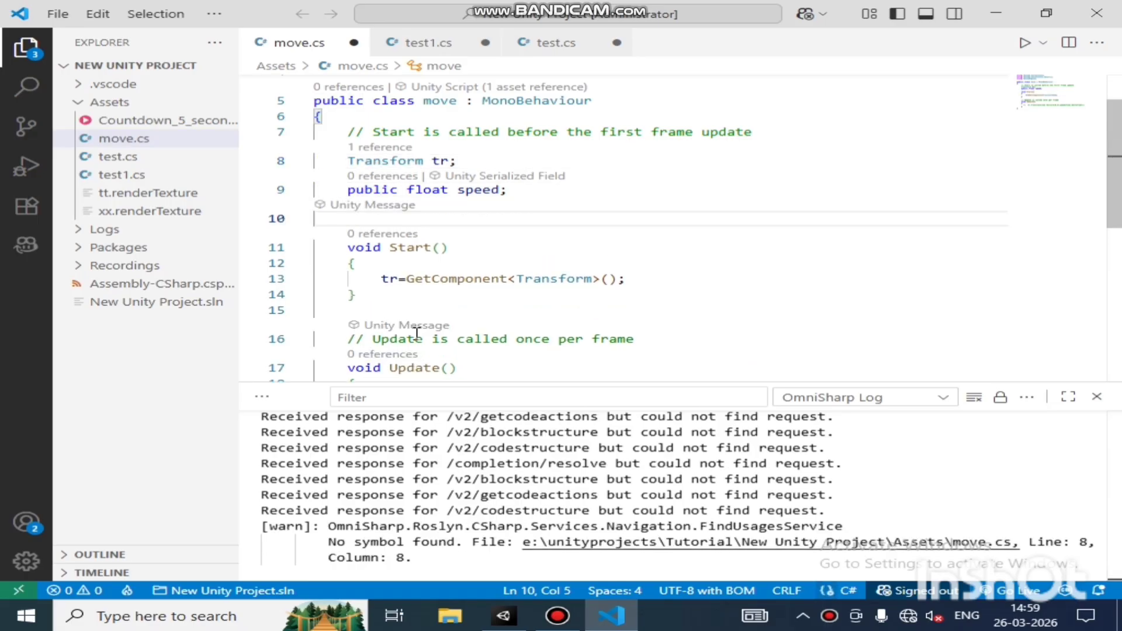
text(Ri)
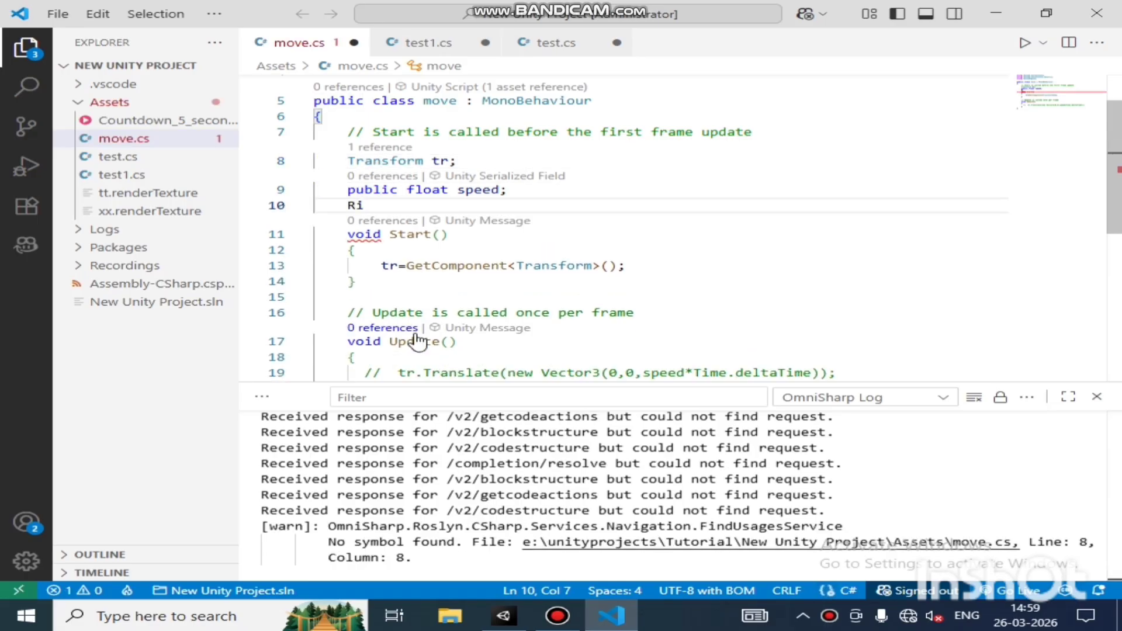
key(Return)
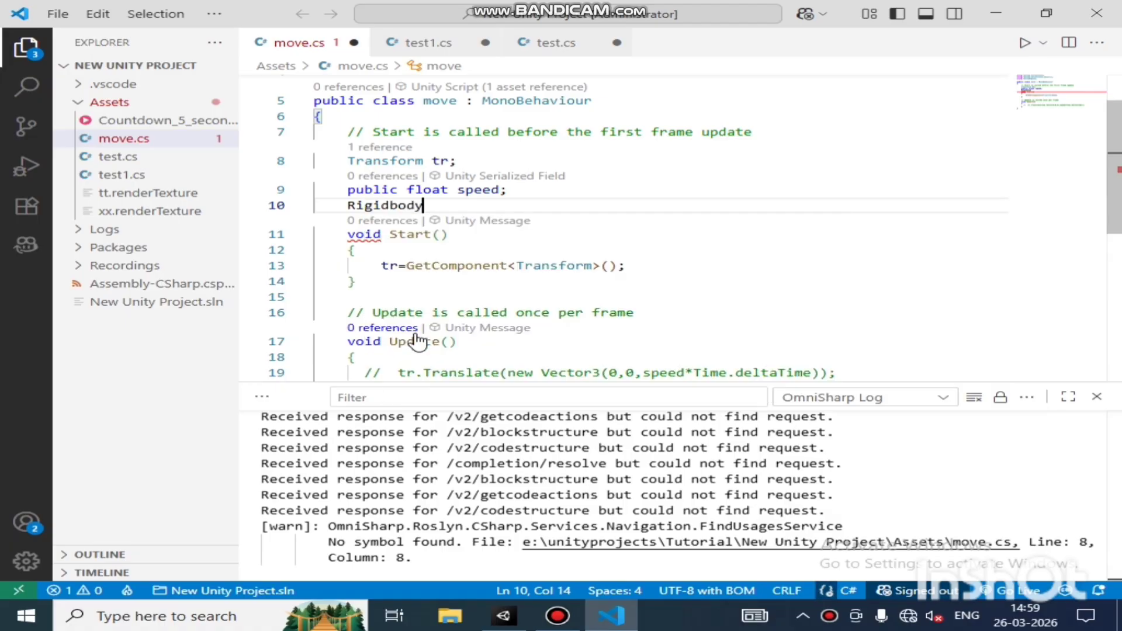
scroll(416, 339, up, 1)
text(rb;)
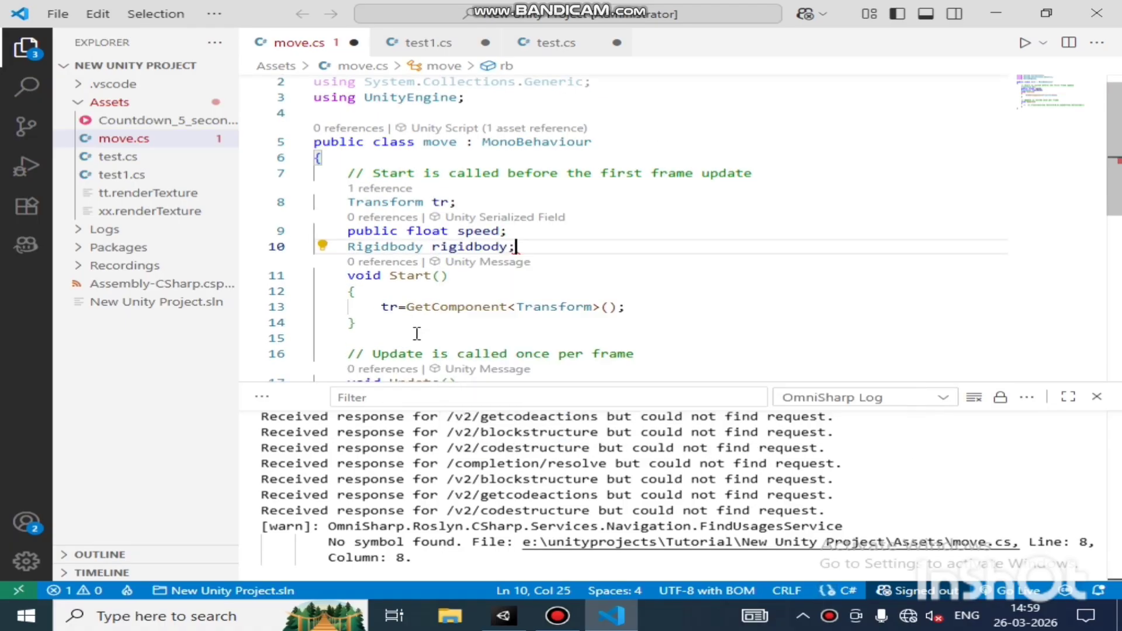
key(Left)
key(BackSpace)
key(BackSpace)
key(BackSpace)
key(BackSpace)
key(BackSpace)
key(BackSpace)
key(BackSpace)
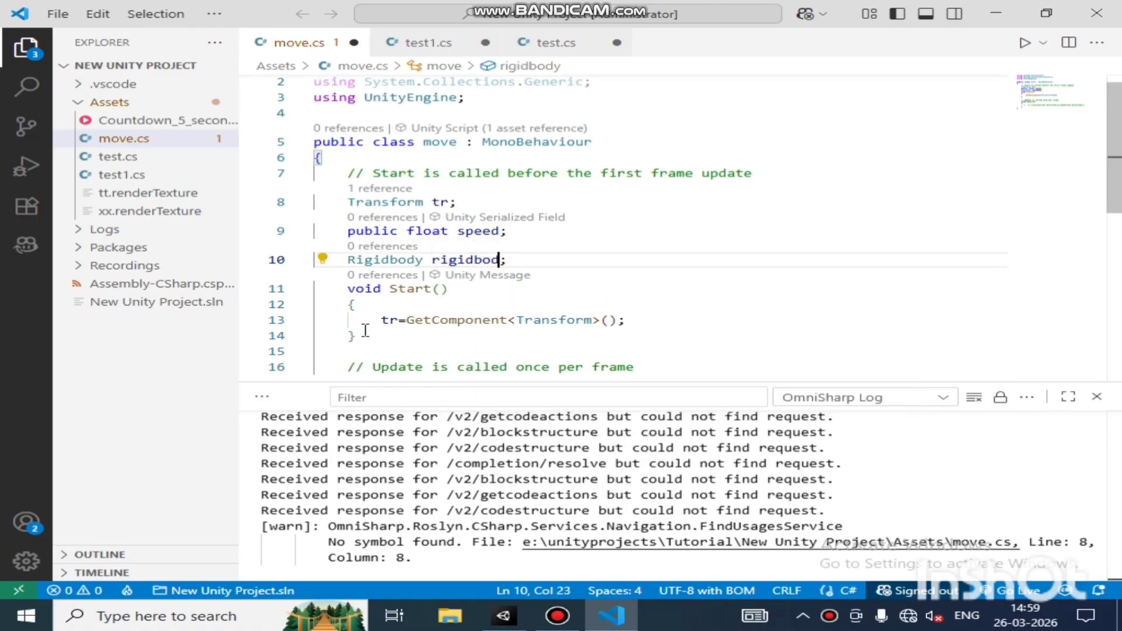
text(b)
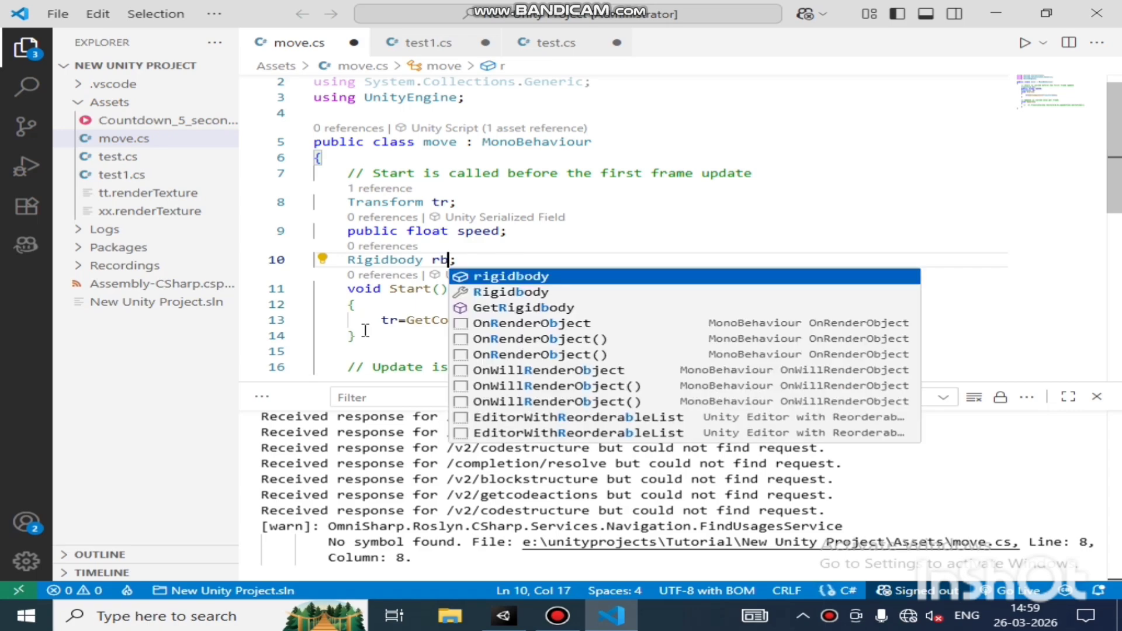
key(Escape)
Add rb=GetComponent<Rigidbody>(); below the tr assignment in the Start method
key(Down)
key(Down)
key(Down)
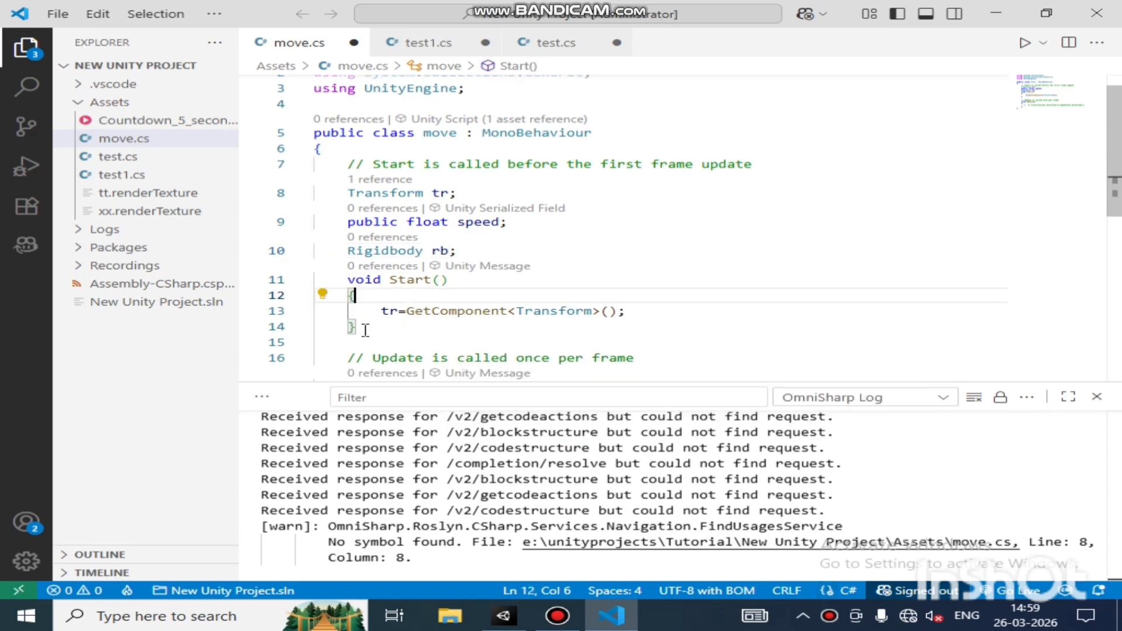
key(End)
key(Return)
text(r)
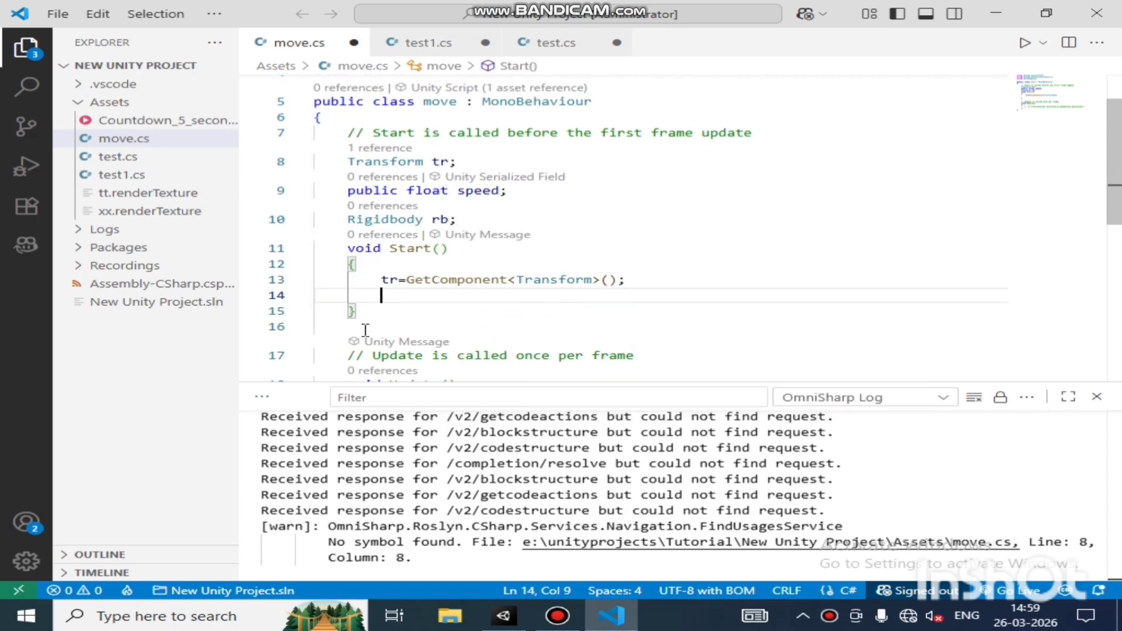
text(b=)
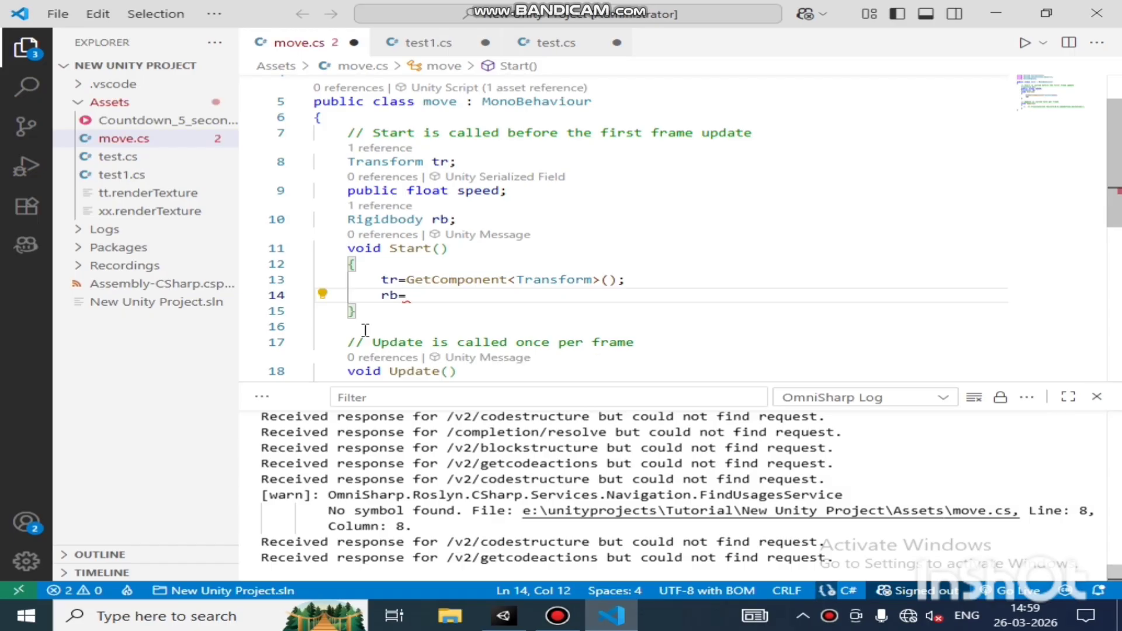
text(get)
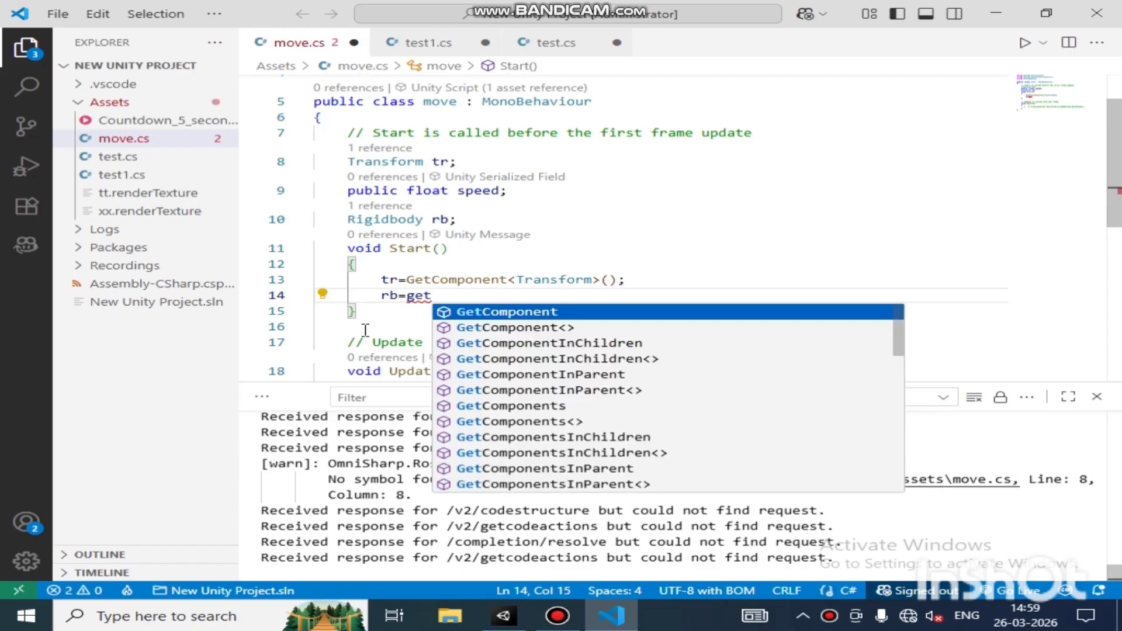
key(Return)
text(<)
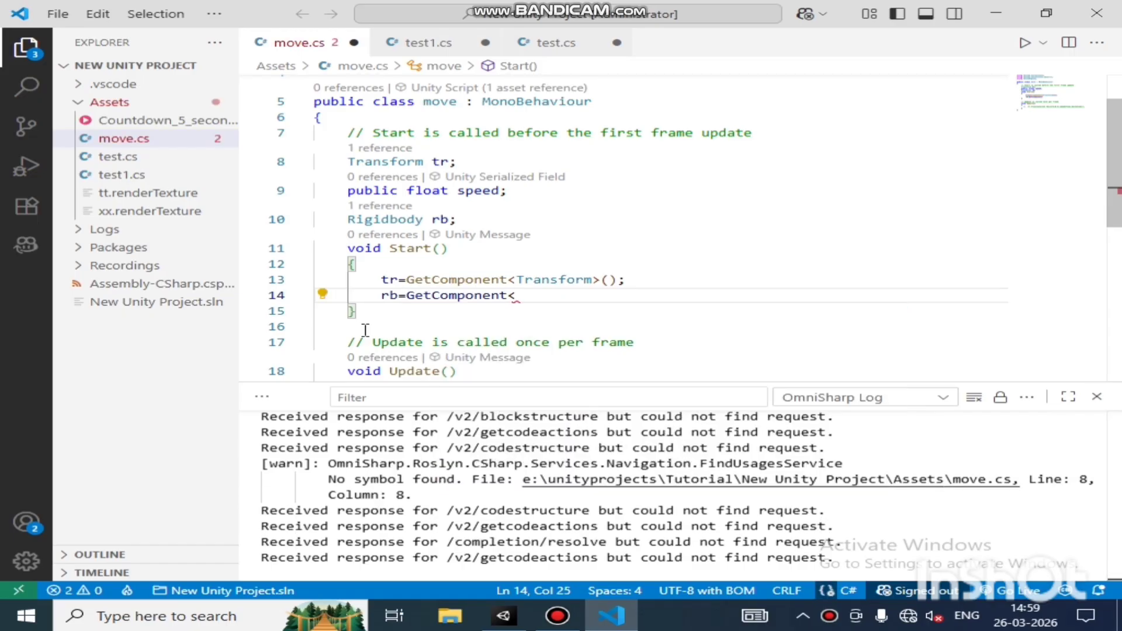
text(Ri)
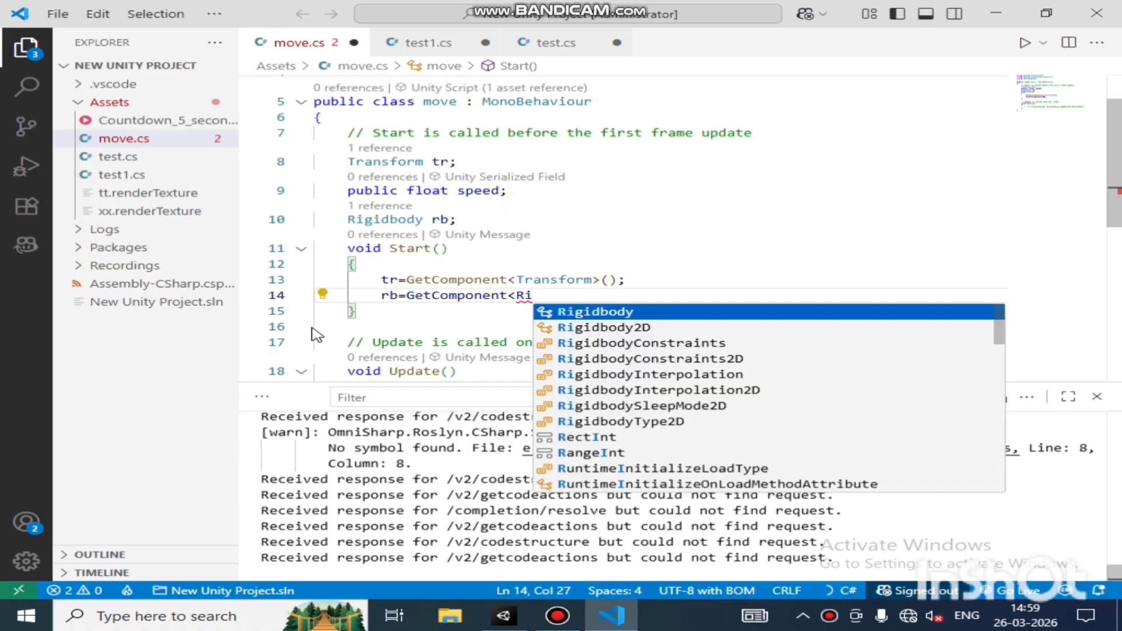
key(Return)
text(>)
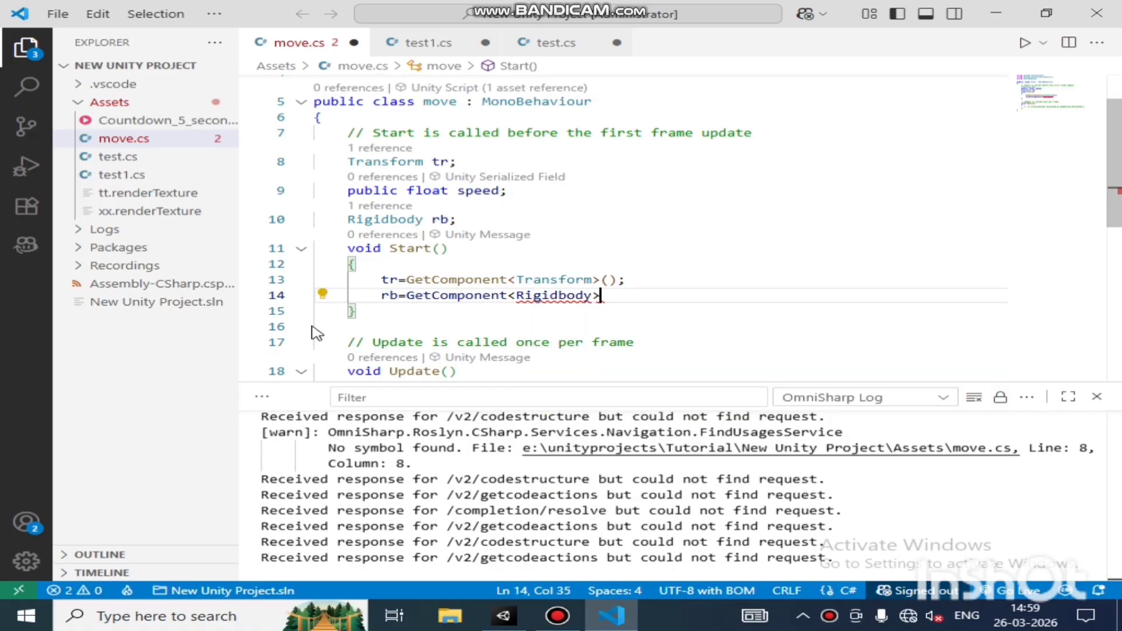
text(())
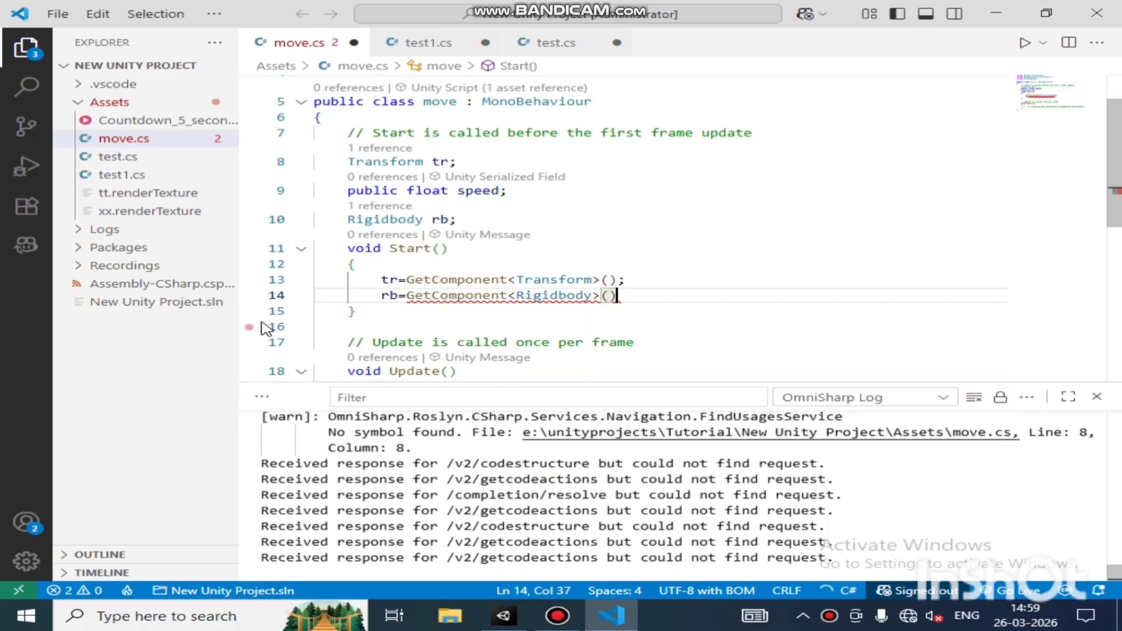
text(;)
Add an empty rb.AddForce(); call below the commented tr.Translate line in the Update method
scroll(266, 329, up, 1)
key(Down)
key(Down)
key(Down)
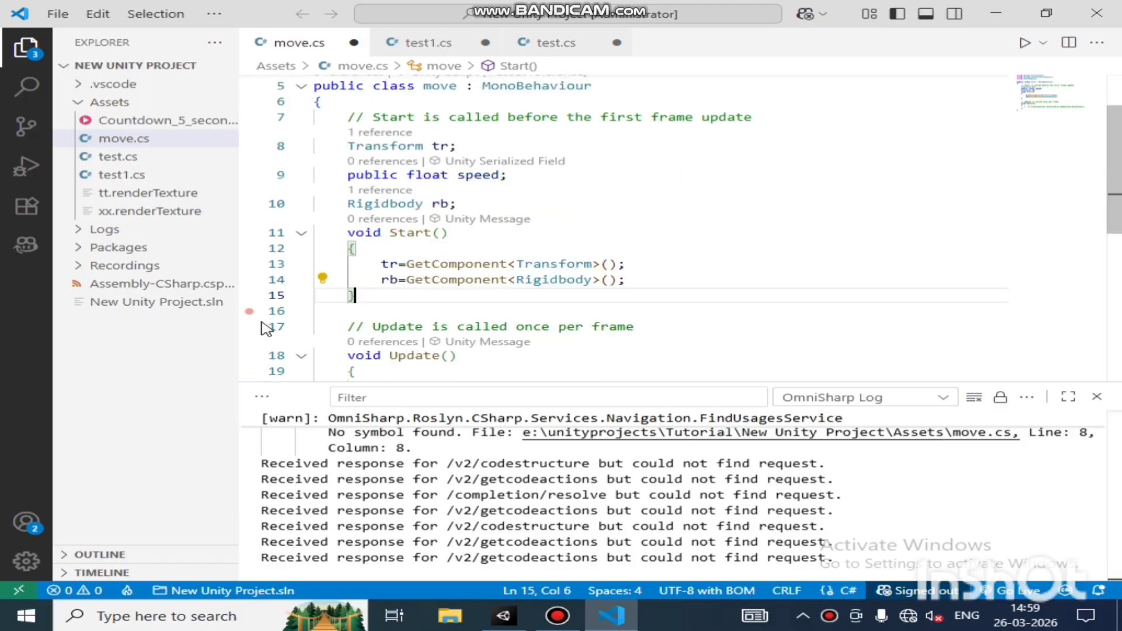
key(Down)
key(Down)
key(Down)
key(End)
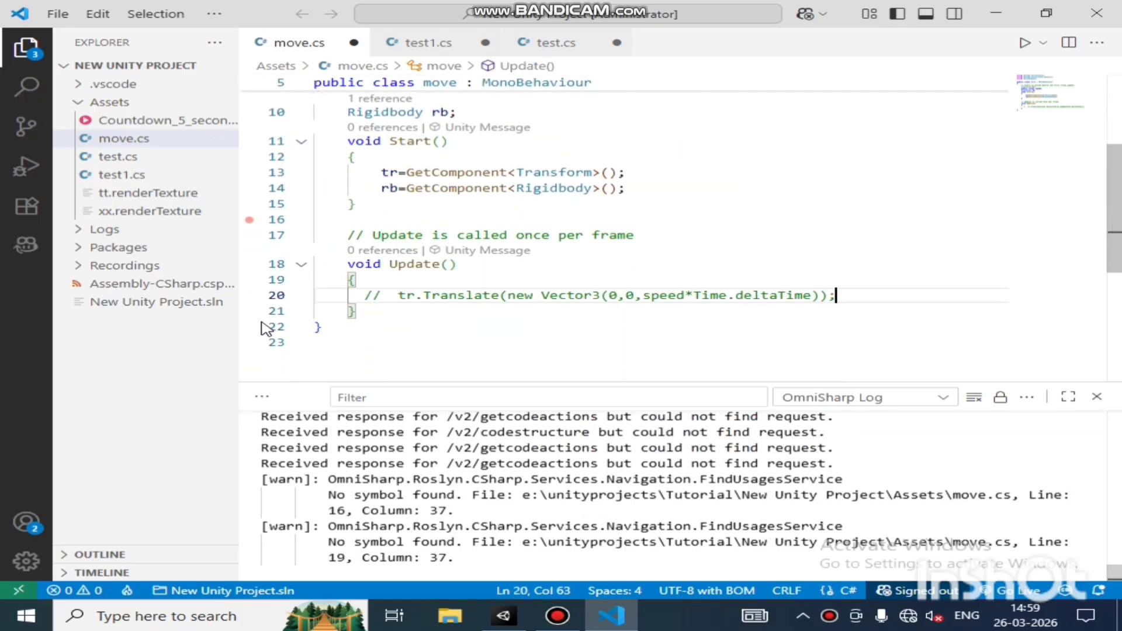
key(Return)
text(r)
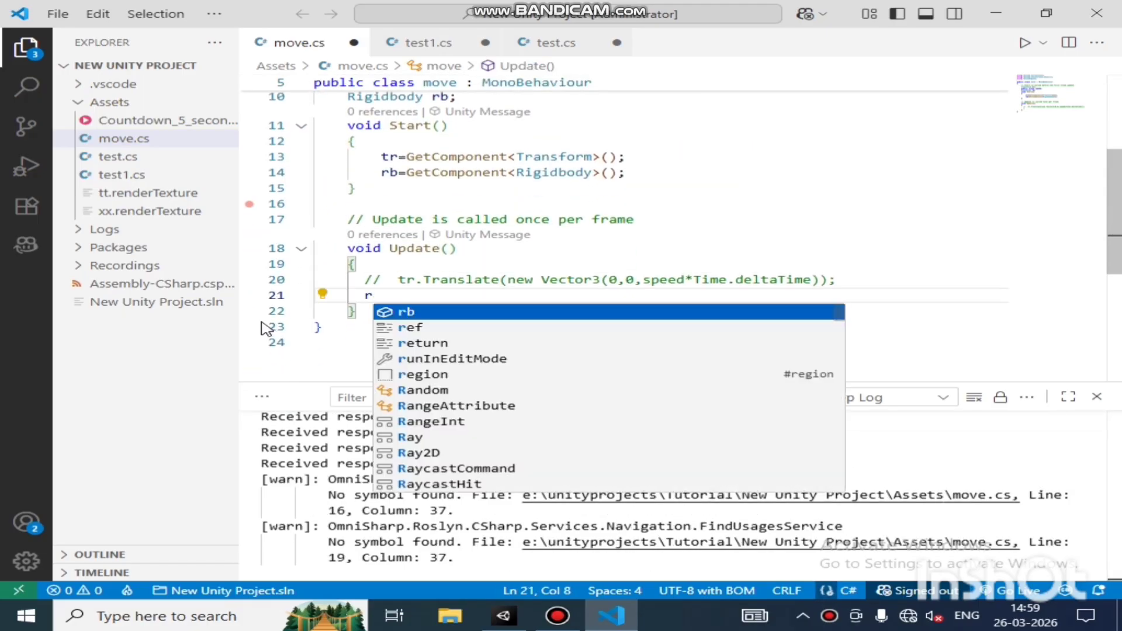
text(b.a)
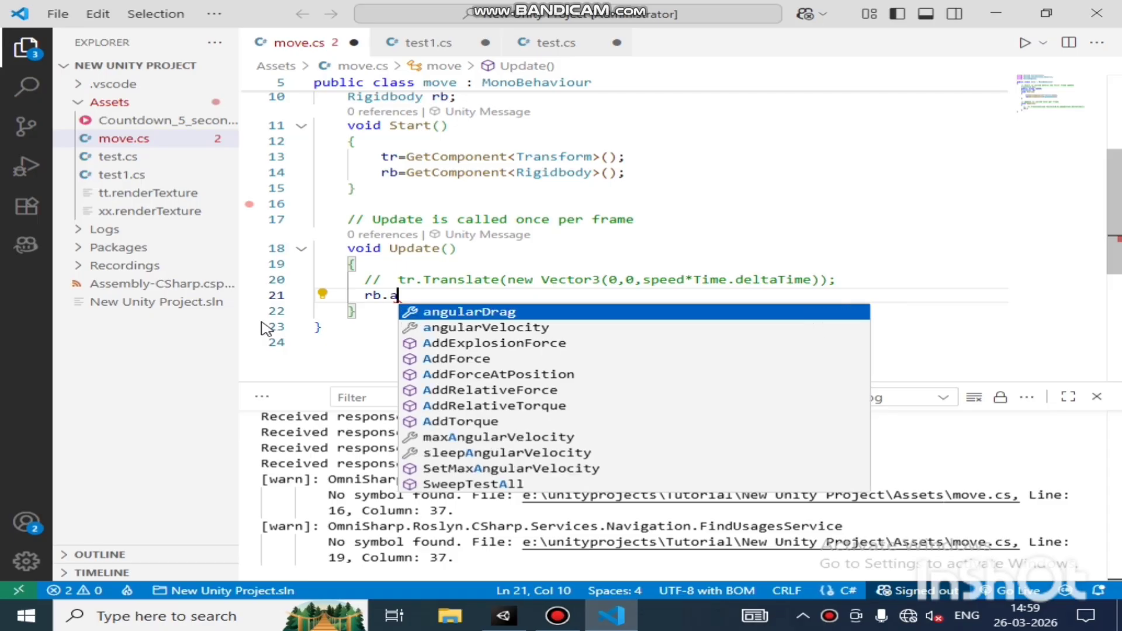
text(dd)
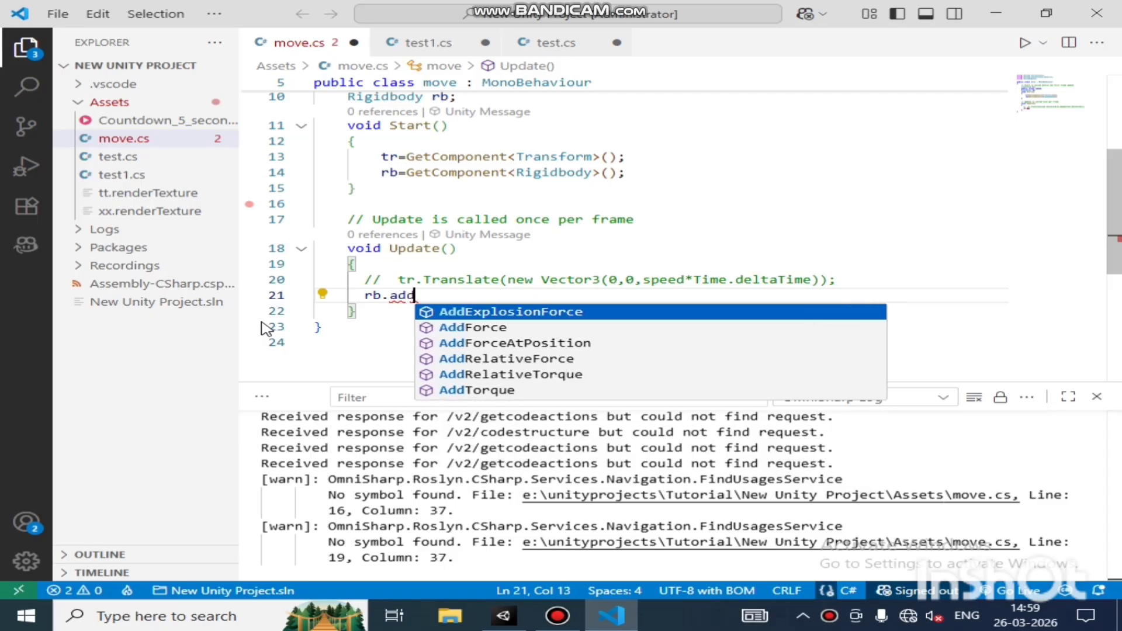
key(Down)
key(Return)
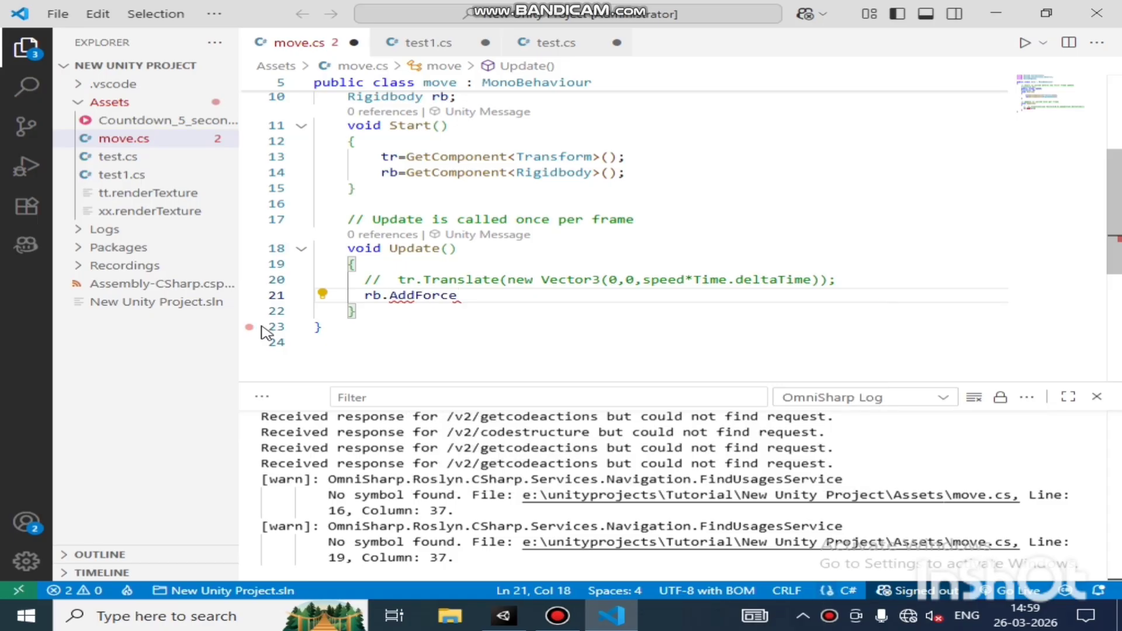
text(()
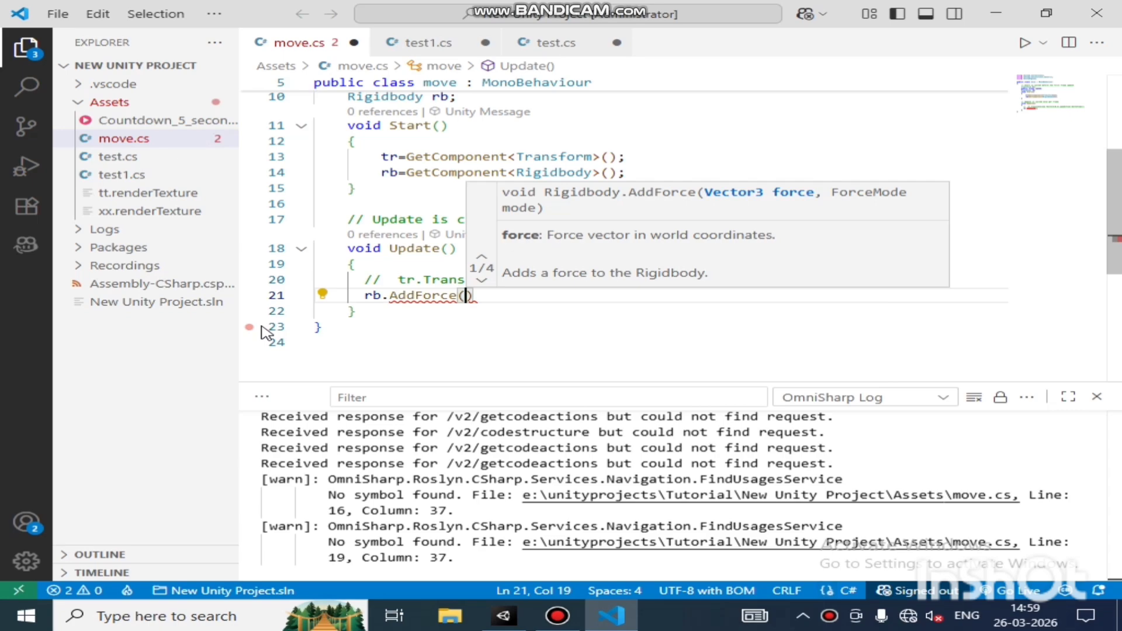
text();)
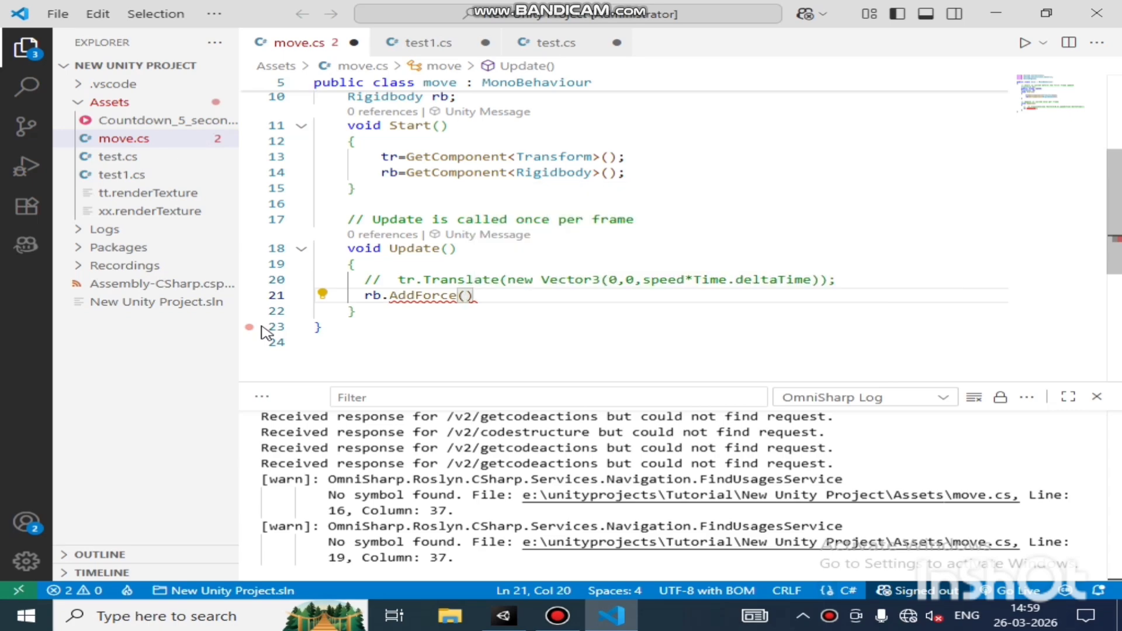
Pass new Vector3(0,0,speed*Time.deltaTime) as the argument of rb.AddForce and save move.cs
key(Left)
text(new Ve)
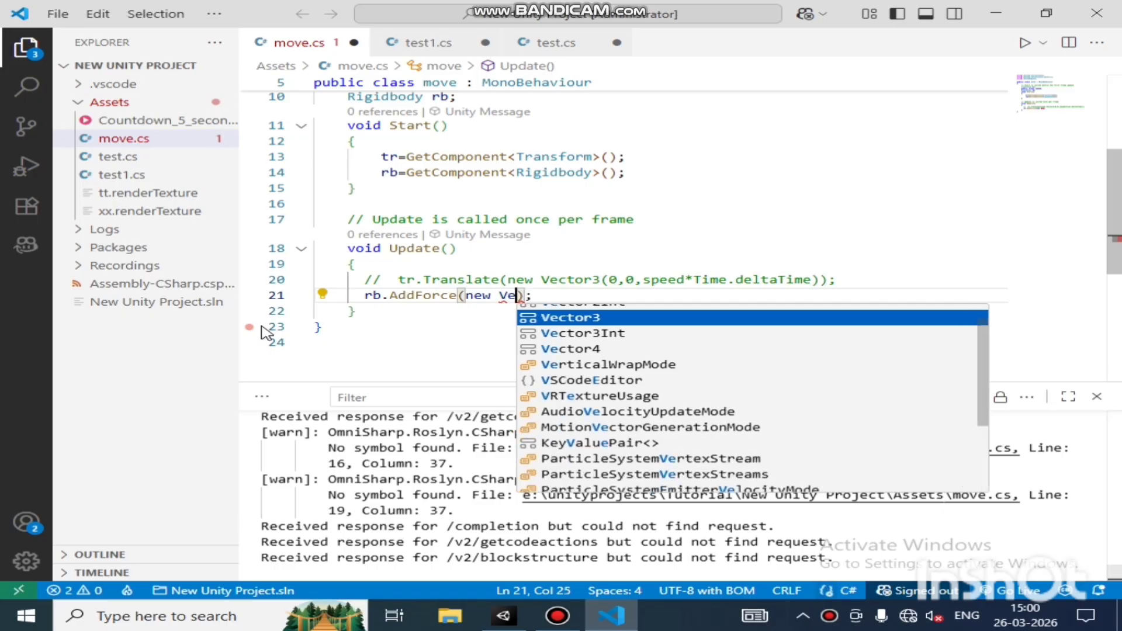
key(Return)
text((0)
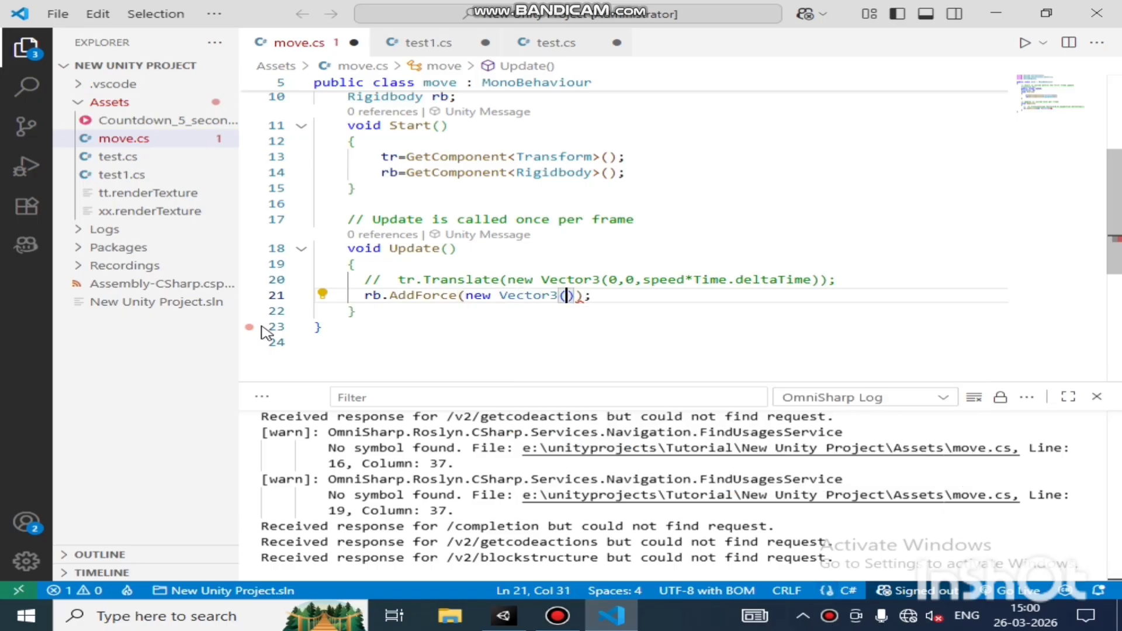
text(,0)
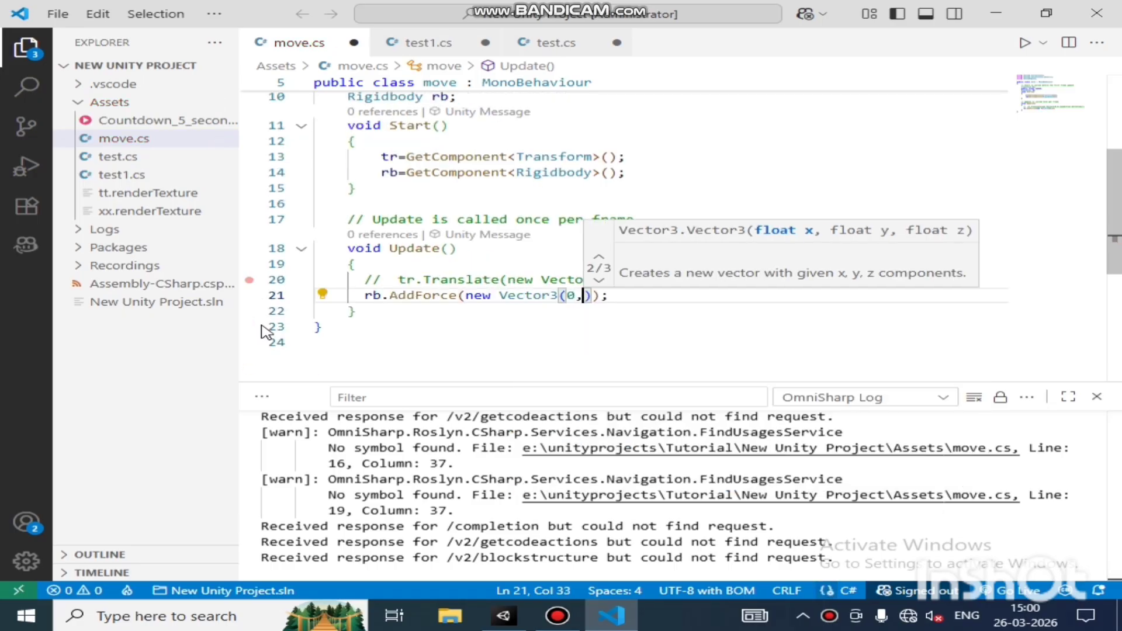
text(,sp)
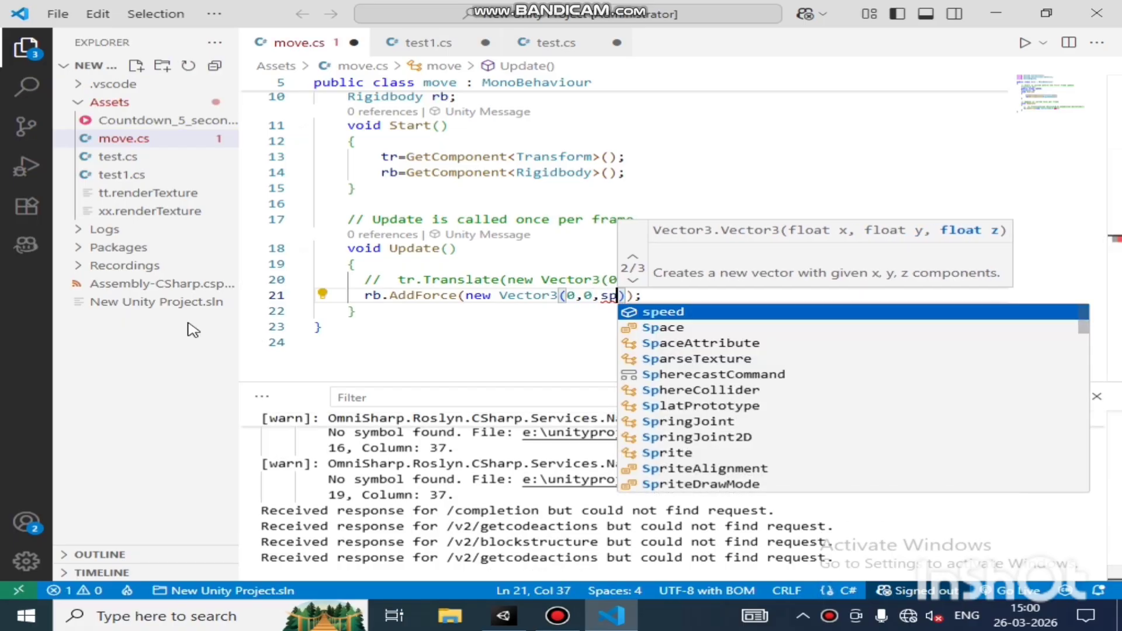
key(Return)
text(*Tim)
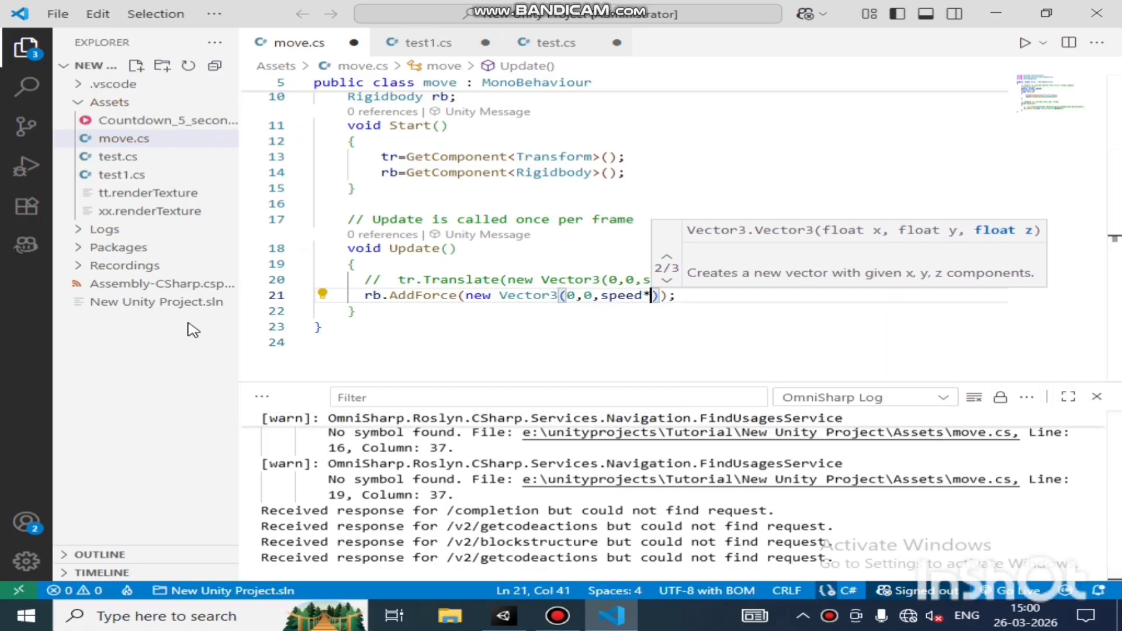
text(e.)
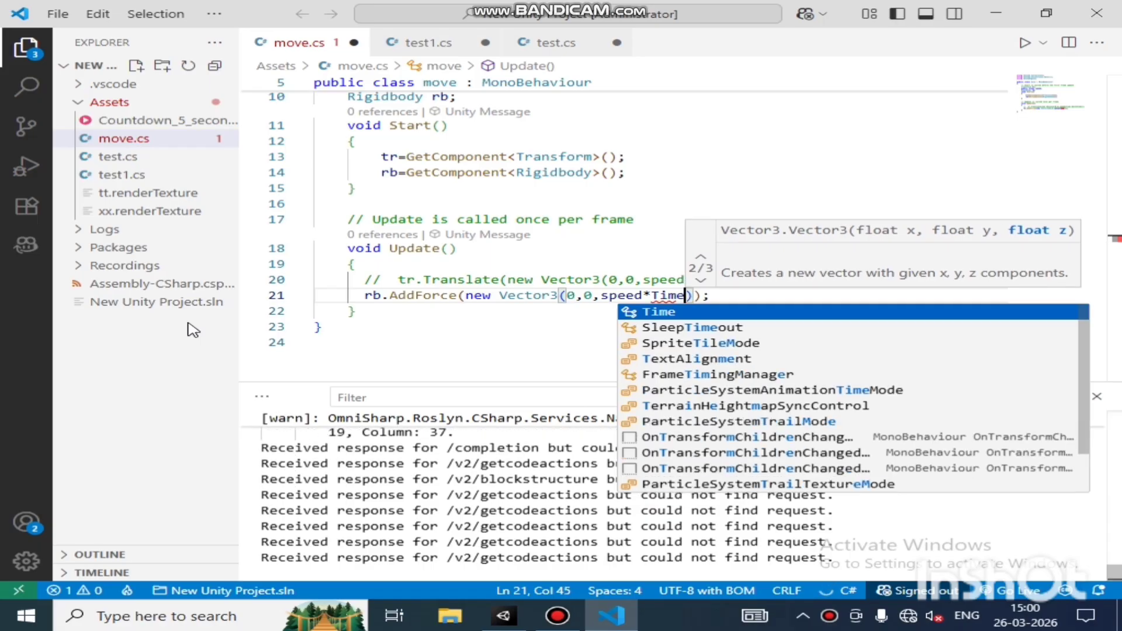
key(Down)
key(Down)
key(Return)
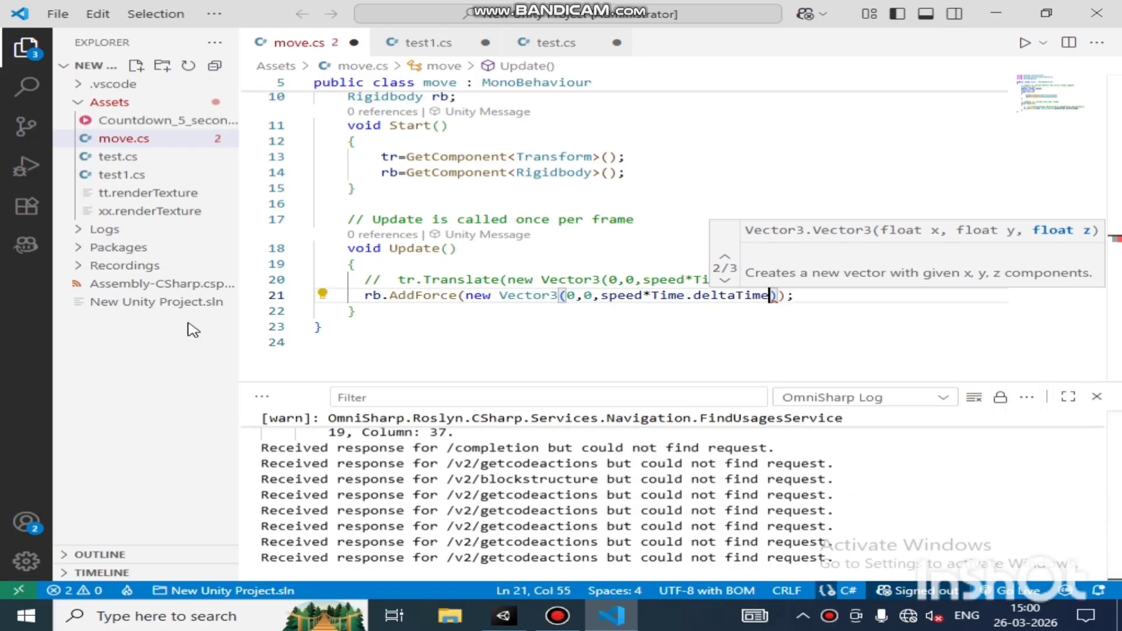
key(Right)
key(Right)
key(Right)
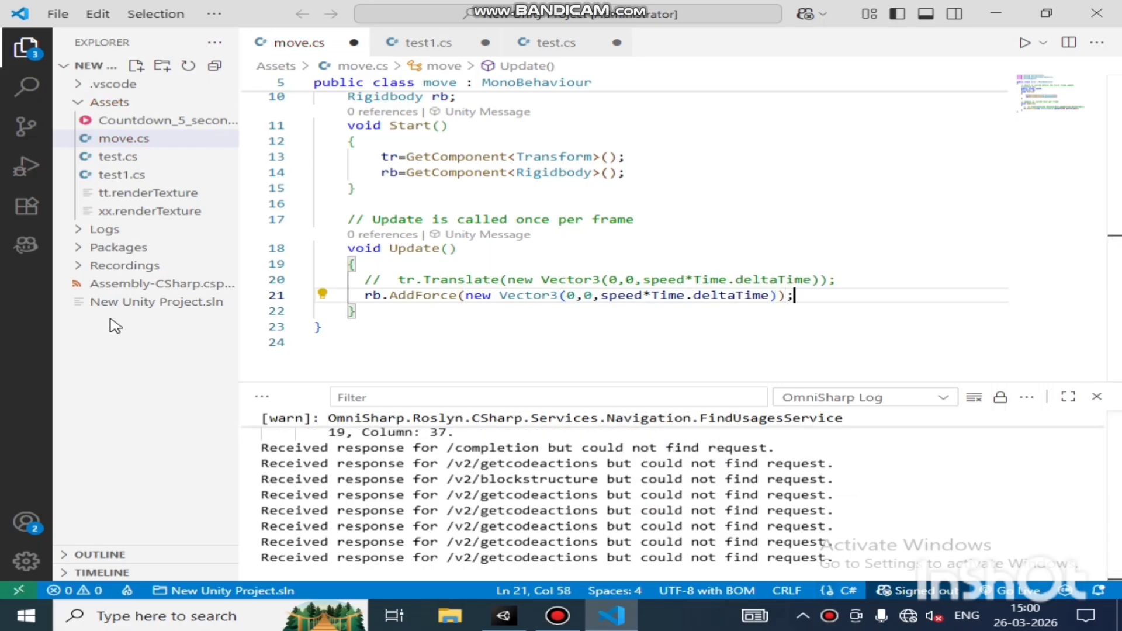
key(Up)
key(Up)
key(Up)
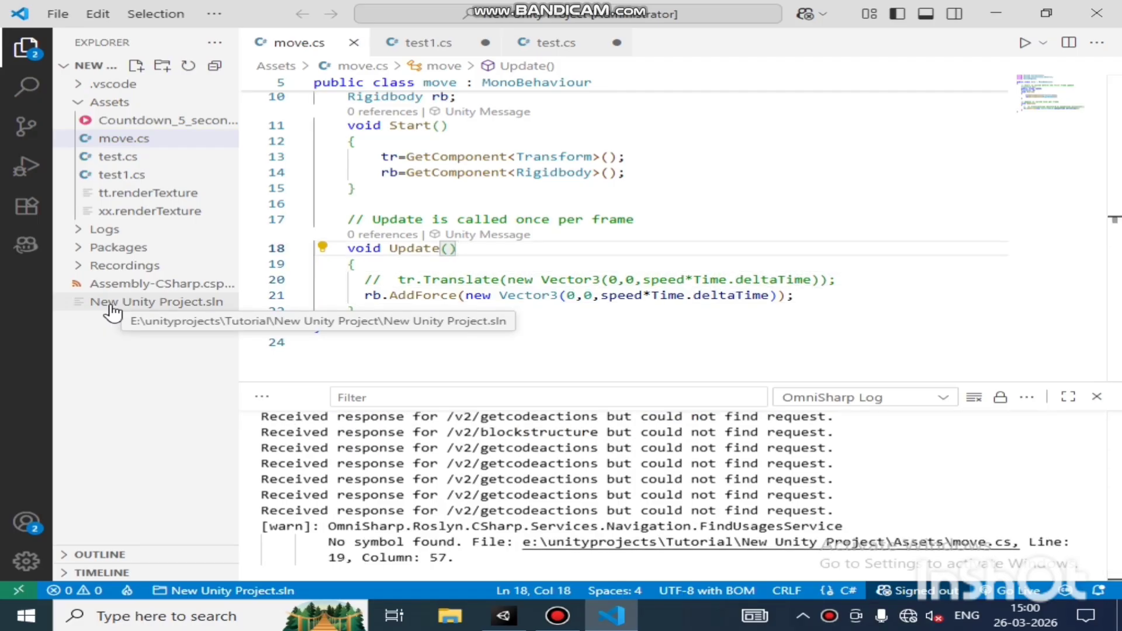
Switch to Unity and review the Transform, Move script and Rigidbody components of Cube (1)
key(alt)
key(alt+Tab)
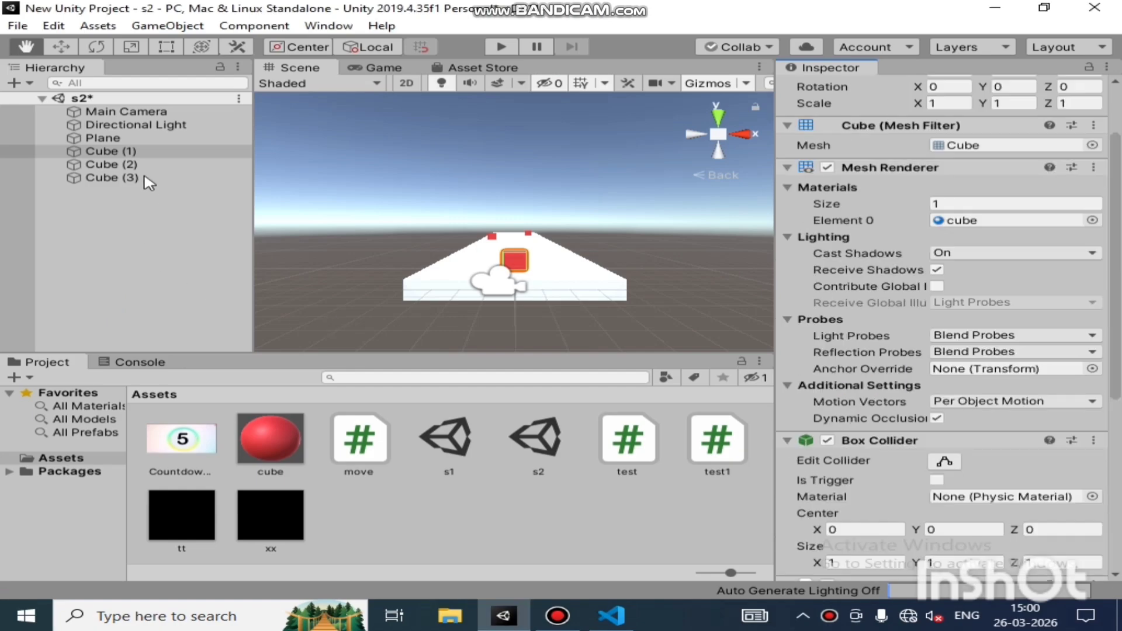
click(144, 152)
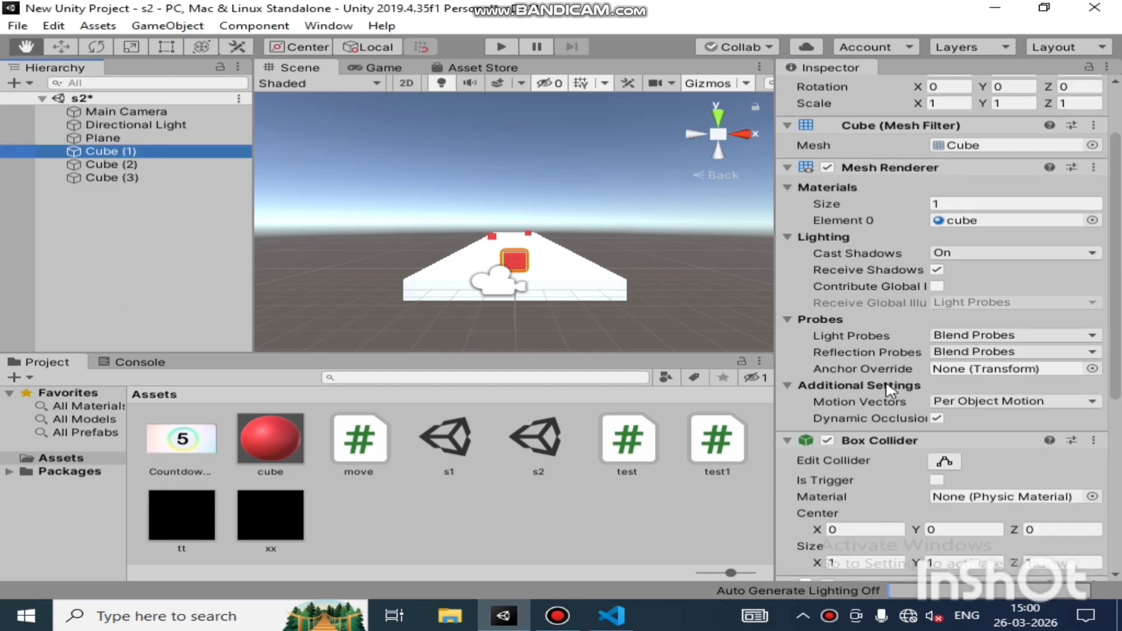
scroll(891, 390, down, 10)
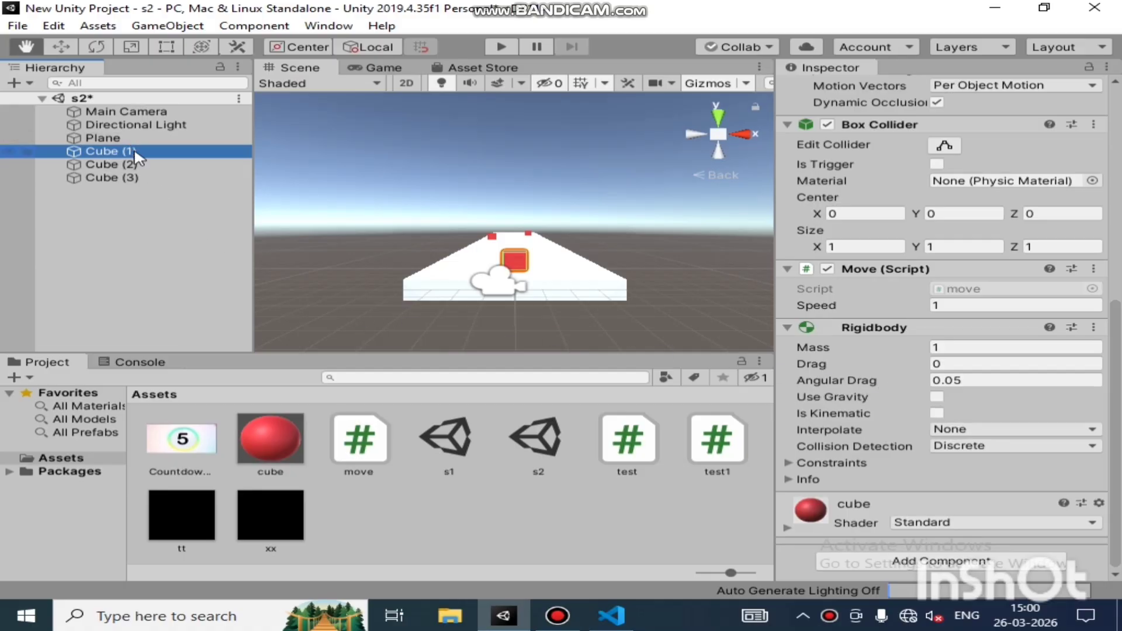
scroll(918, 301, up, 10)
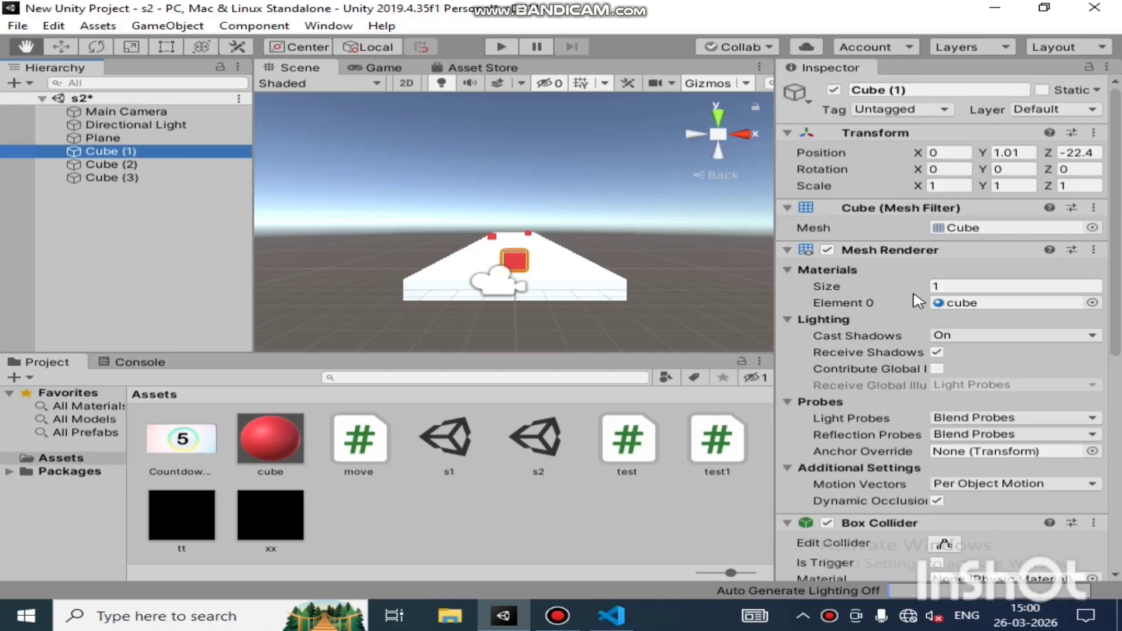
scroll(918, 300, down, 3)
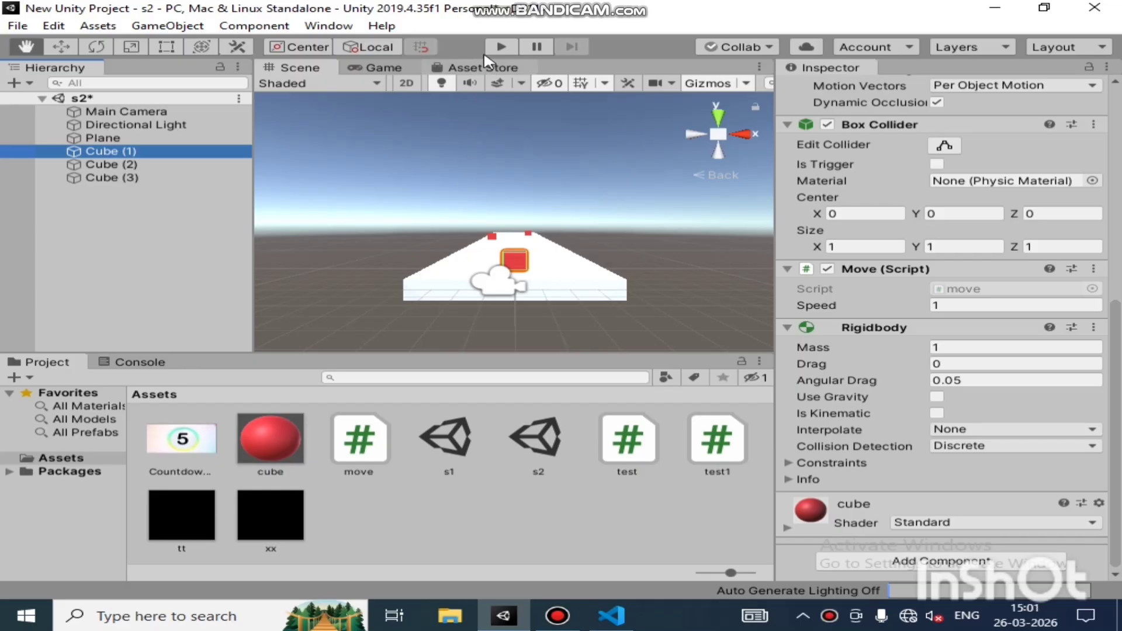
Run the scene to test the AddForce movement of Cube (1), and stop the playback
click(499, 47)
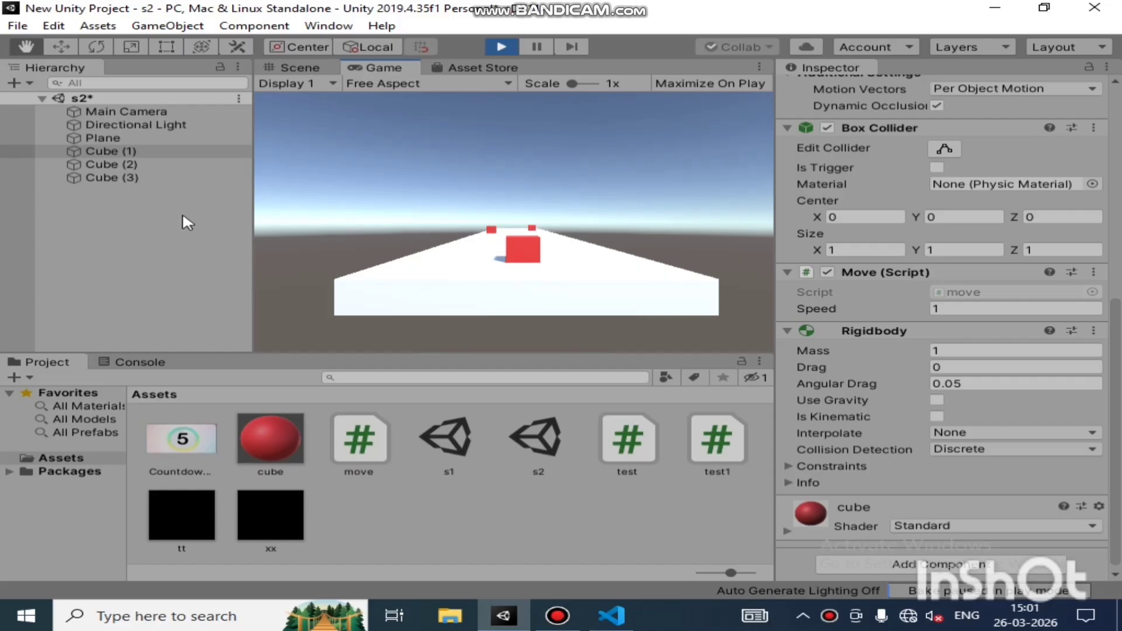
click(159, 150)
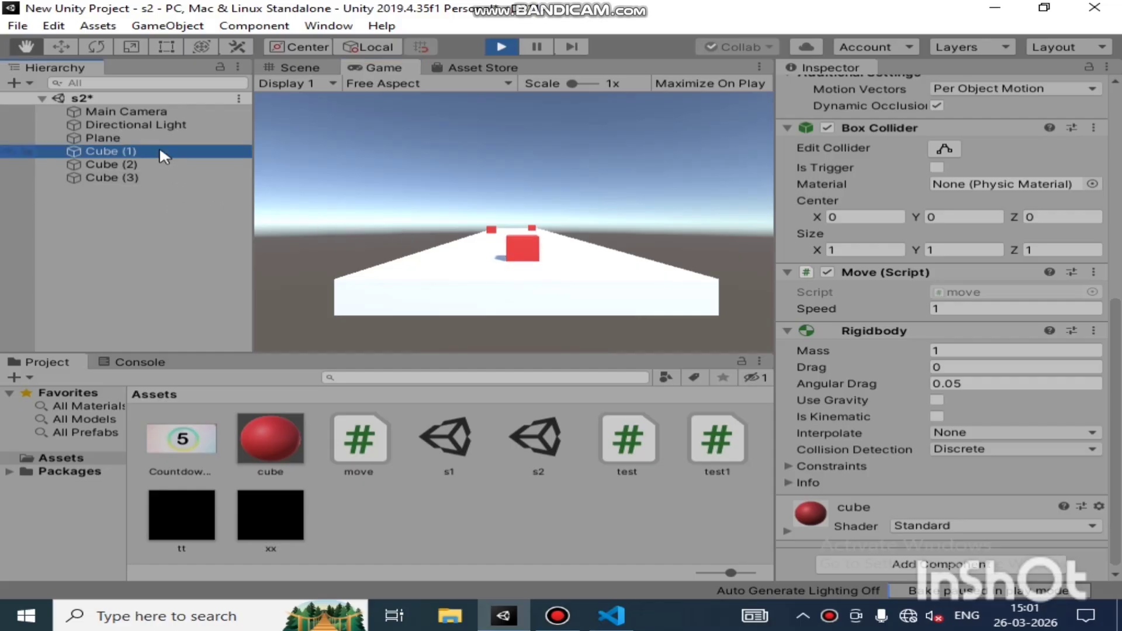
click(501, 47)
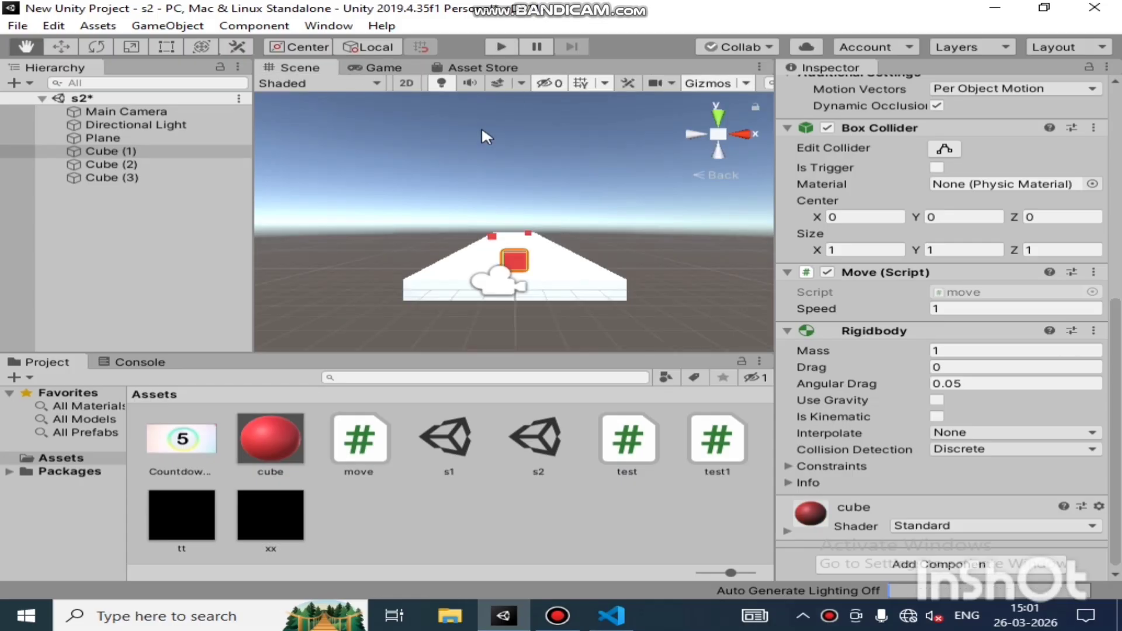
Set the Speed of Cube (1)'s Move script to 5
click(944, 308)
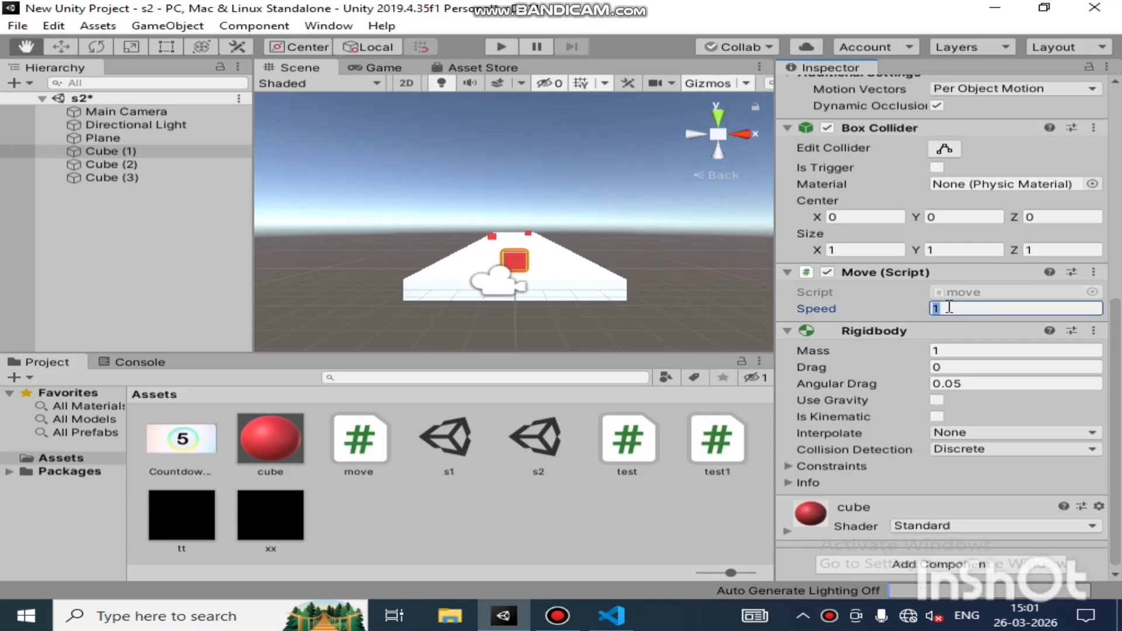
click(952, 306)
key(BackSpace)
text(5)
Run the scene again and frame Cube (1) in the Scene view
click(496, 43)
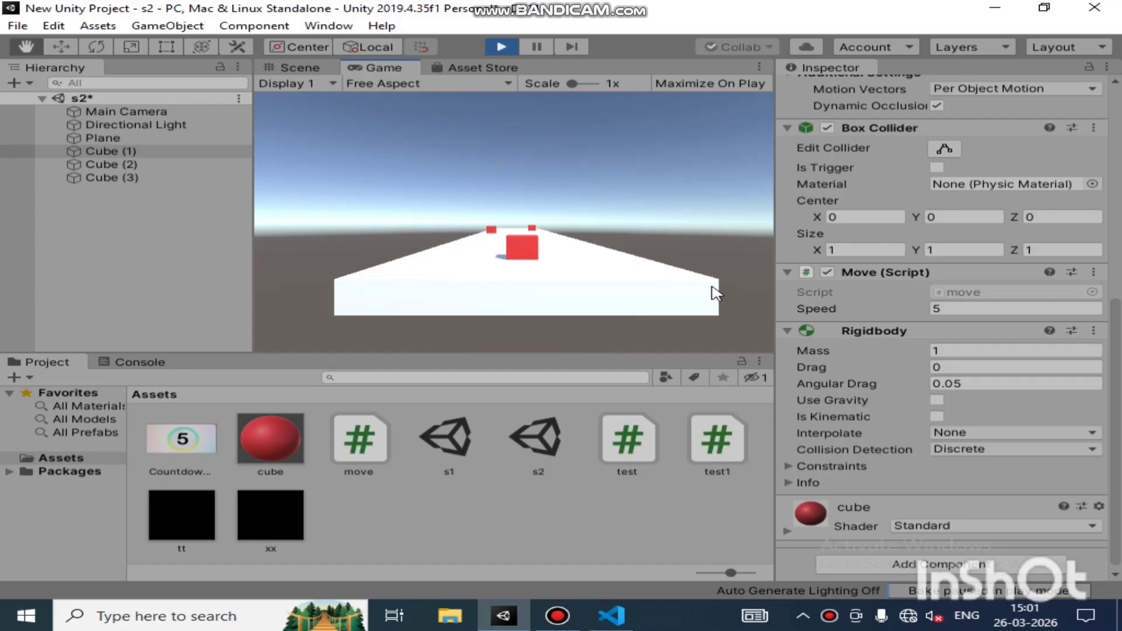
click(297, 66)
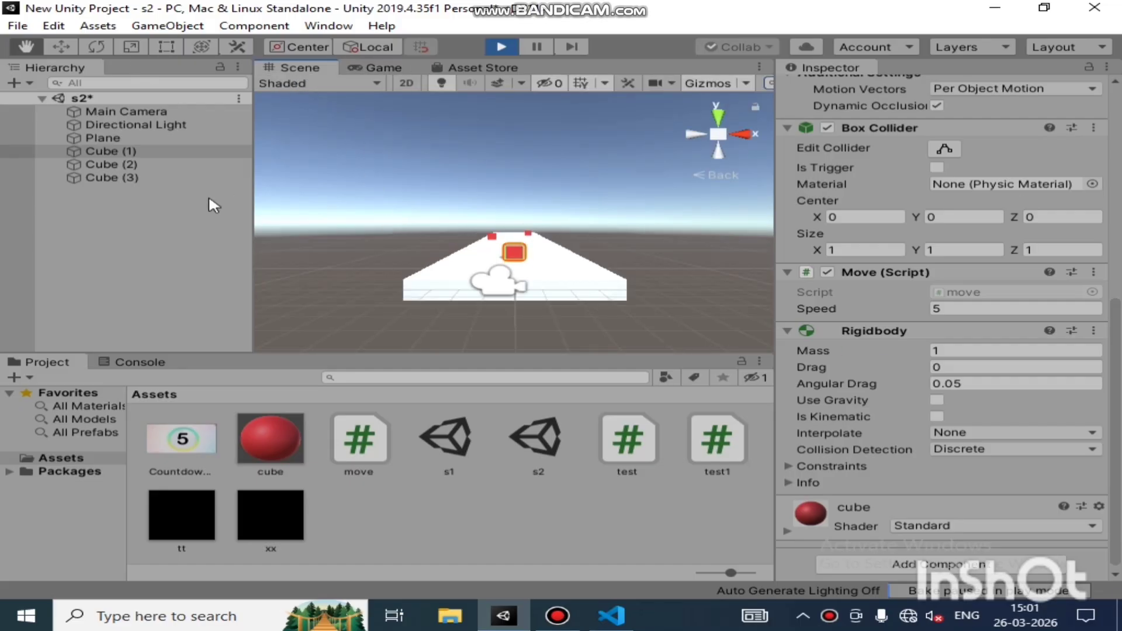
click(111, 151)
key(f)
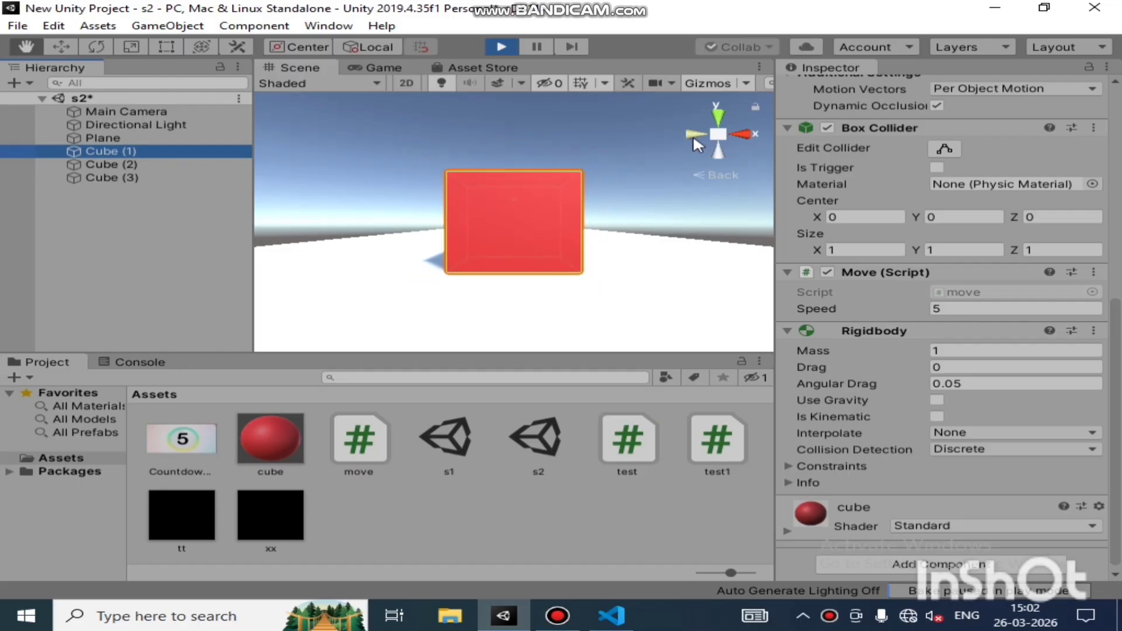
Examine how Cube (1) travels over and past the platform from different Scene view angles during playback
click(694, 137)
click(694, 137)
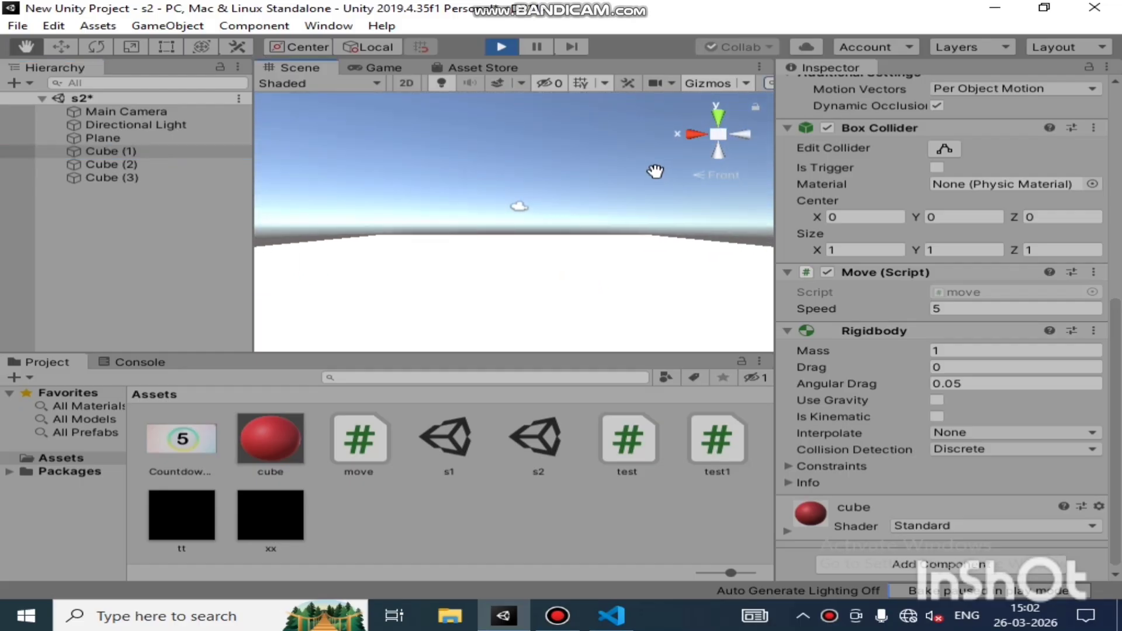
click(742, 136)
click(742, 137)
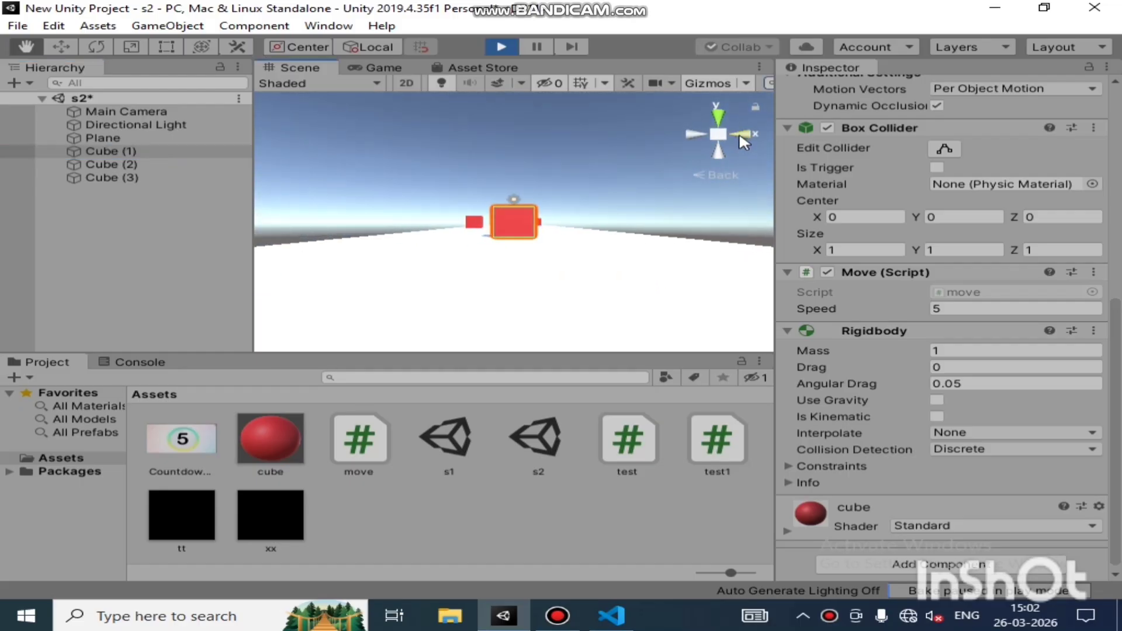
click(693, 137)
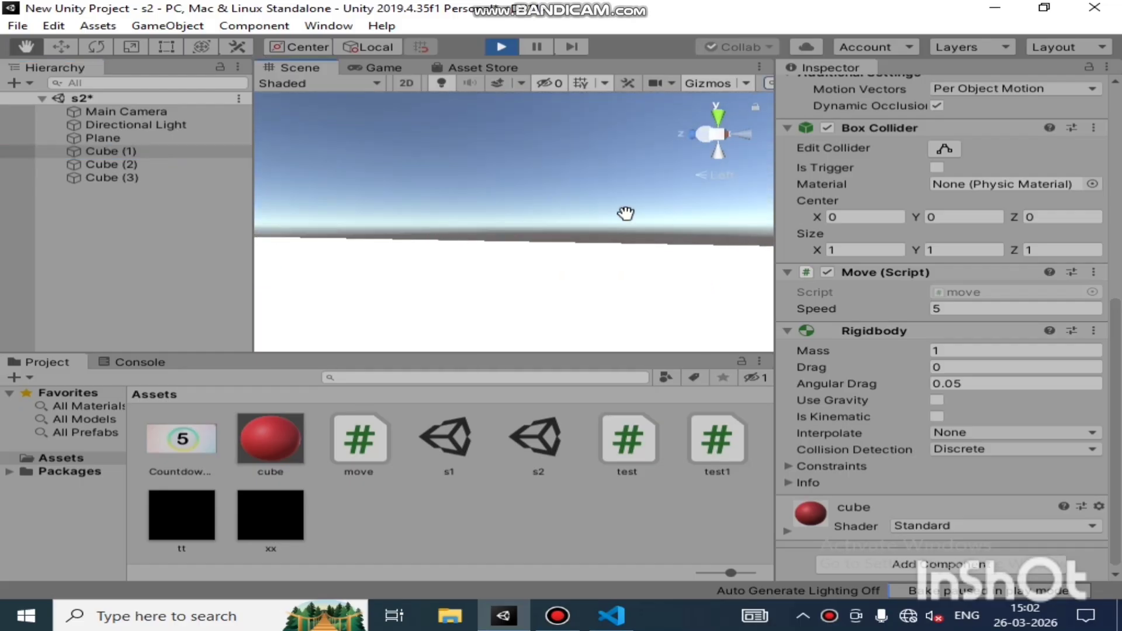
click(744, 134)
drag(559, 246, 558, 318)
drag(559, 206, 561, 333)
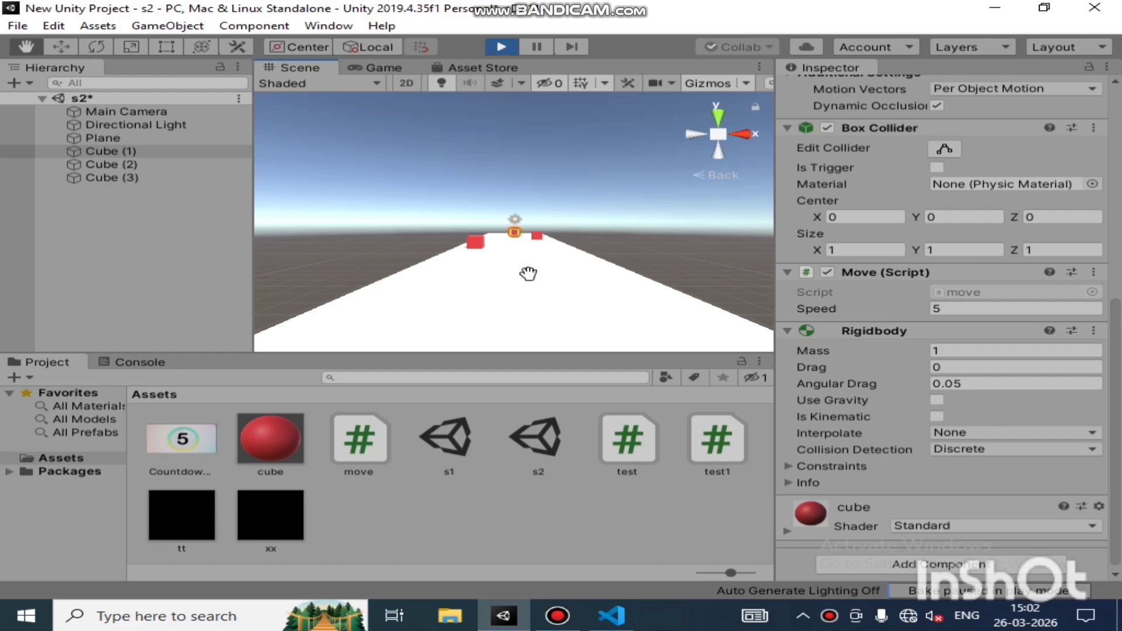
drag(528, 273, 539, 324)
double_click(102, 151)
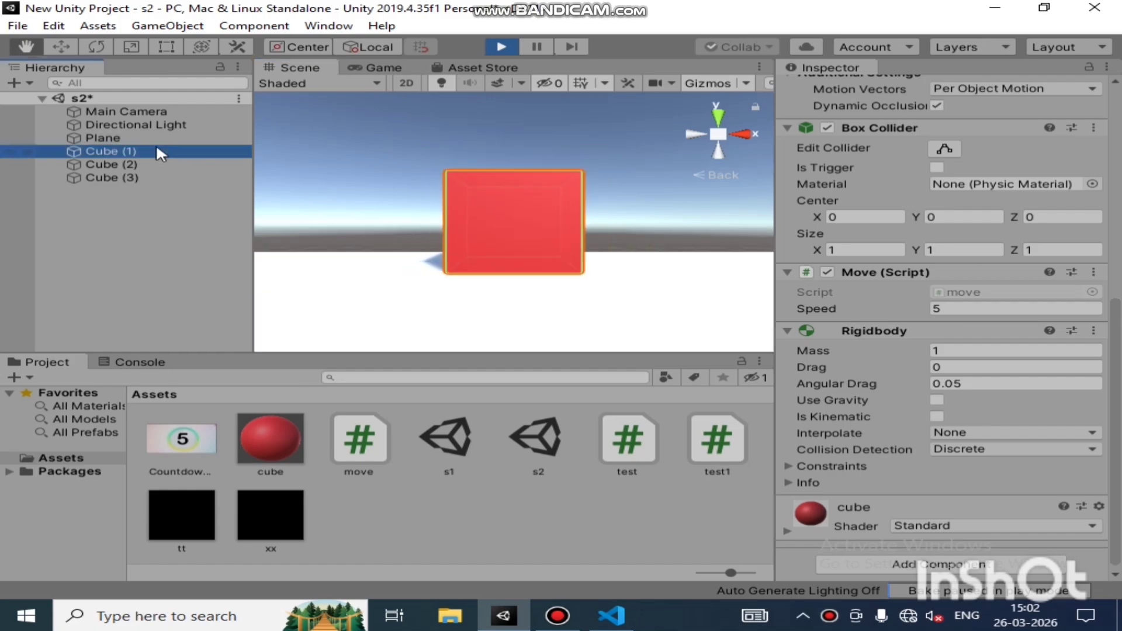
drag(475, 218, 463, 326)
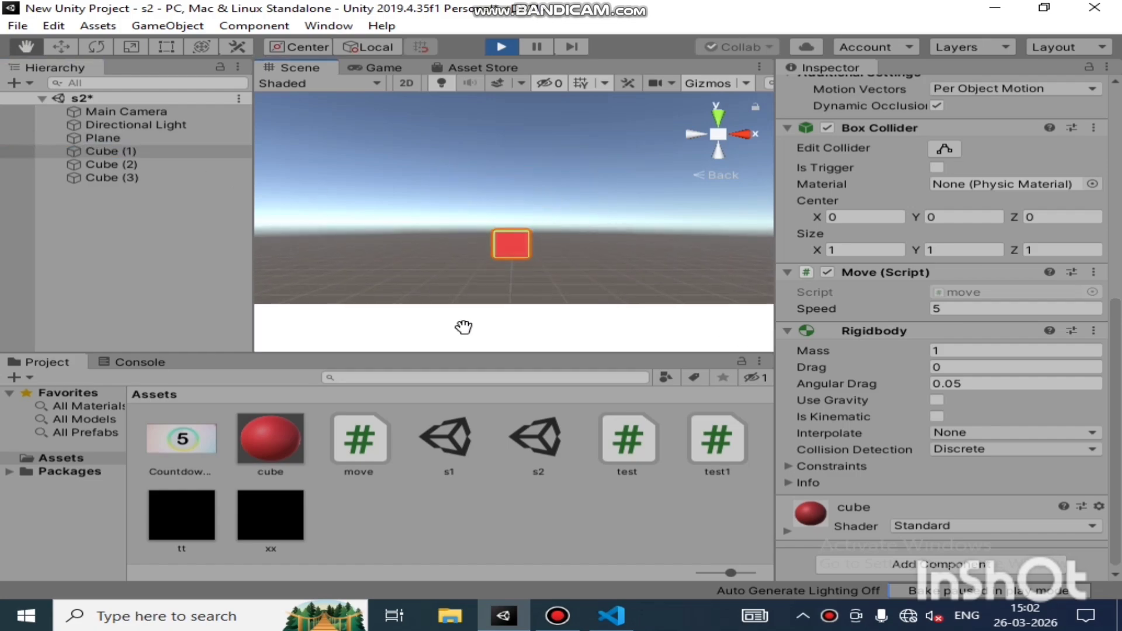
Stop the playback and set the Speed of Cube (1)'s Move script to 10
click(501, 47)
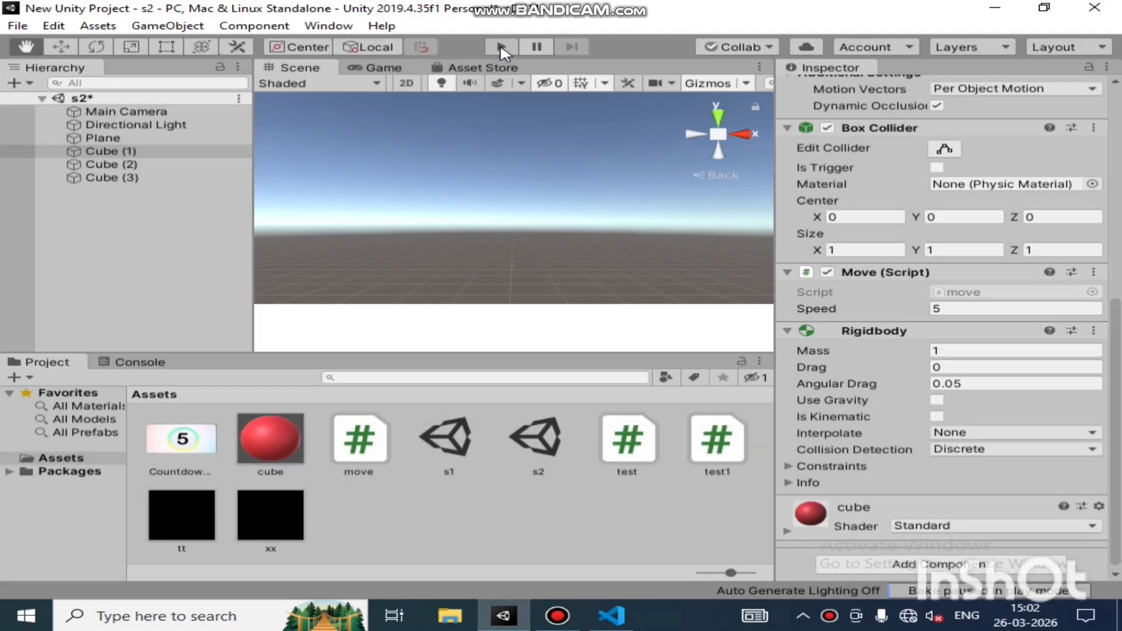
click(147, 155)
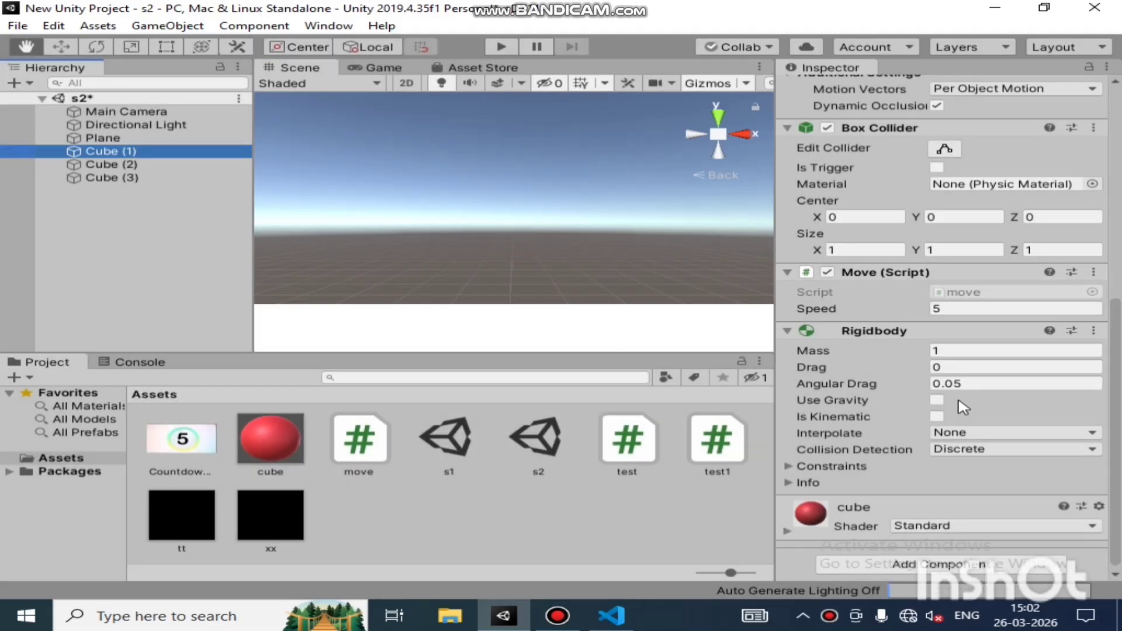
click(947, 310)
double_click(948, 310)
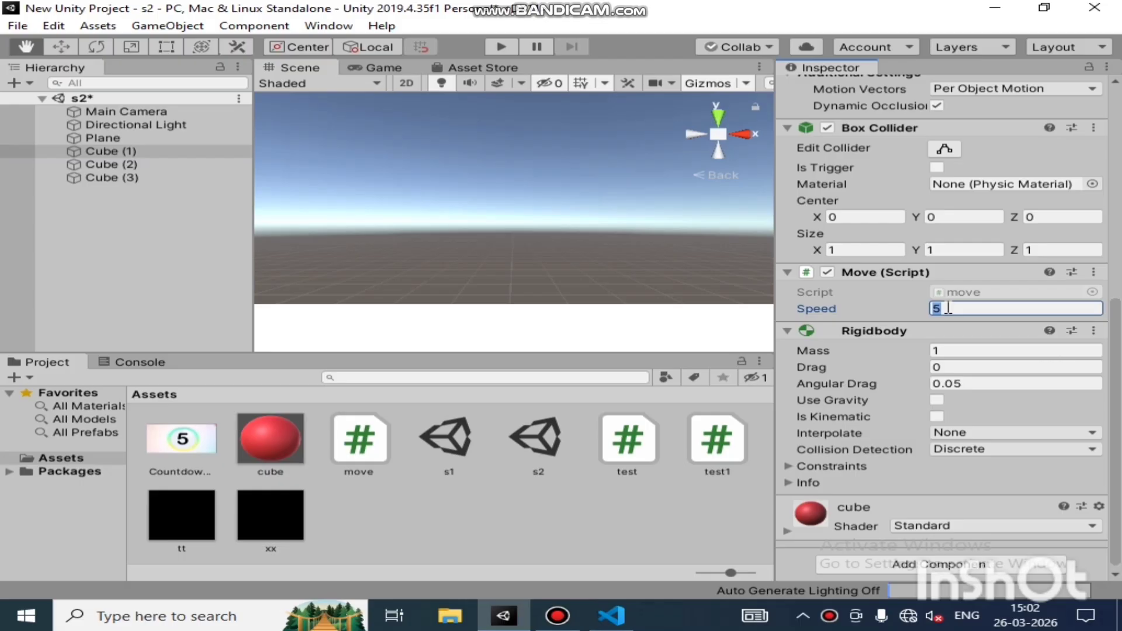
text(10)
key(Return)
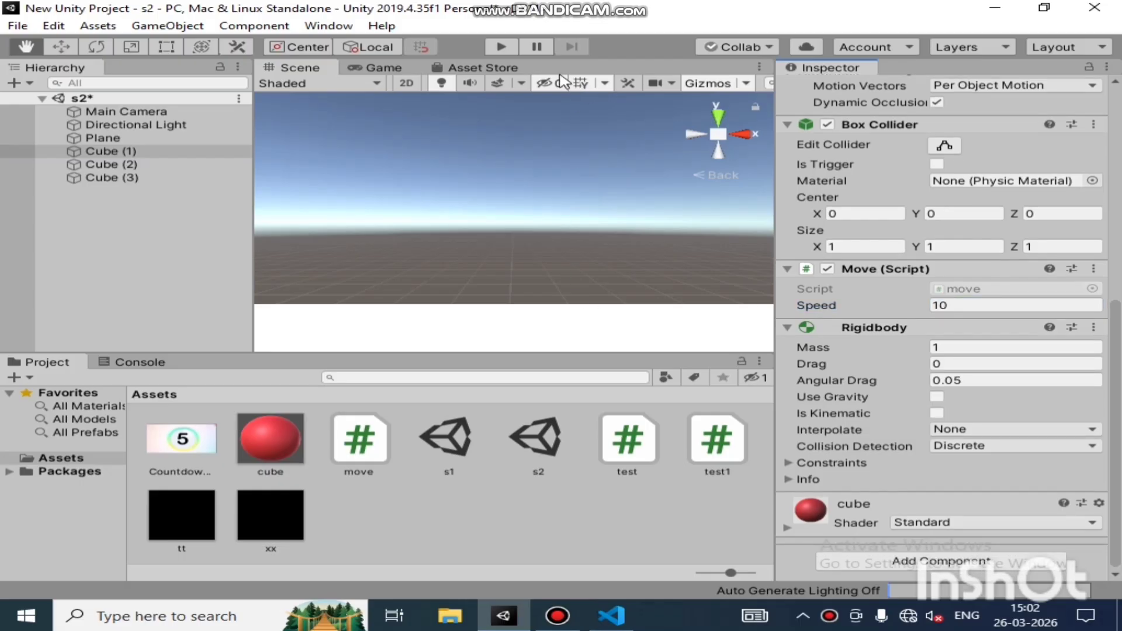
Test Cube (1)'s movement in a short playback, and set its Move script's Speed to 40
click(504, 47)
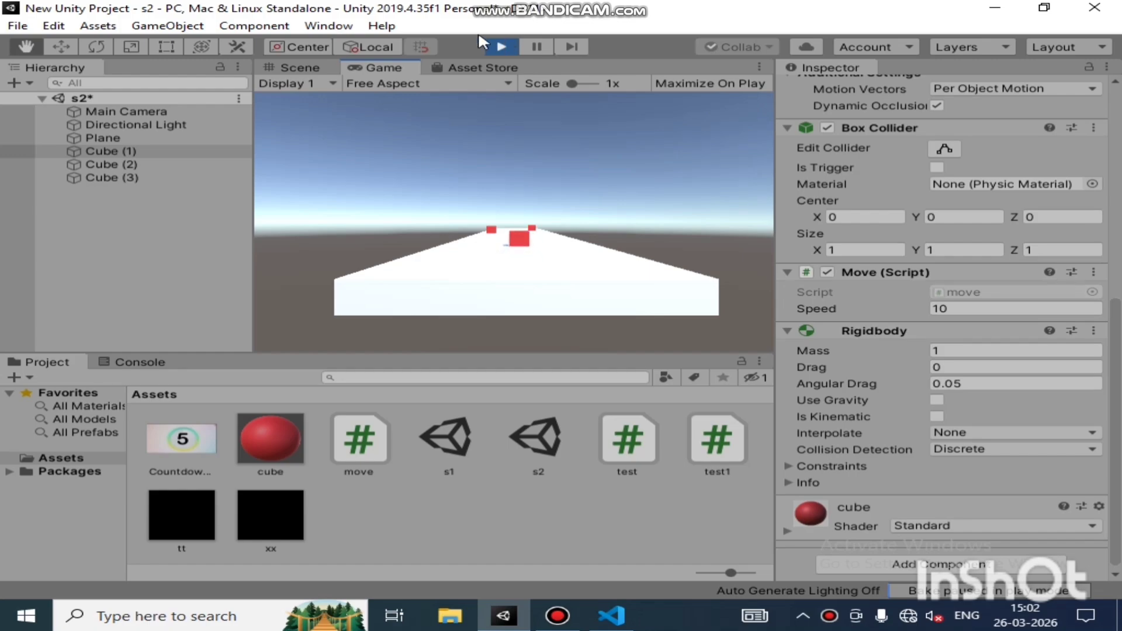
click(503, 46)
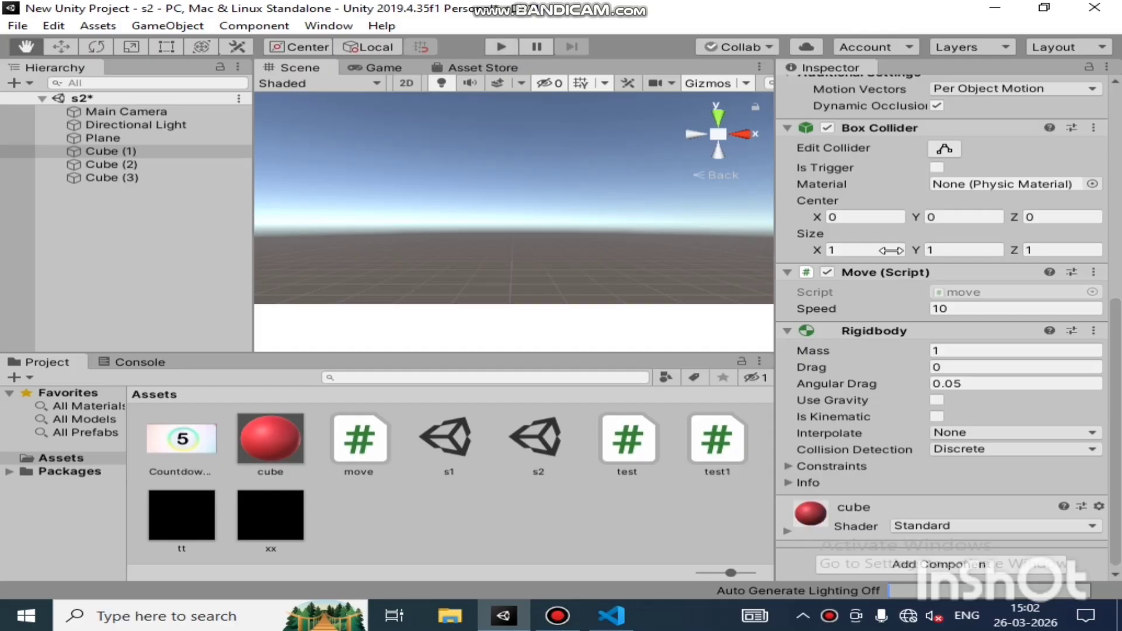
click(968, 309)
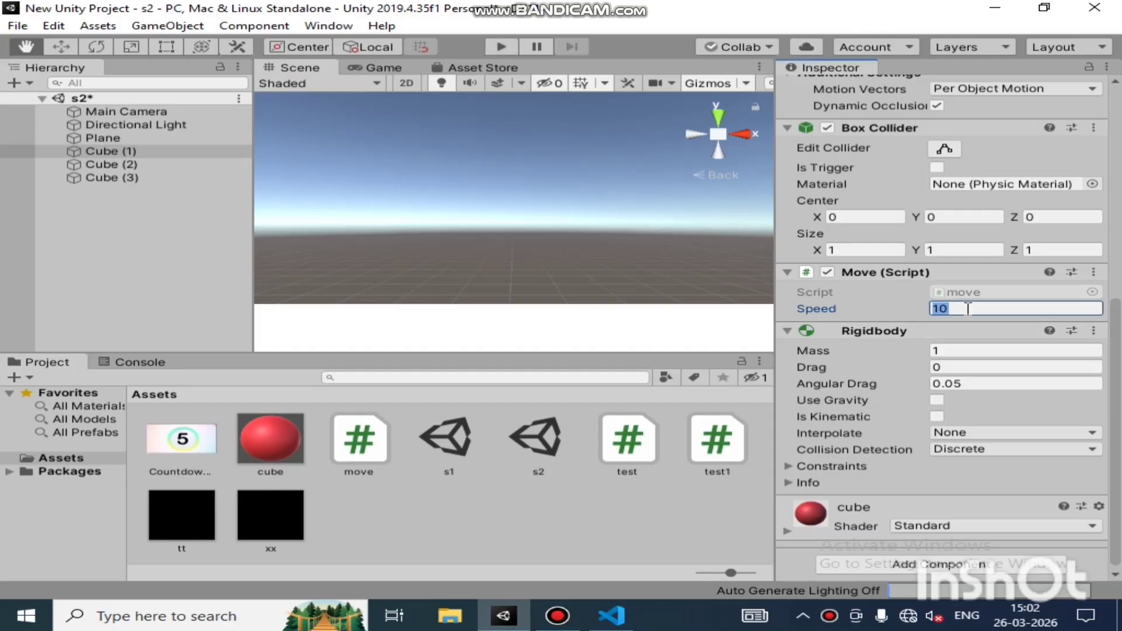
text(40)
Run the scene, examine Cube (1)'s movement from the front, right and back in the Scene view, and stop the playback
click(504, 46)
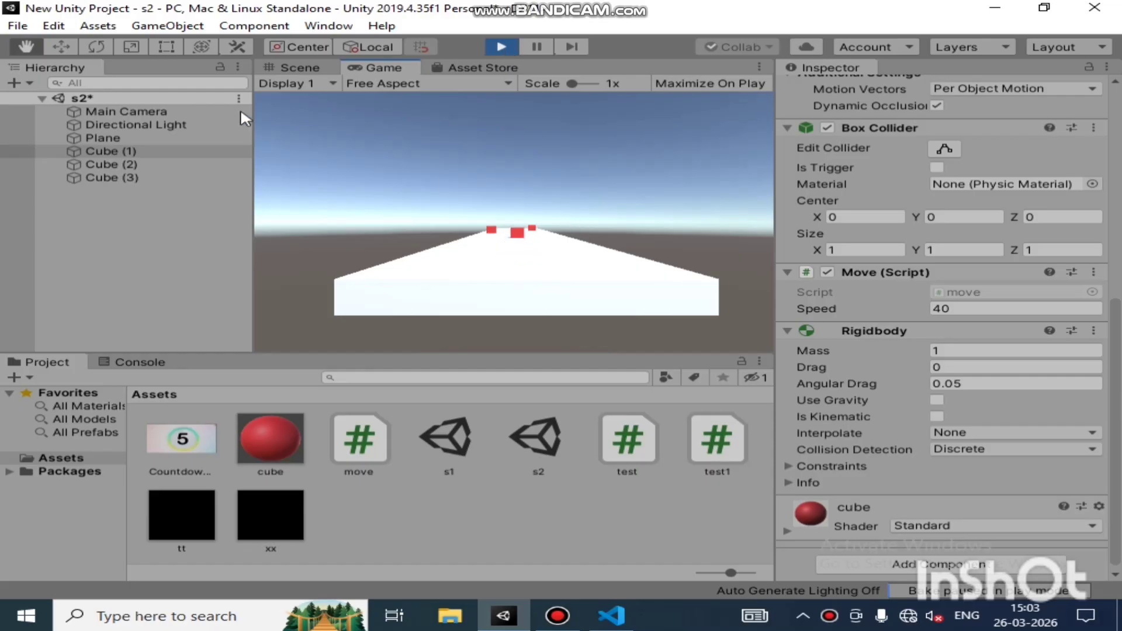
click(307, 65)
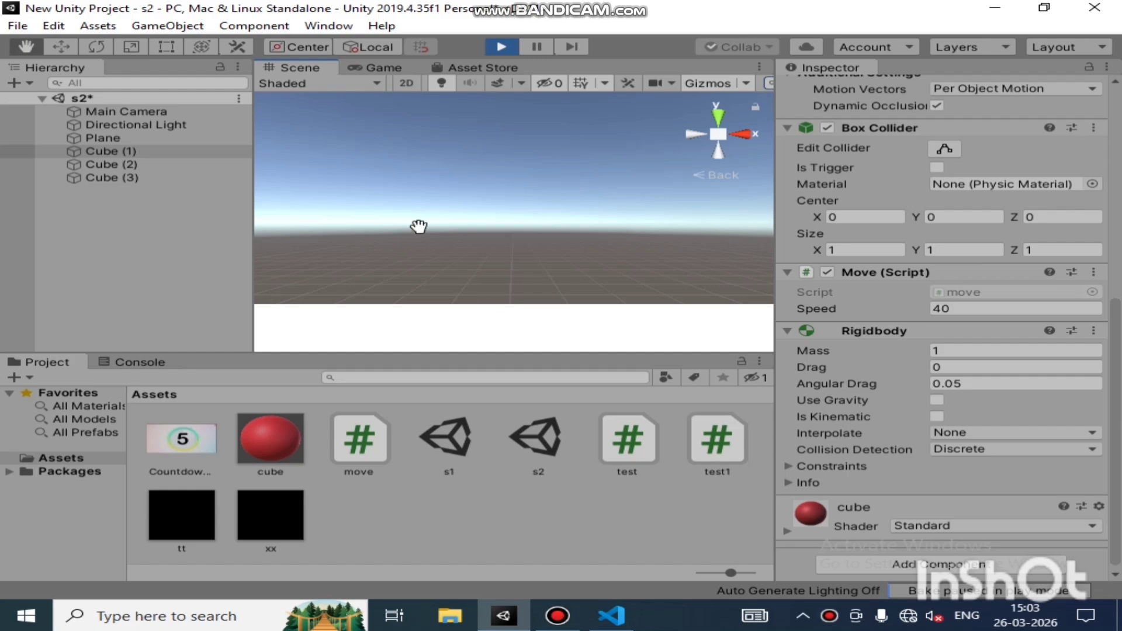
click(752, 140)
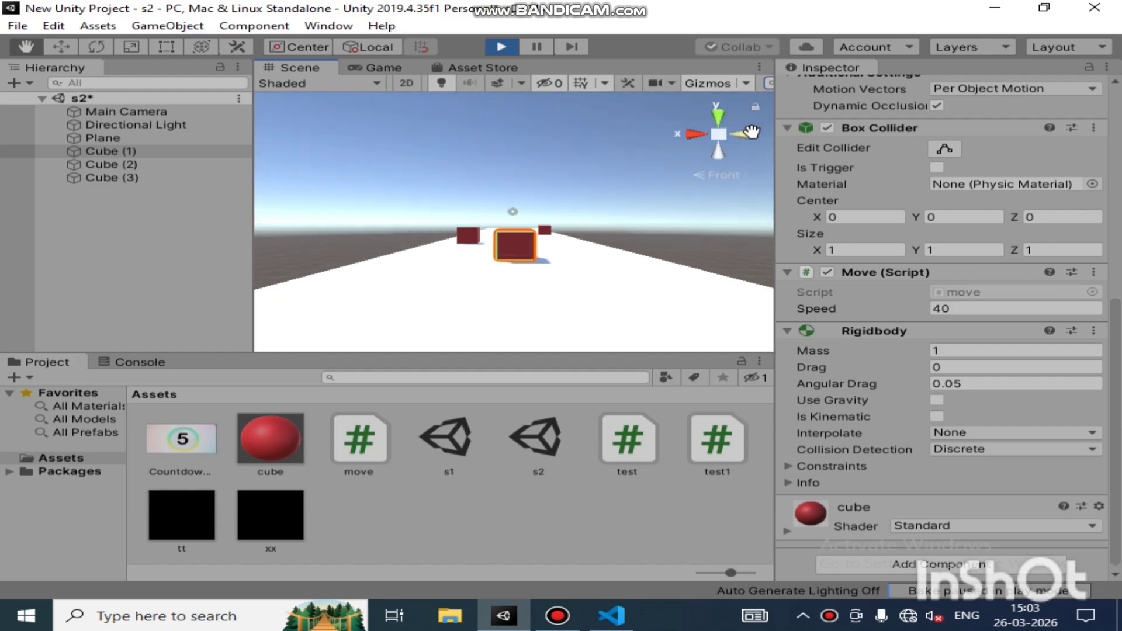
click(686, 136)
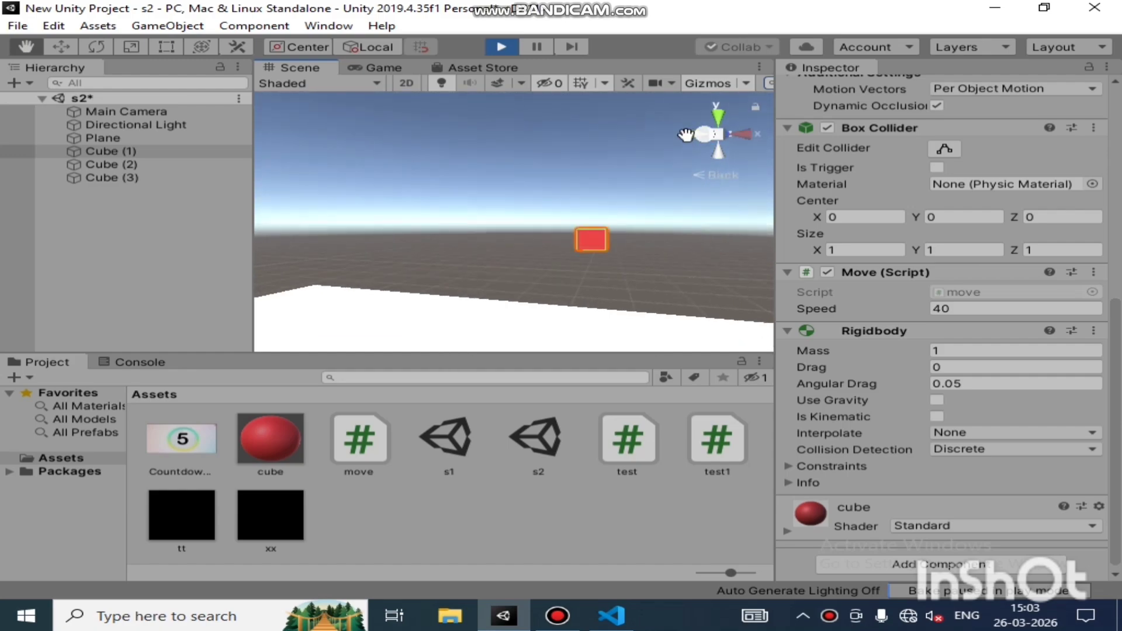
click(687, 136)
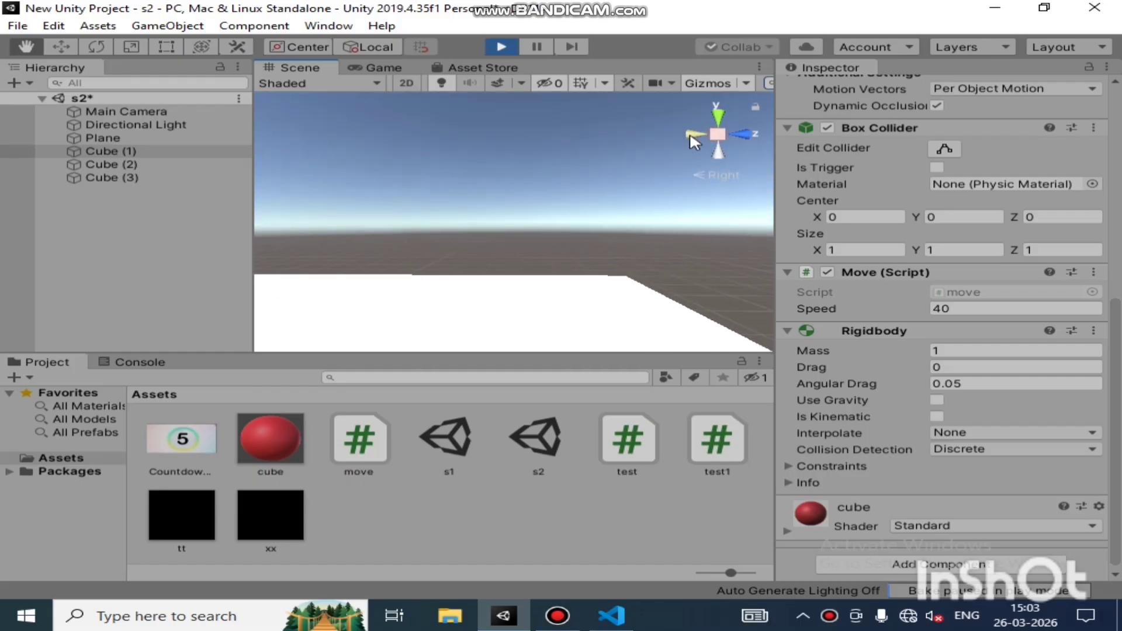
click(690, 135)
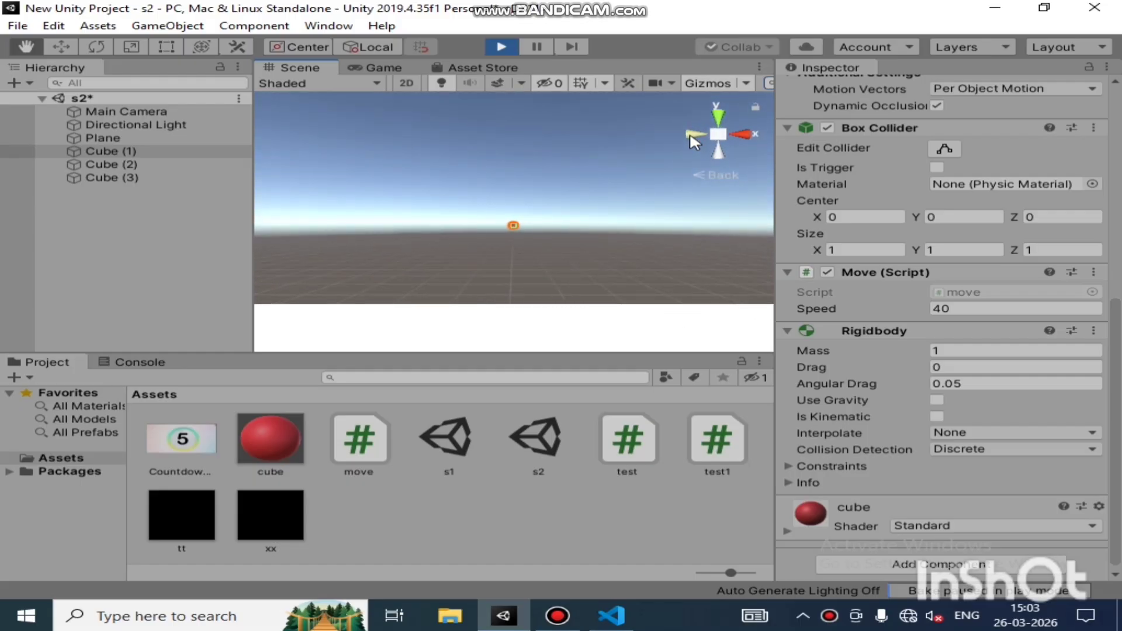
click(501, 46)
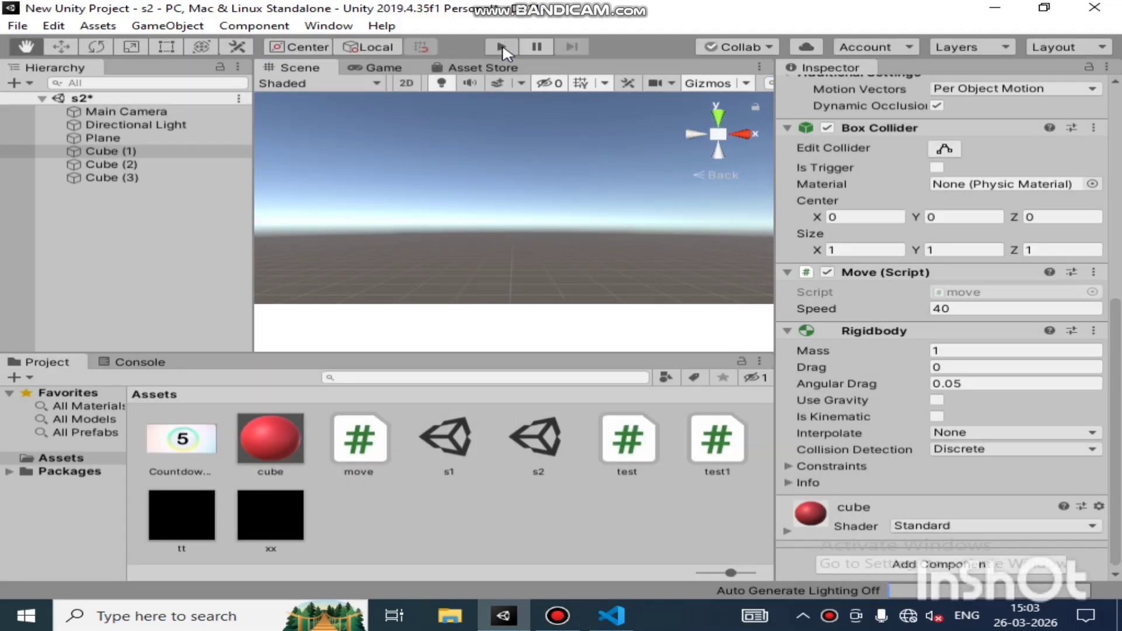
Restart the playback to test Cube (1)'s movement once more
click(503, 47)
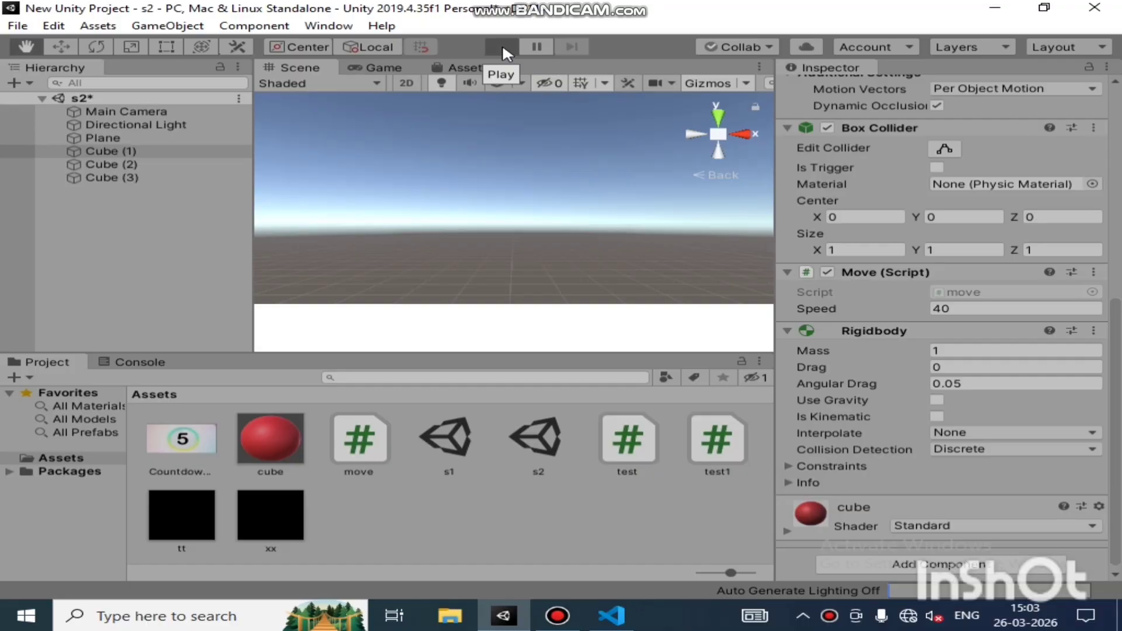